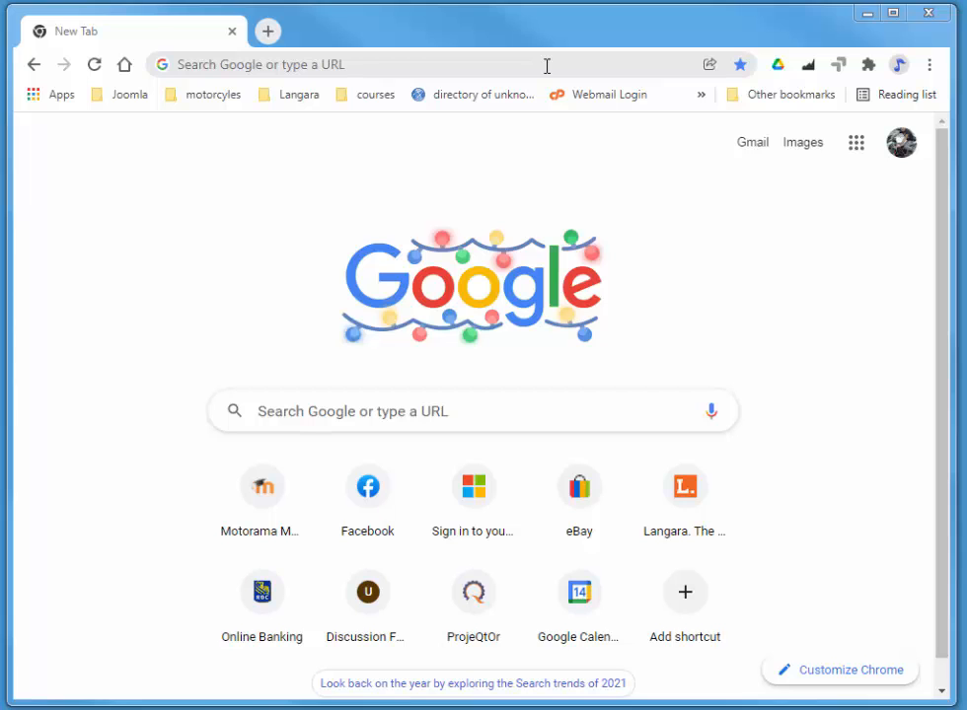
# - Go to quickbooks.intuit.com/ca/ and open the sign-in page for the online accounting service
pyautogui.click(546, 66)
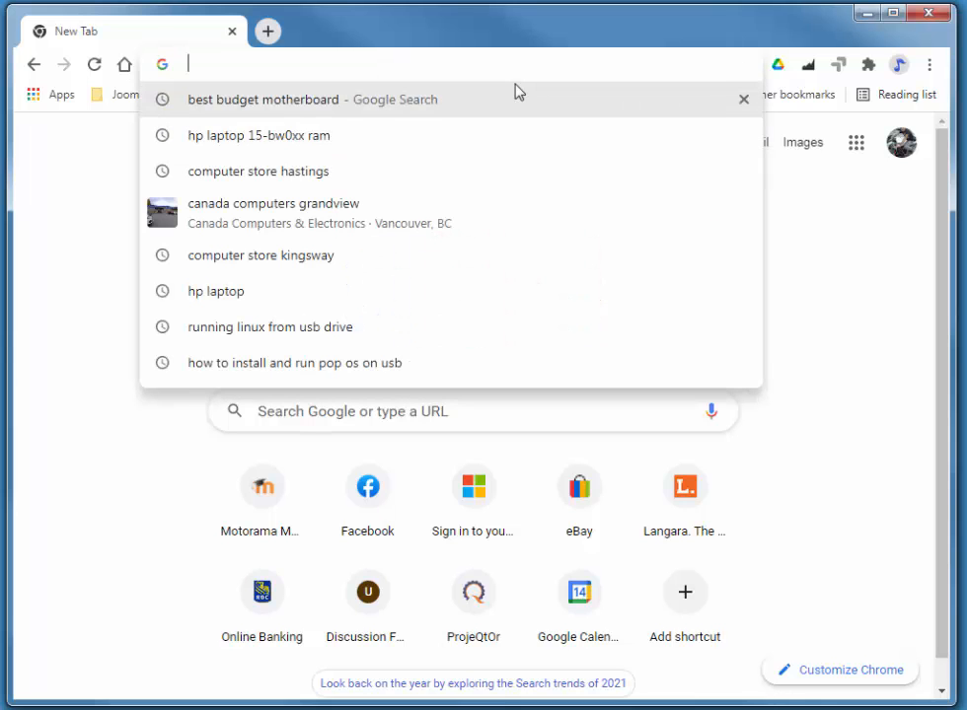
pyautogui.write('quickbooks.intuit.com/ca/')
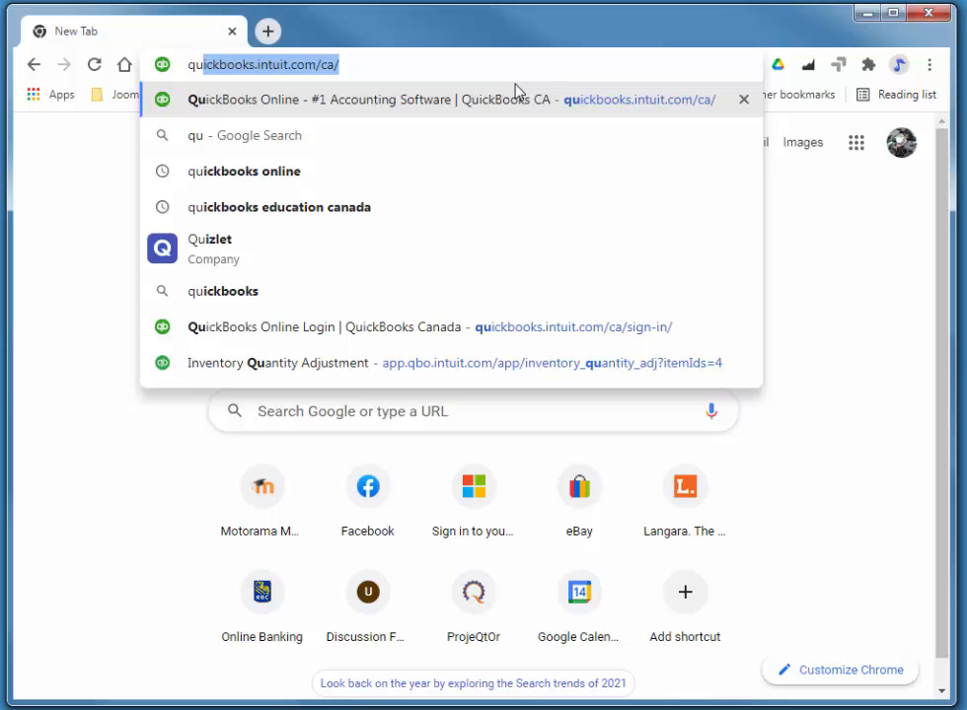
pyautogui.click(515, 91)
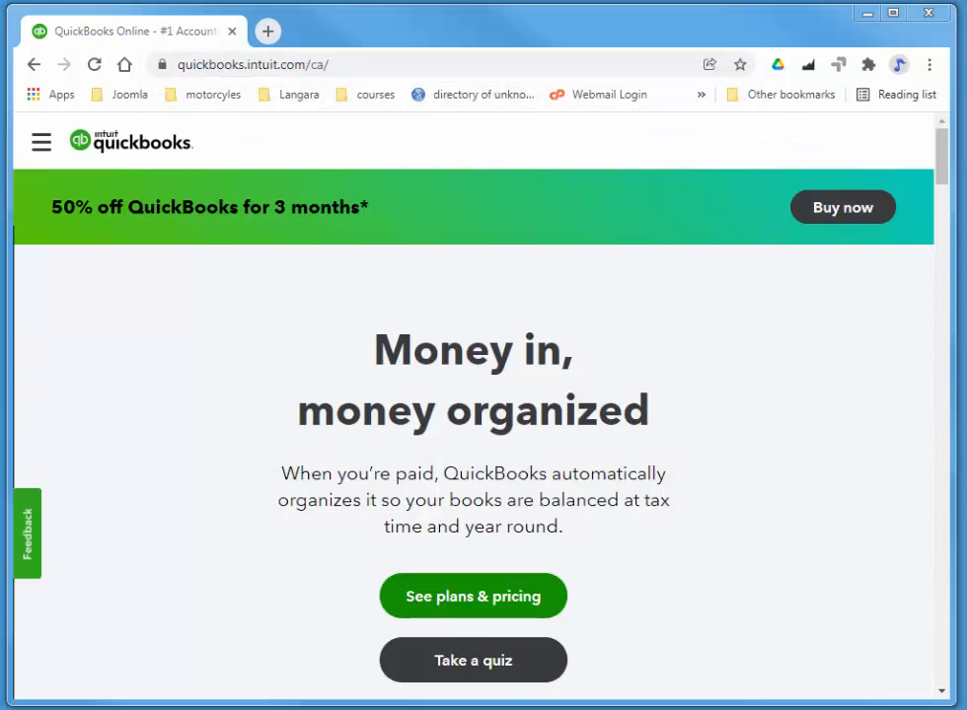
pyautogui.click(38, 148)
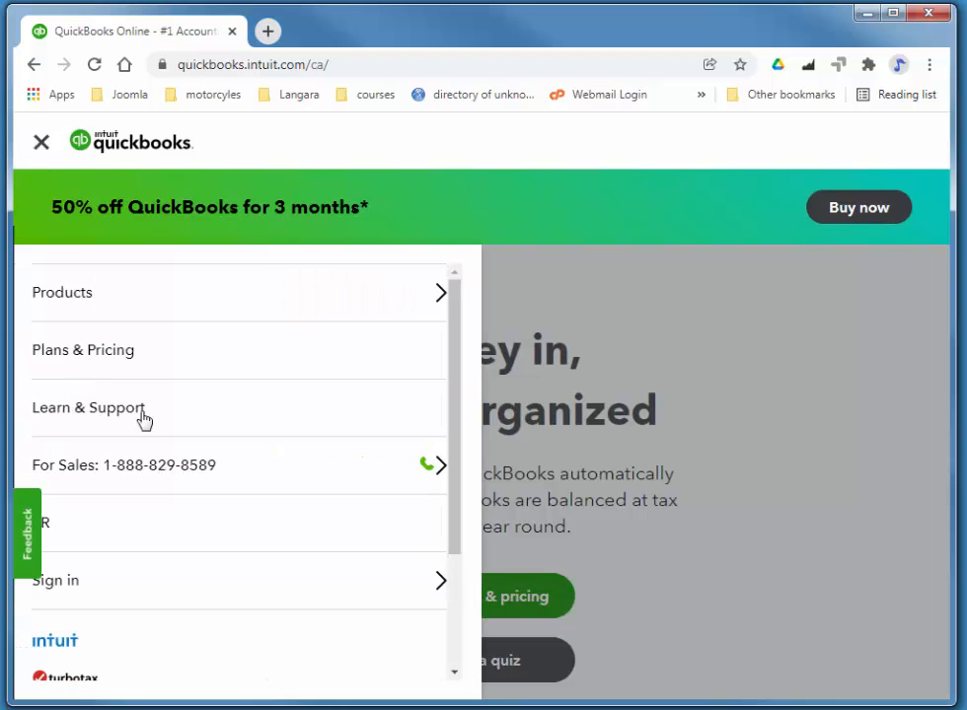
pyautogui.click(89, 588)
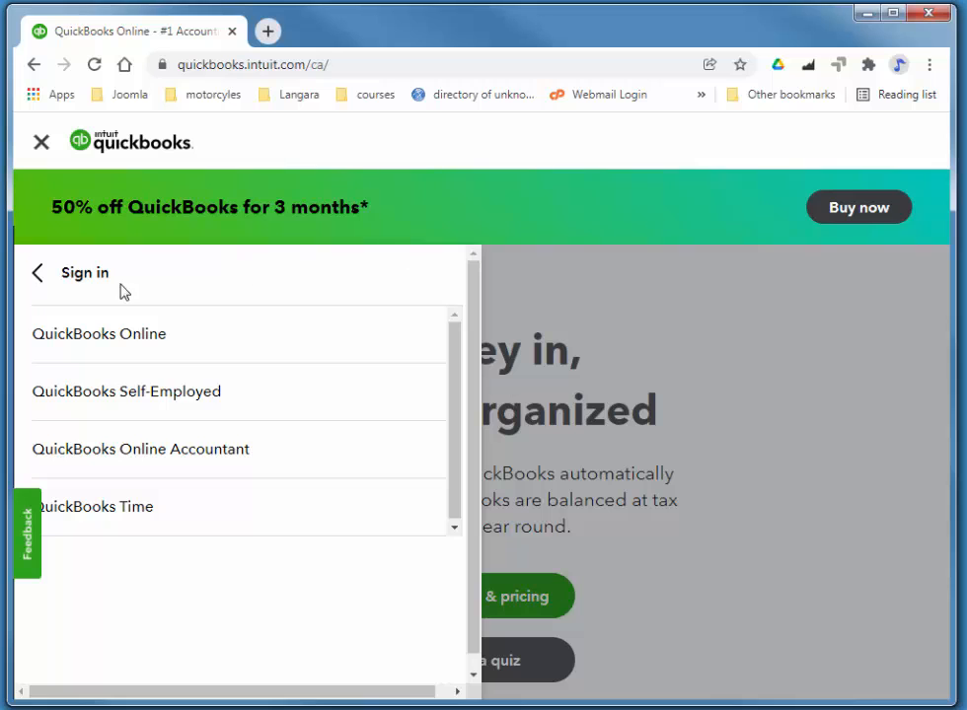
pyautogui.click(446, 453)
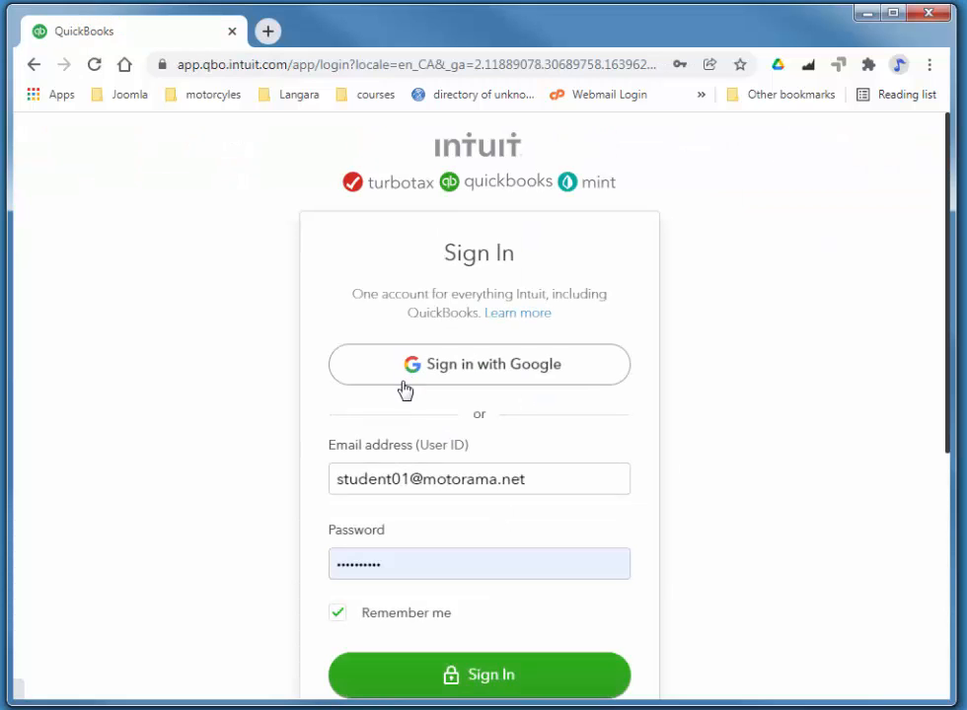
# - Replace the user ID with the account's e-mail address and sign in with the saved password
pyautogui.moveTo(549, 478); pyautogui.dragTo(313, 474)
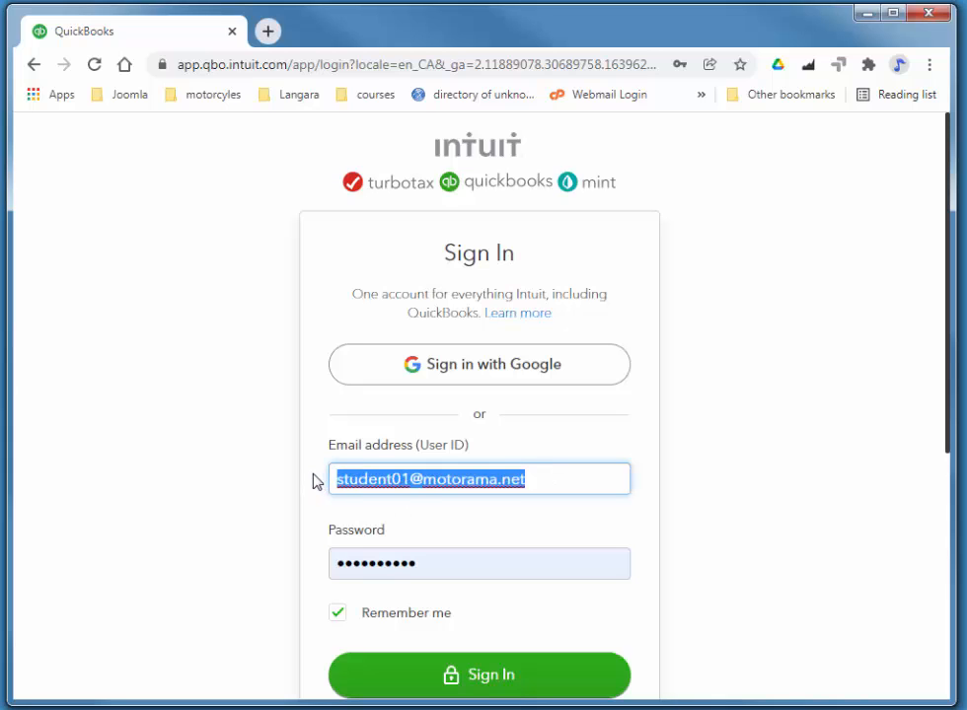
pyautogui.hotkey('ctrl', 'v')
pyautogui.click(498, 691)
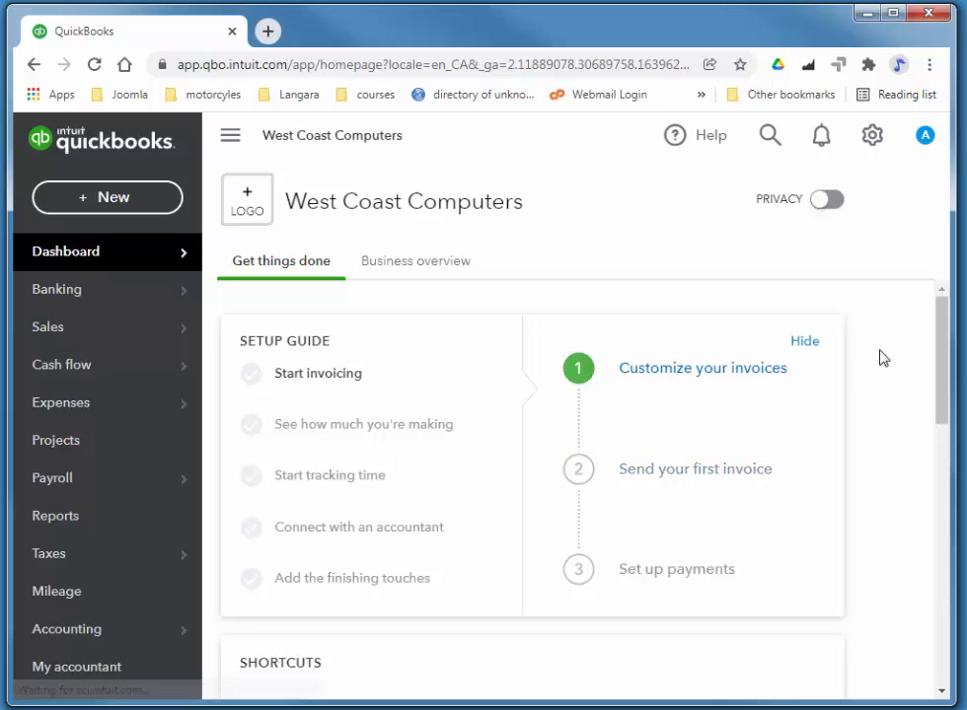
# - Open the Advanced section of the company's Account and Settings
pyautogui.click(872, 137)
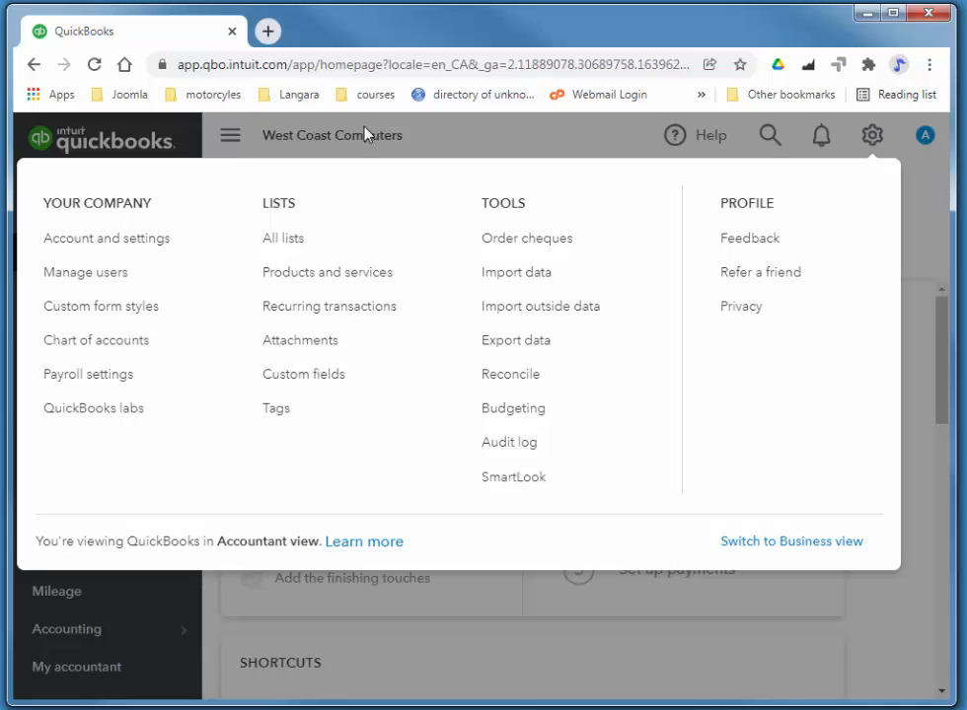
pyautogui.click(84, 243)
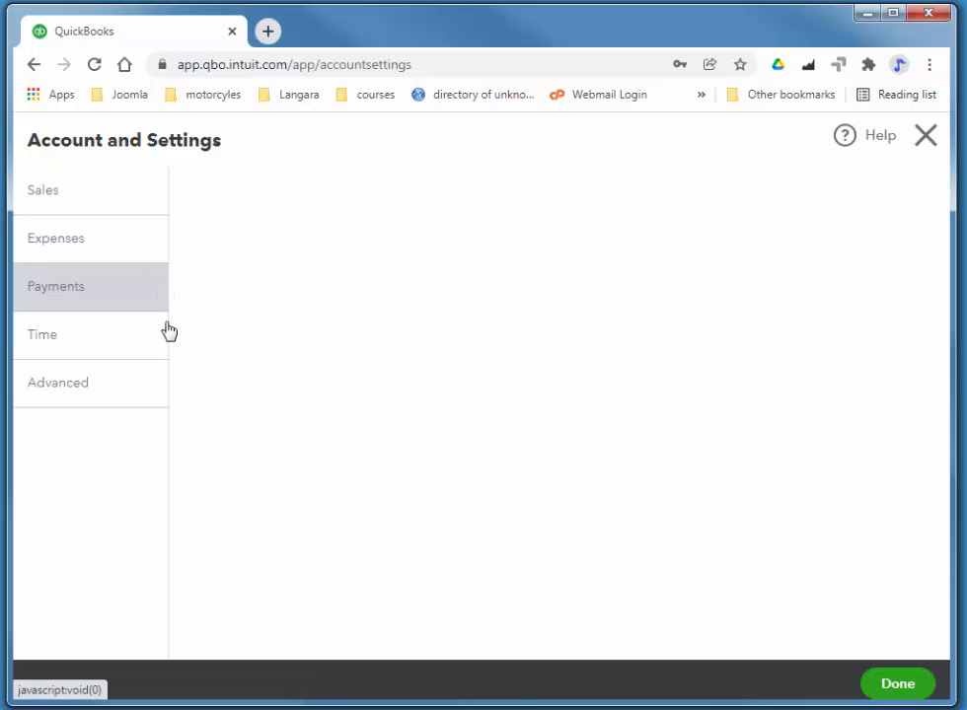
pyautogui.click(43, 438)
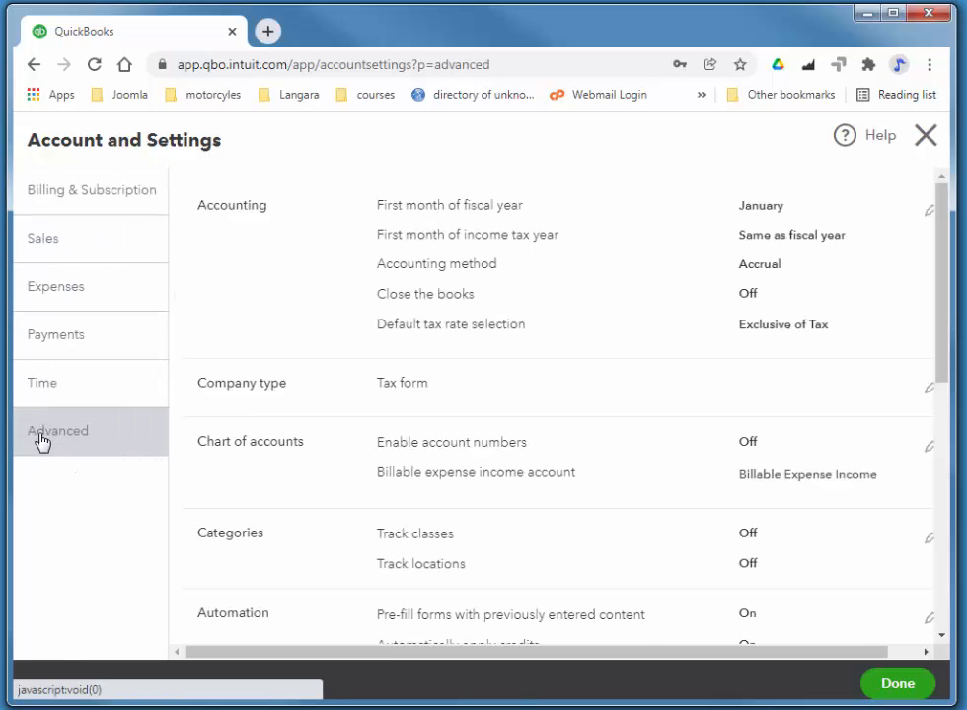
pyautogui.moveTo(942, 237); pyautogui.dragTo(942, 317)
pyautogui.scroll(-3, 888, 346)
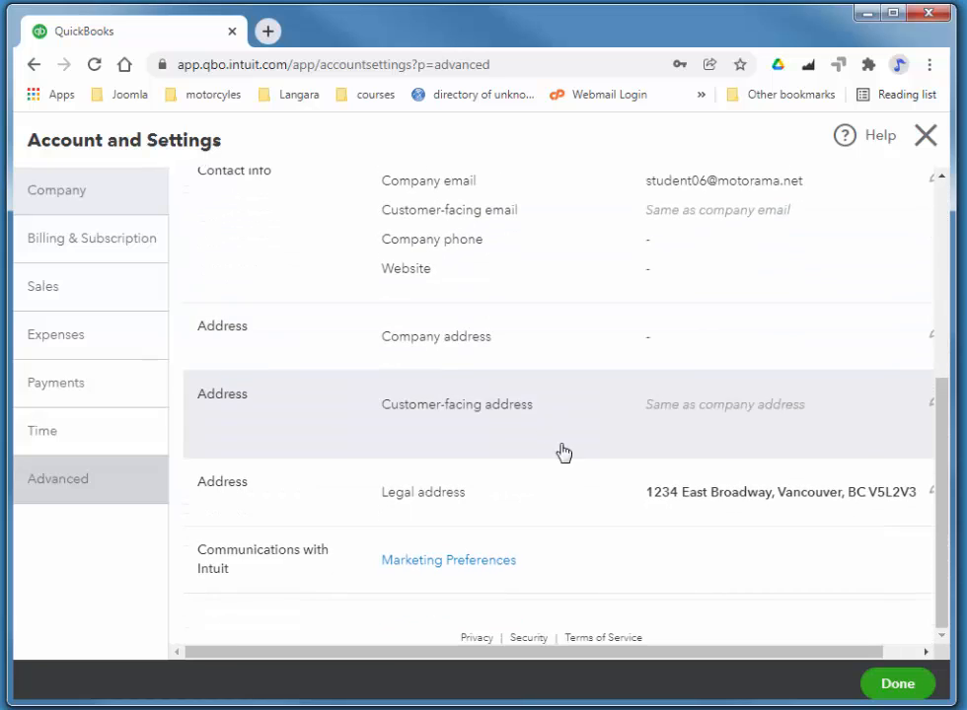
pyautogui.moveTo(943, 505); pyautogui.dragTo(939, 306)
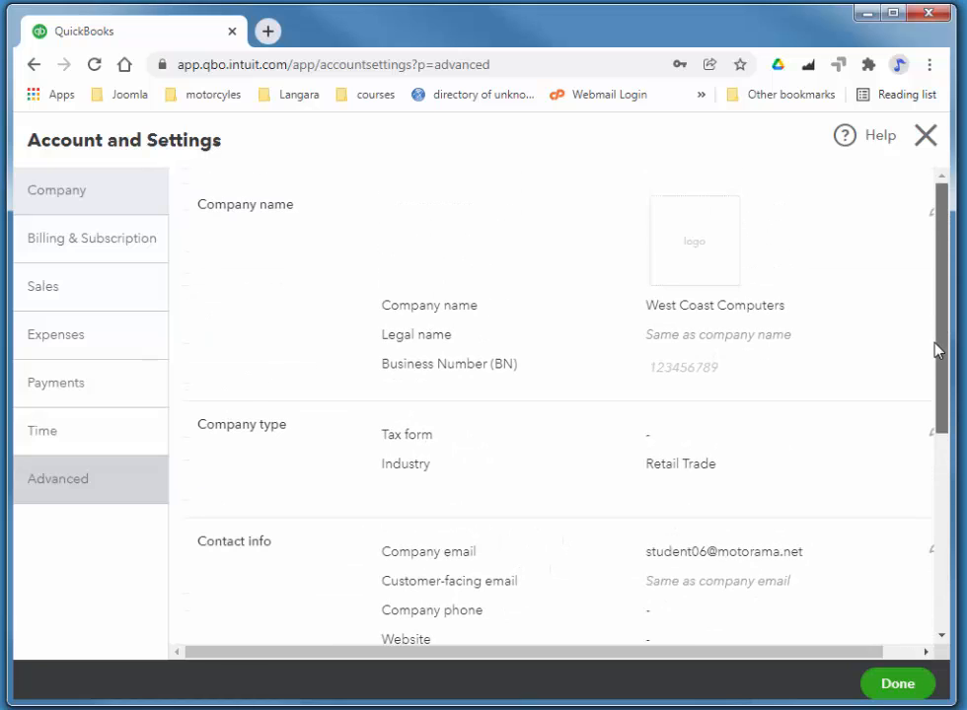
pyautogui.moveTo(938, 352); pyautogui.dragTo(941, 447)
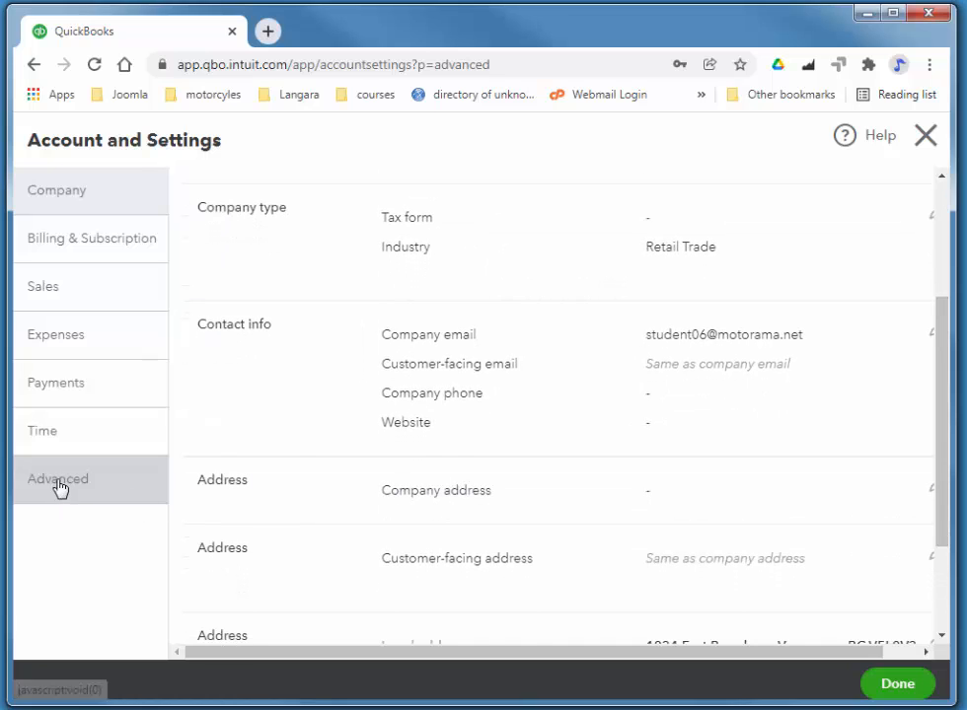
pyautogui.click(58, 487)
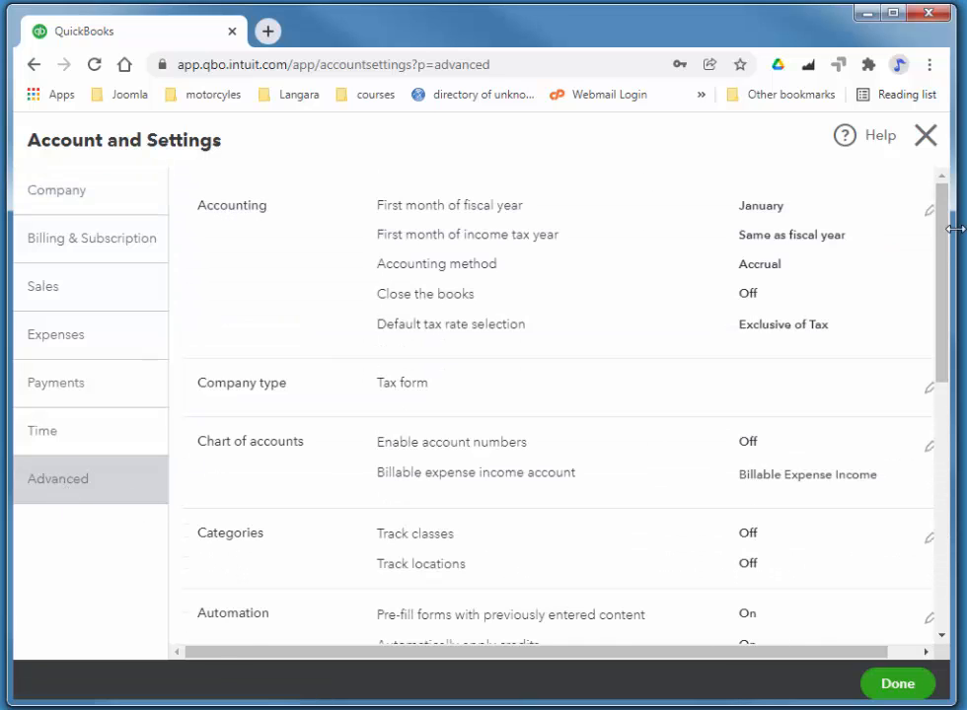
# - Turn on Multicurrency in the Currency settings, accept that it cannot be undone, save, and close the settings
pyautogui.moveTo(943, 251); pyautogui.dragTo(934, 402)
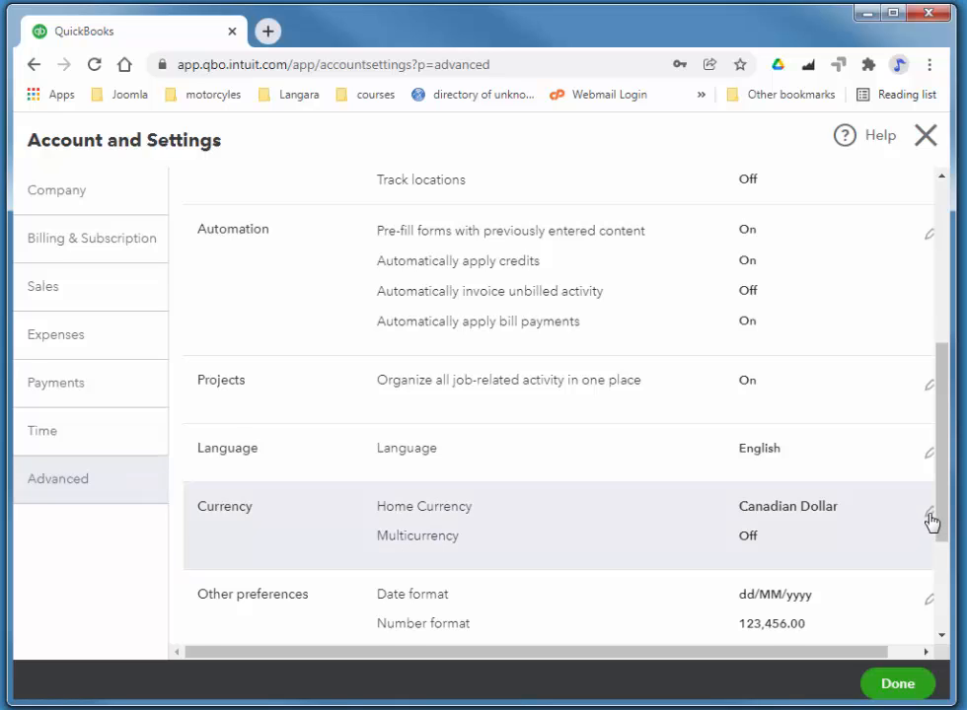
pyautogui.click(930, 519)
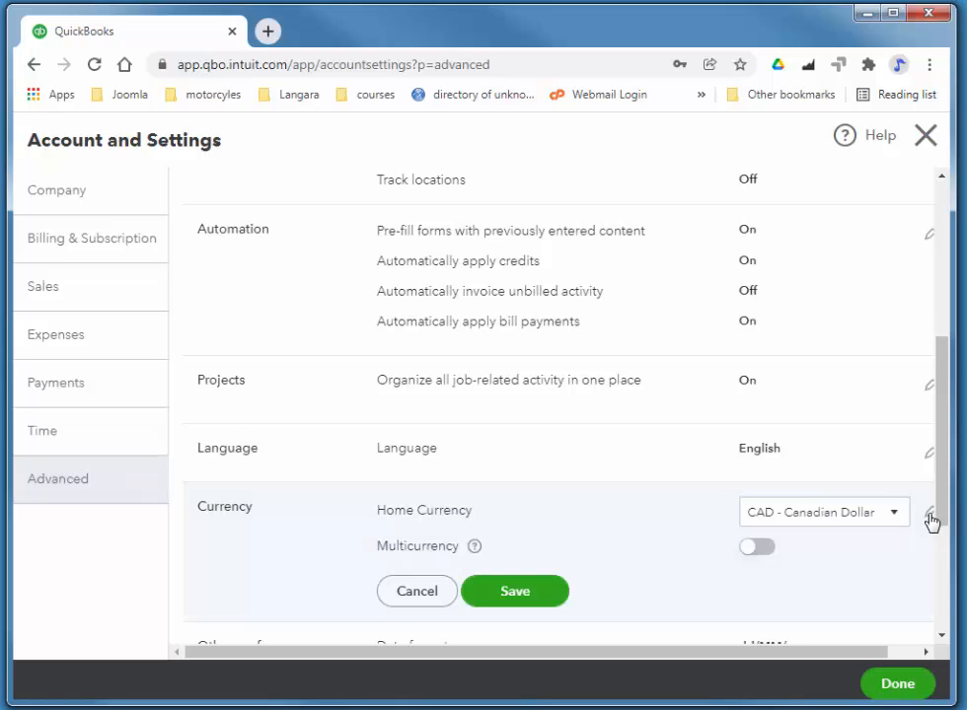
pyautogui.click(751, 551)
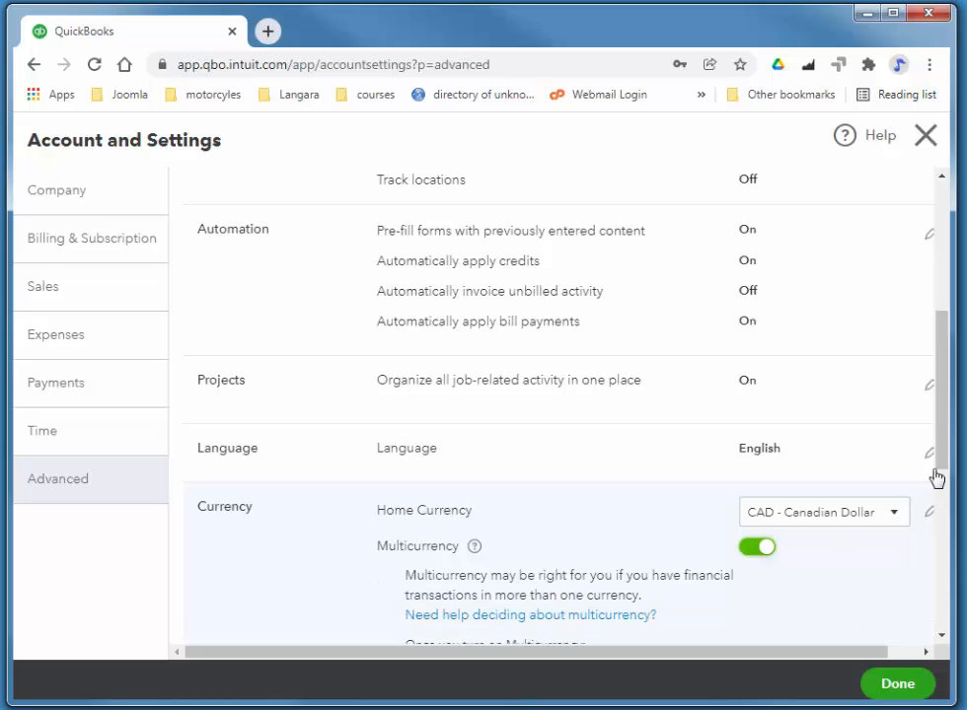
pyautogui.scroll(-3, 936, 476)
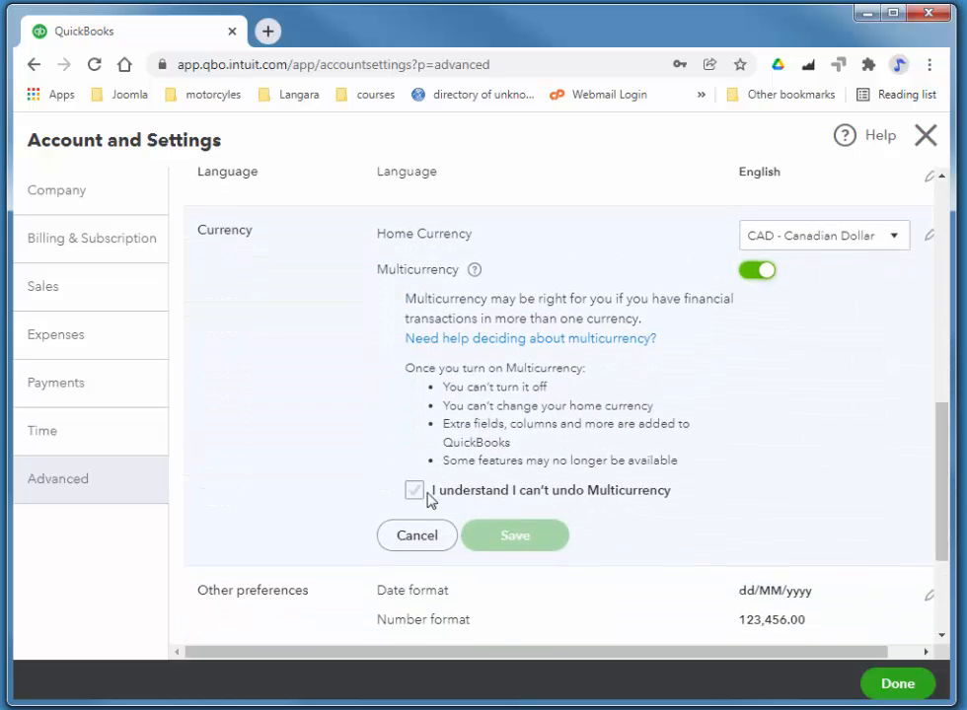
pyautogui.click(415, 491)
pyautogui.click(513, 535)
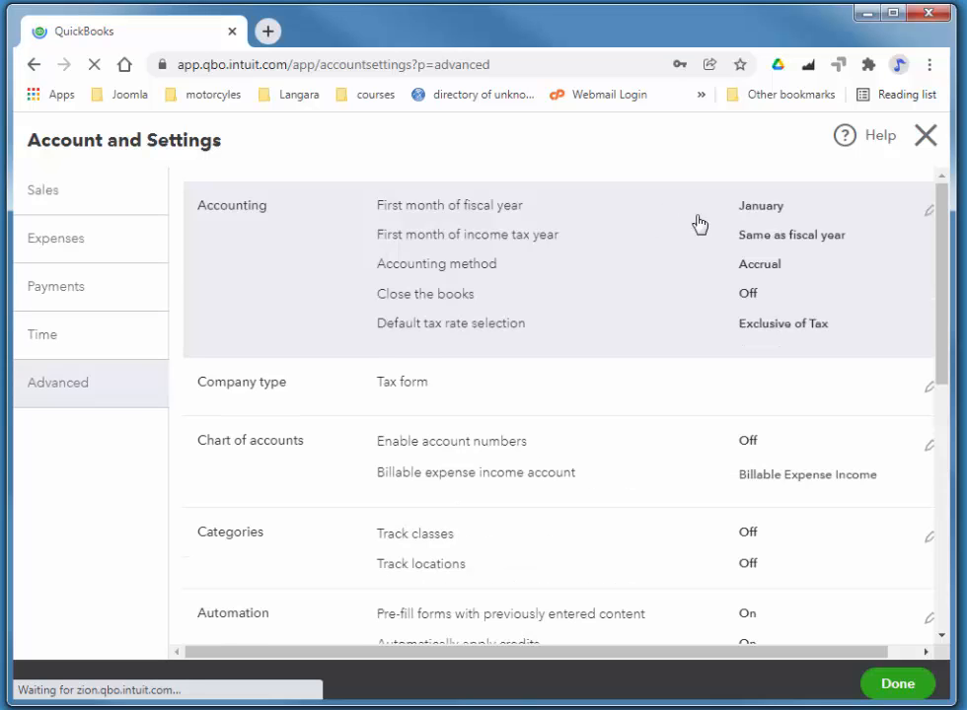
pyautogui.click(898, 688)
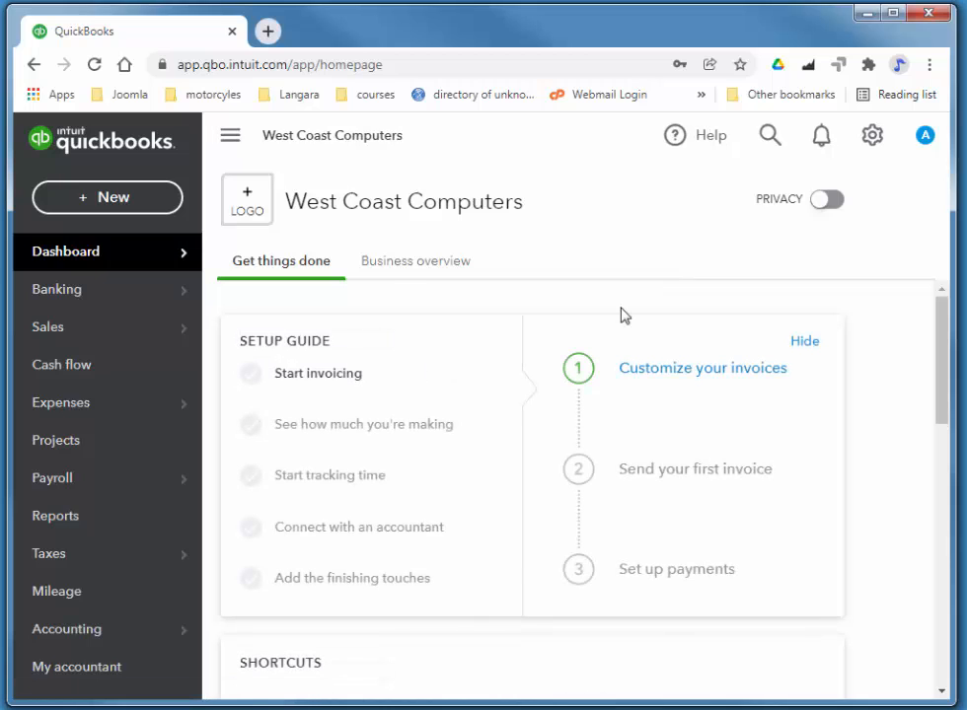
# - Start a new Bank account in the chart of accounts with detail type Chequing and the name RBC USD Account
pyautogui.moveTo(65, 639)
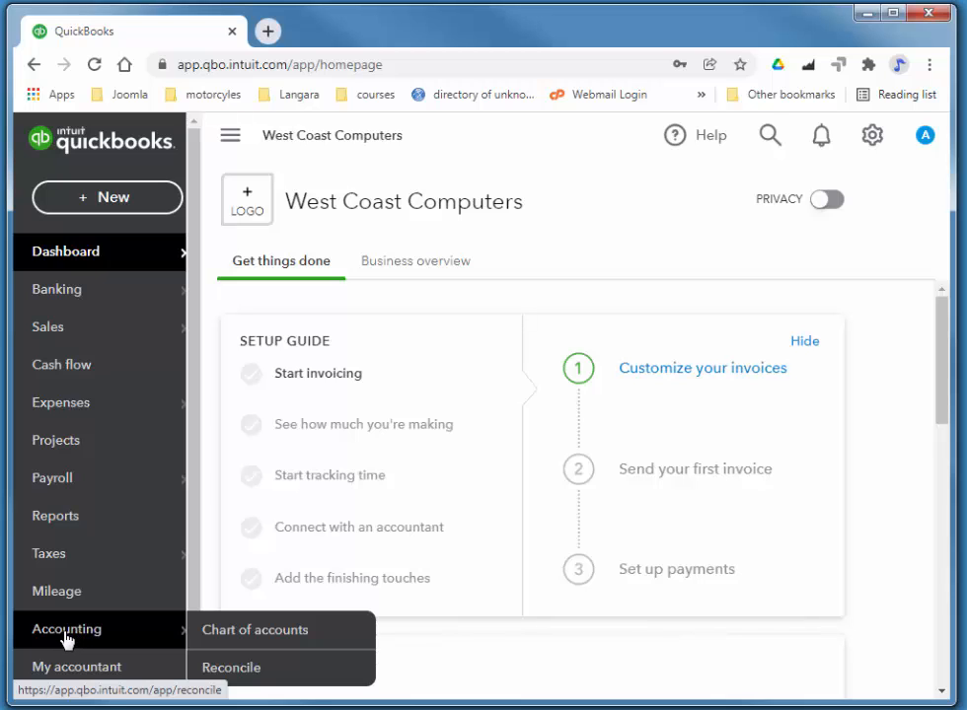
pyautogui.click(240, 635)
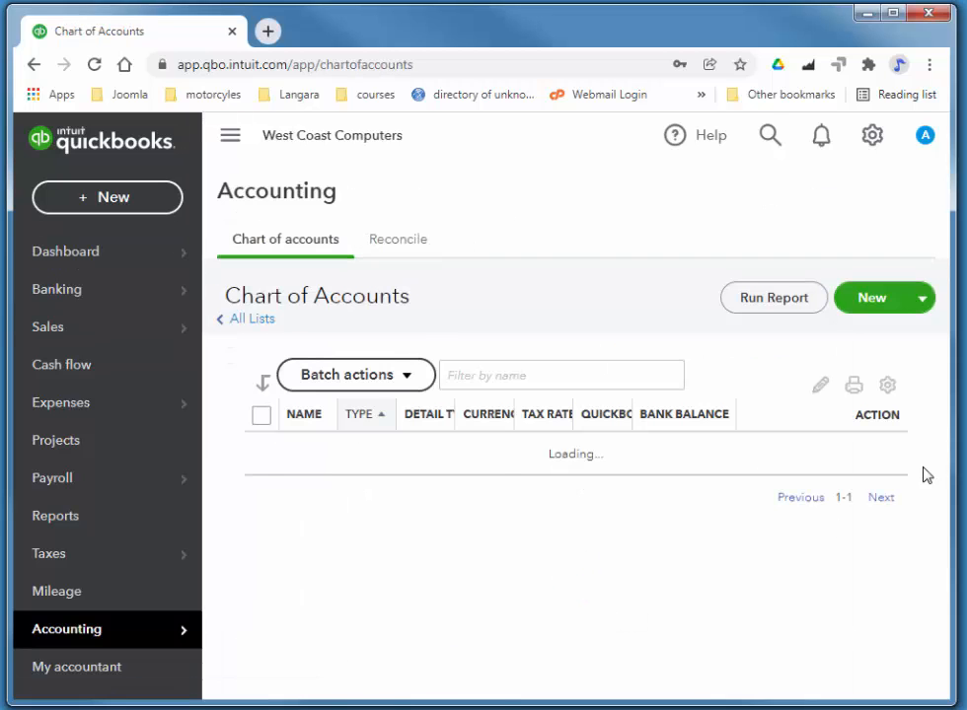
pyautogui.click(844, 307)
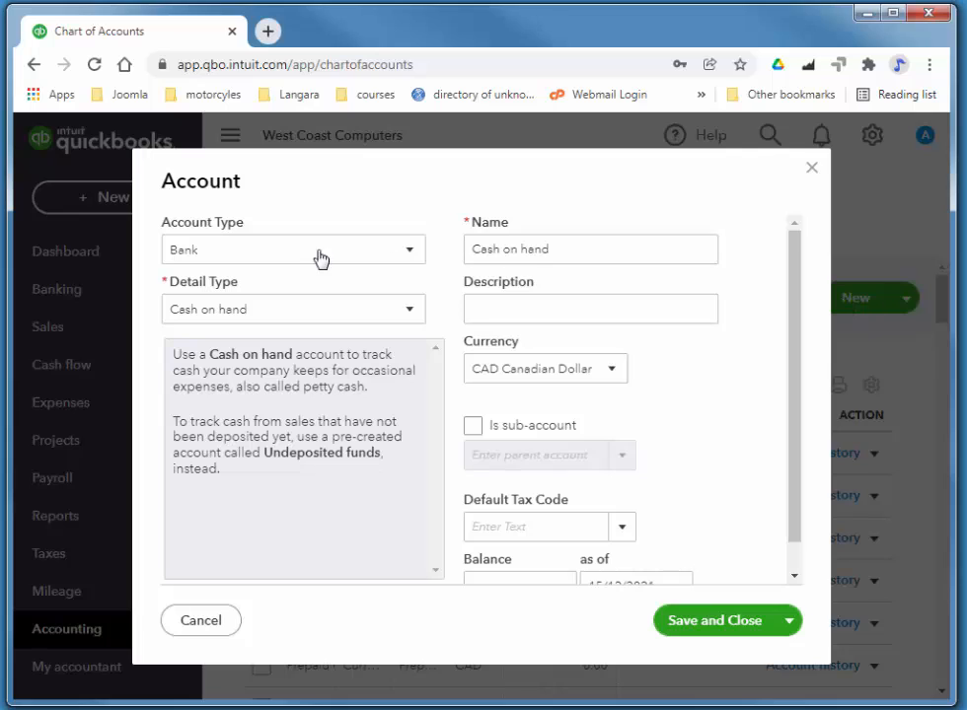
pyautogui.click(253, 314)
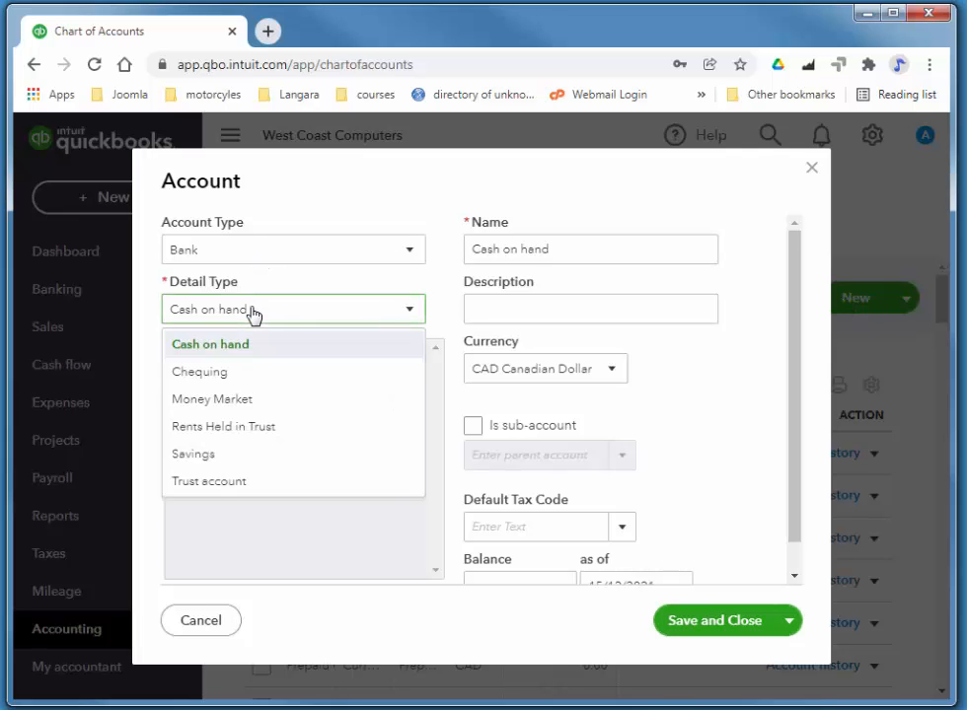
pyautogui.click(222, 373)
pyautogui.moveTo(572, 249); pyautogui.dragTo(453, 249)
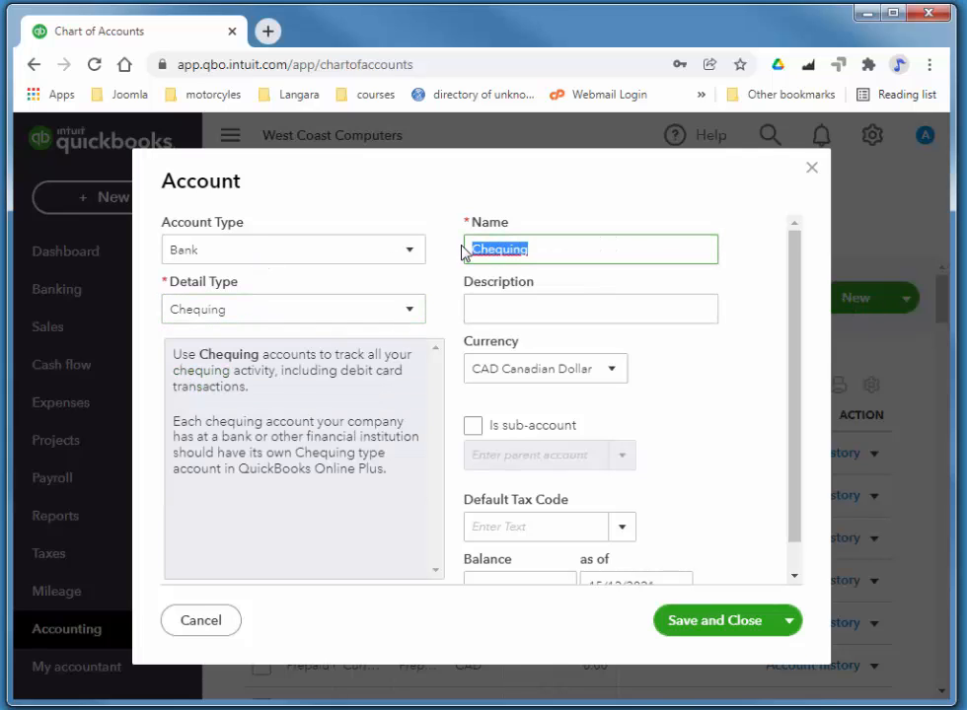
pyautogui.write('RBC USD Account')
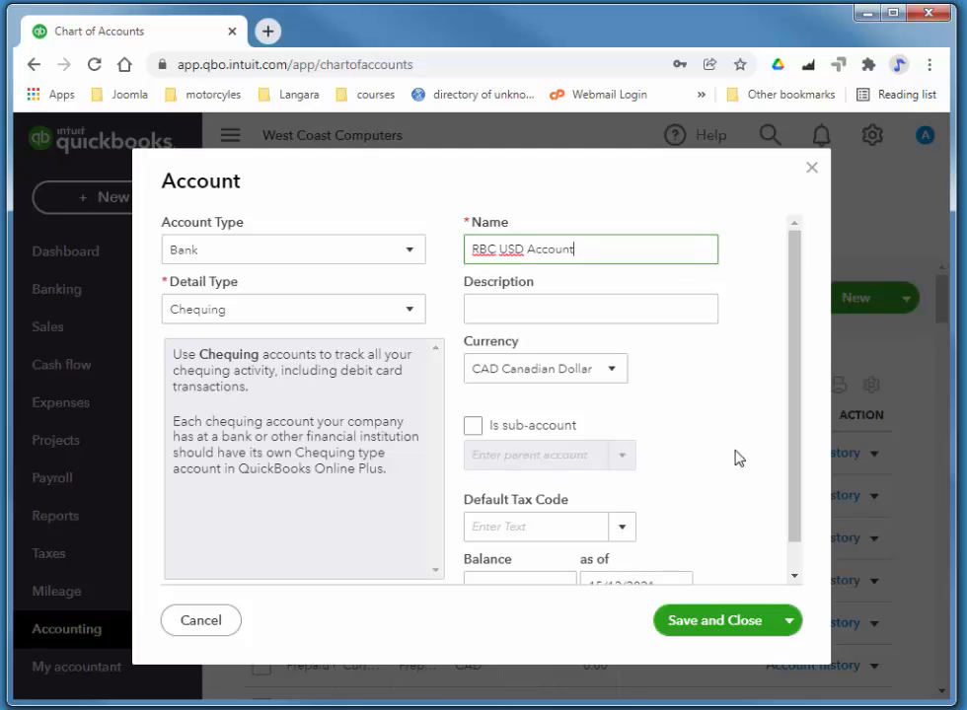
# - Set the new account's currency to USD United States Dollar and save the account
pyautogui.click(514, 375)
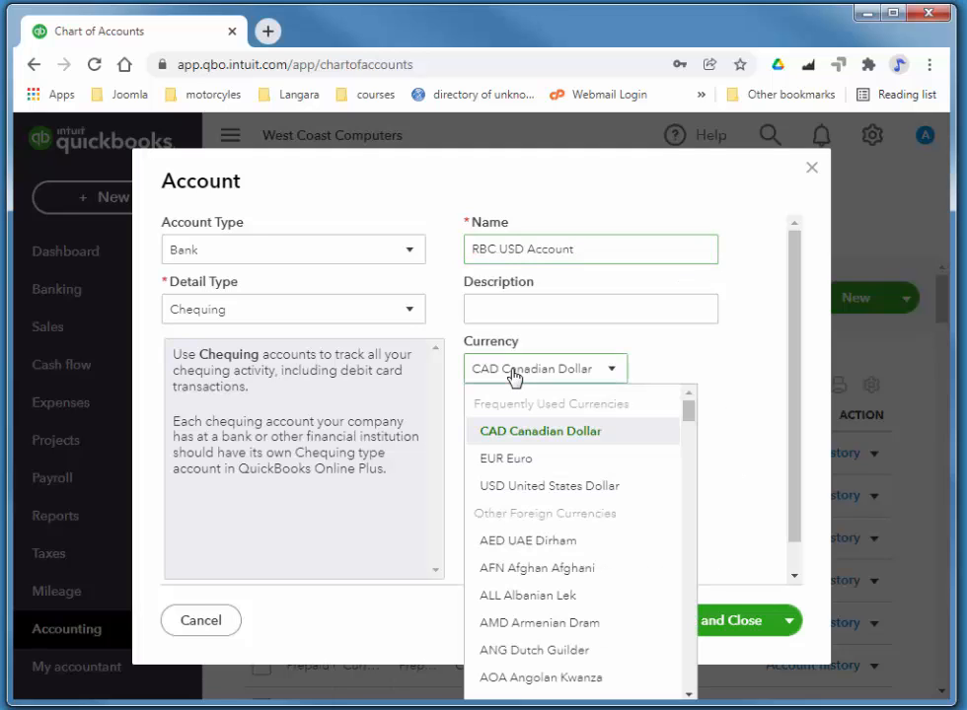
pyautogui.click(530, 487)
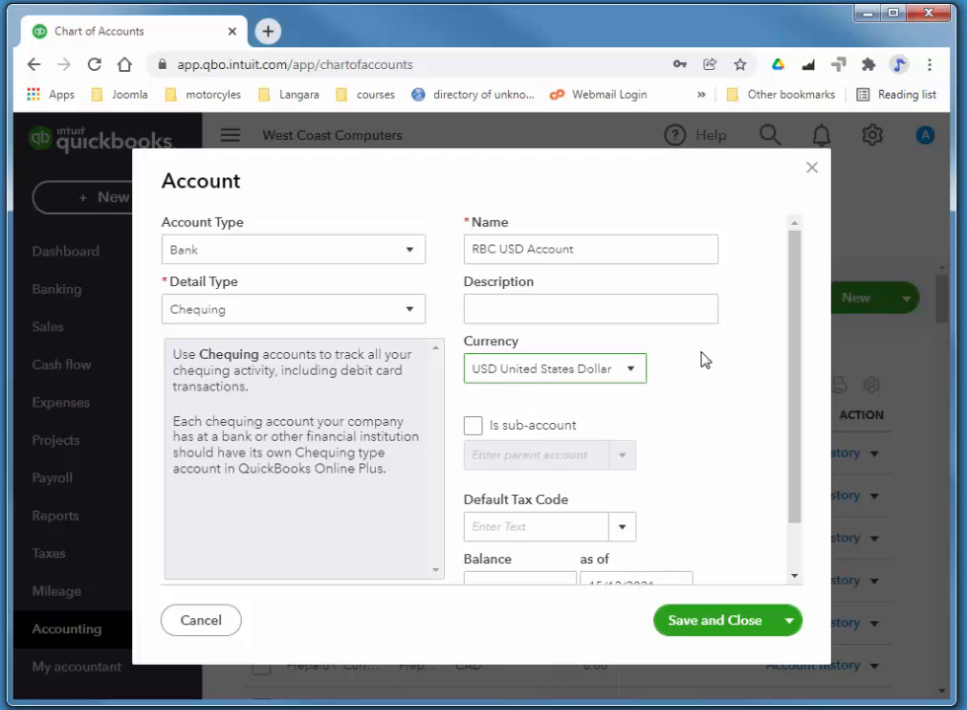
pyautogui.click(715, 629)
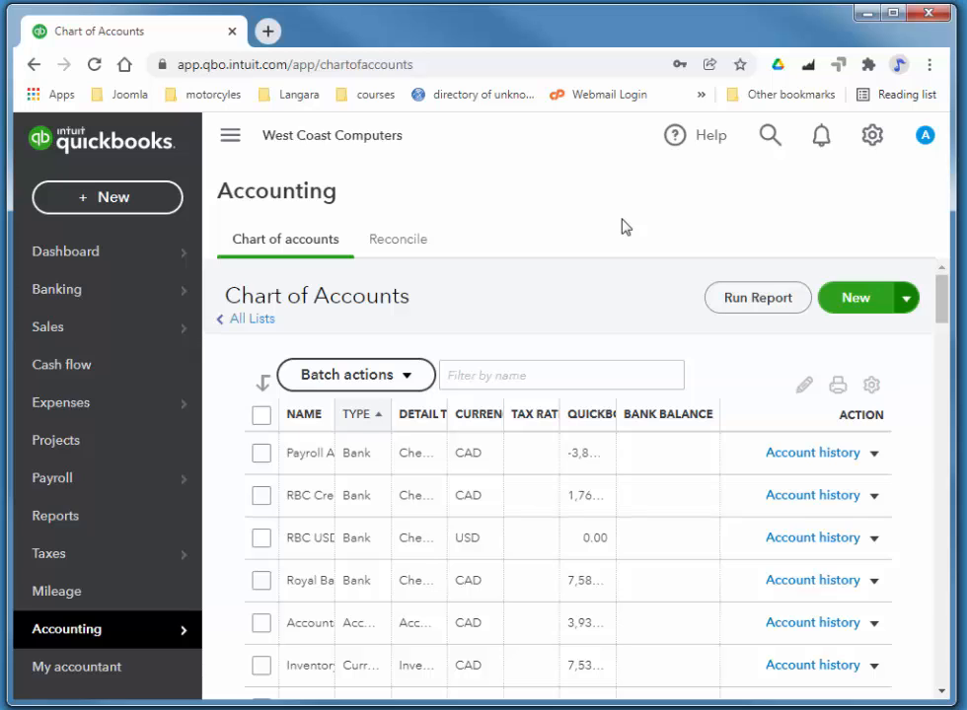
# - Start a new journal entry and set its currency to USD United States Dollar
pyautogui.click(89, 201)
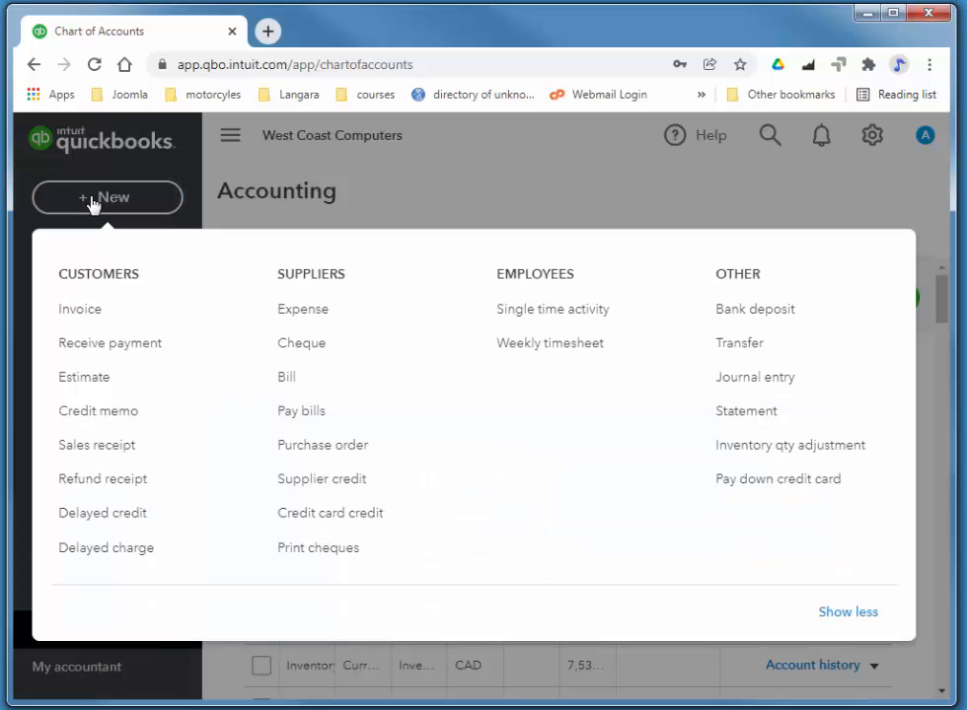
pyautogui.click(746, 385)
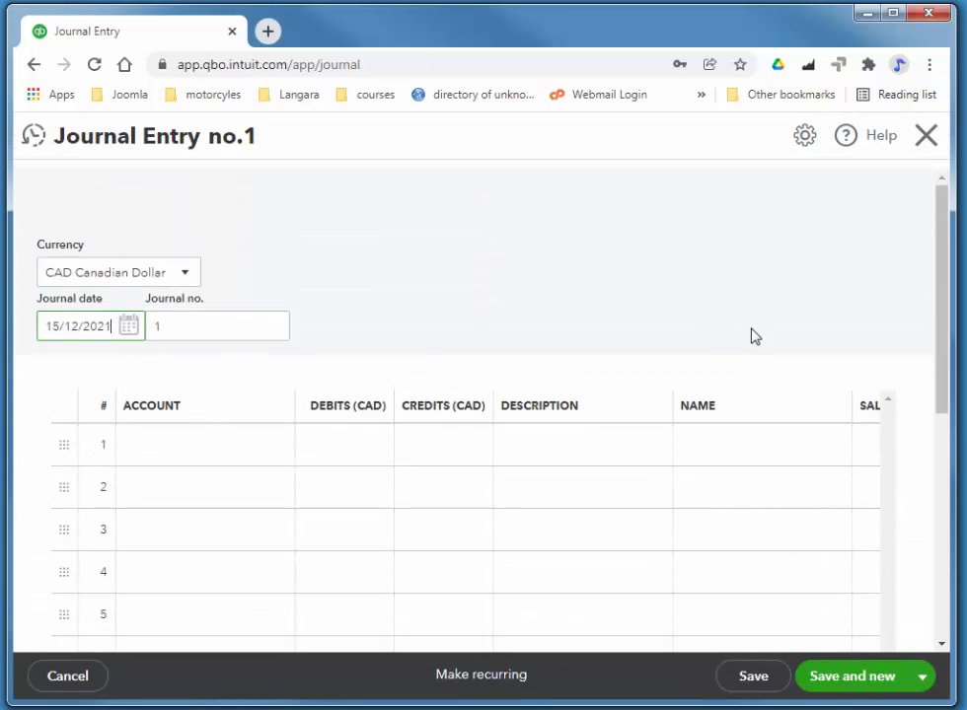
pyautogui.click(96, 280)
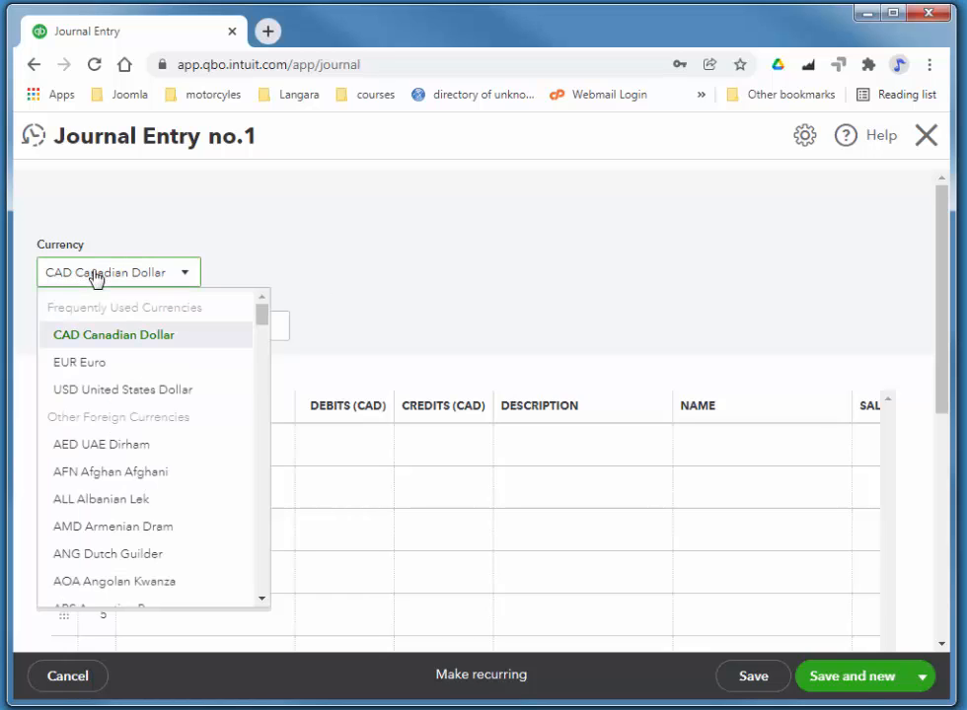
pyautogui.click(97, 389)
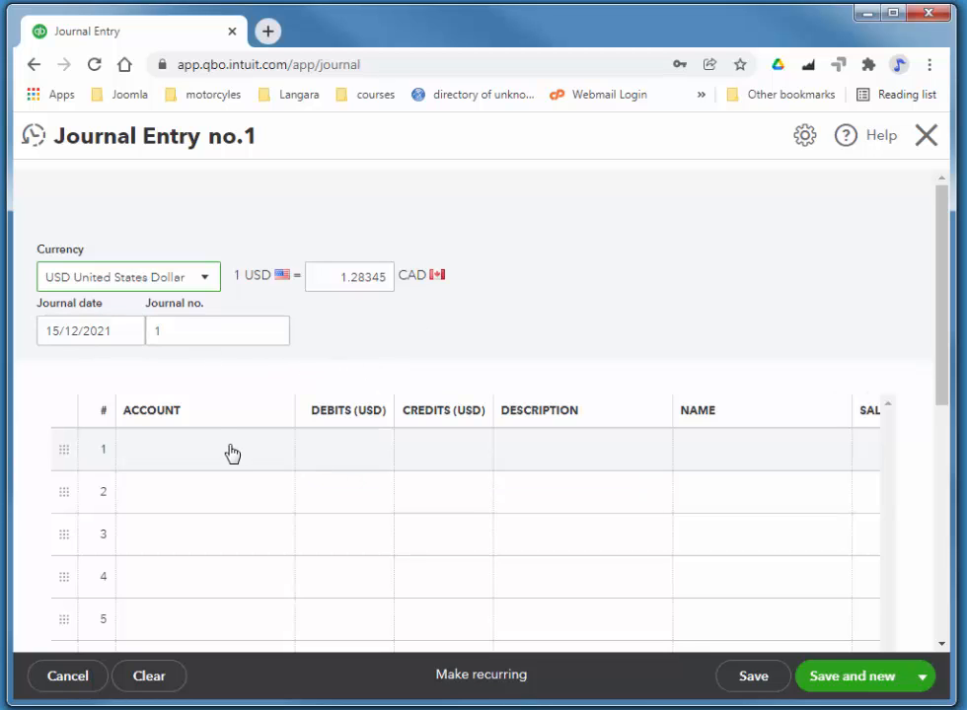
# - Fill the first journal line with RBC USD Account and a debit of 2,000.00 USD
pyautogui.click(302, 464)
pyautogui.click(286, 457)
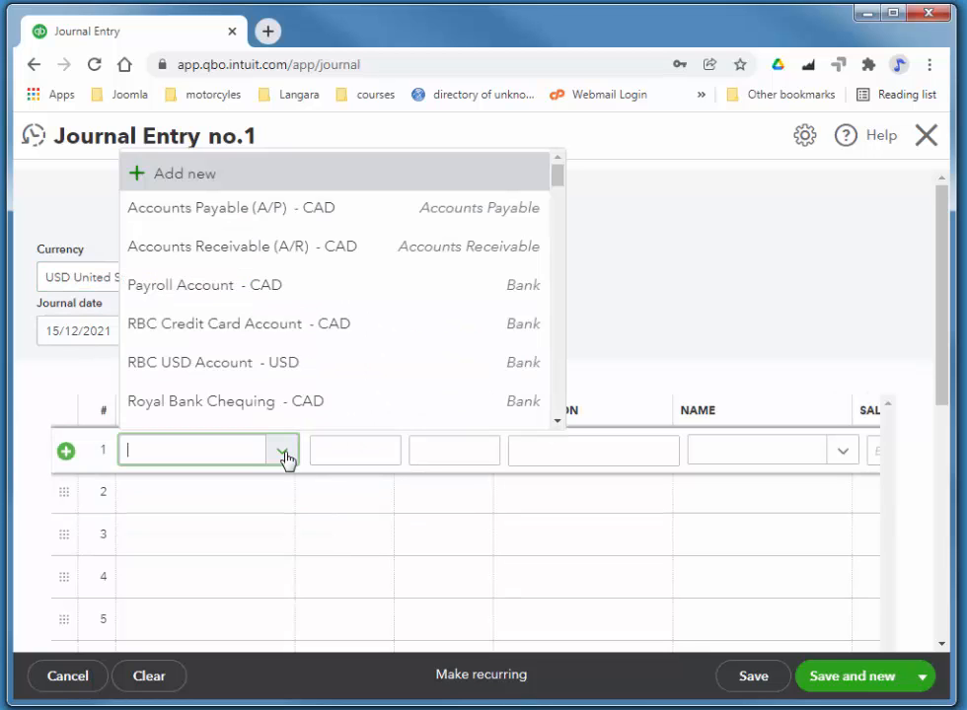
pyautogui.click(233, 365)
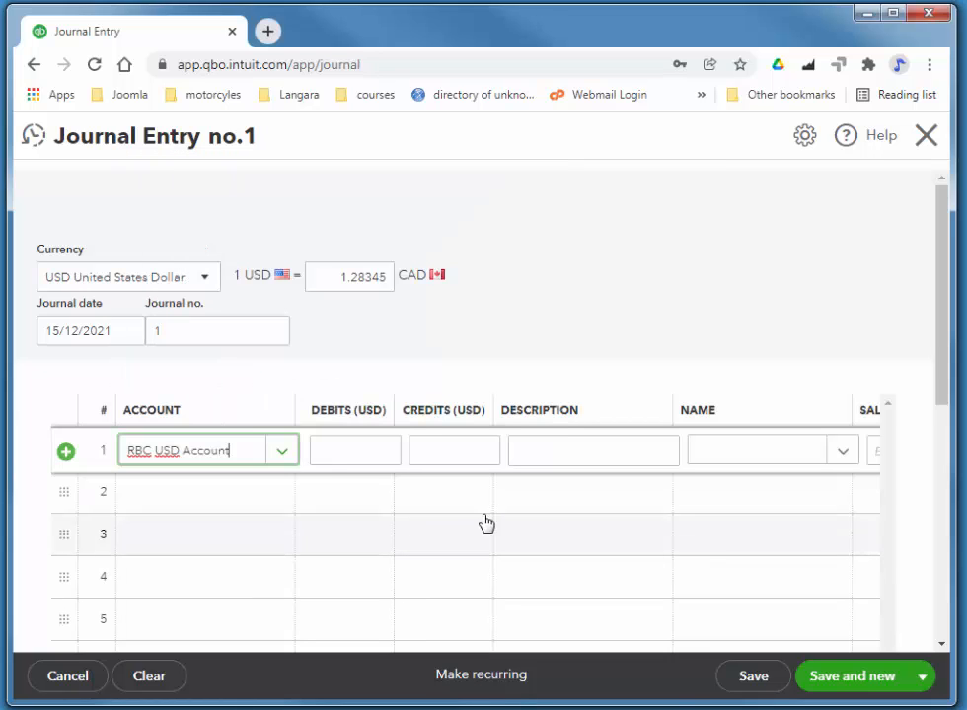
pyautogui.click(375, 452)
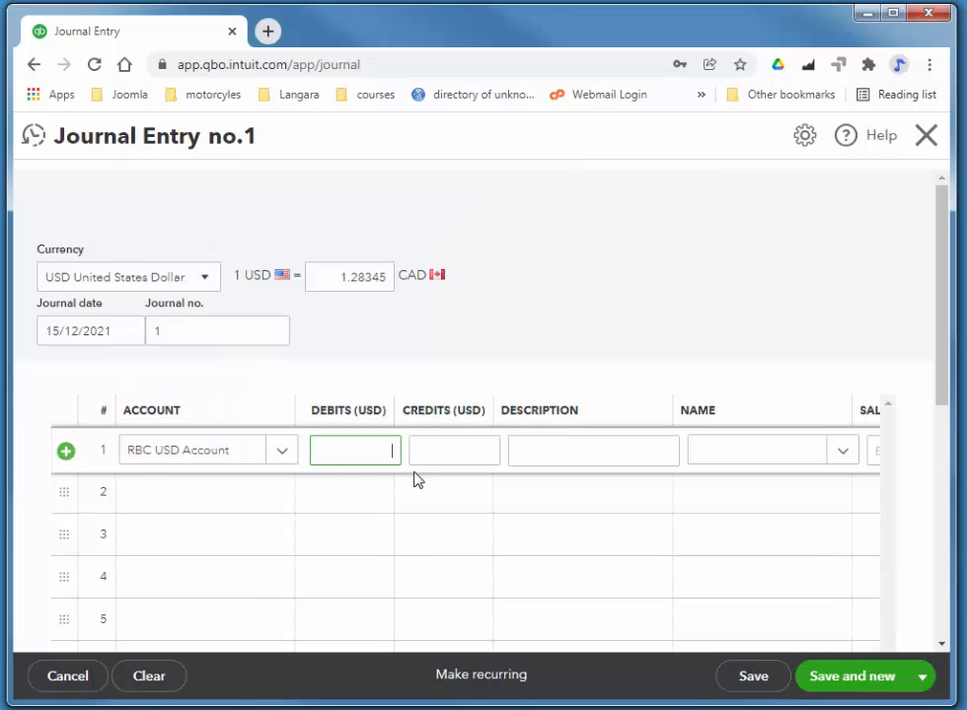
pyautogui.write('2000')
pyautogui.press('Tab')
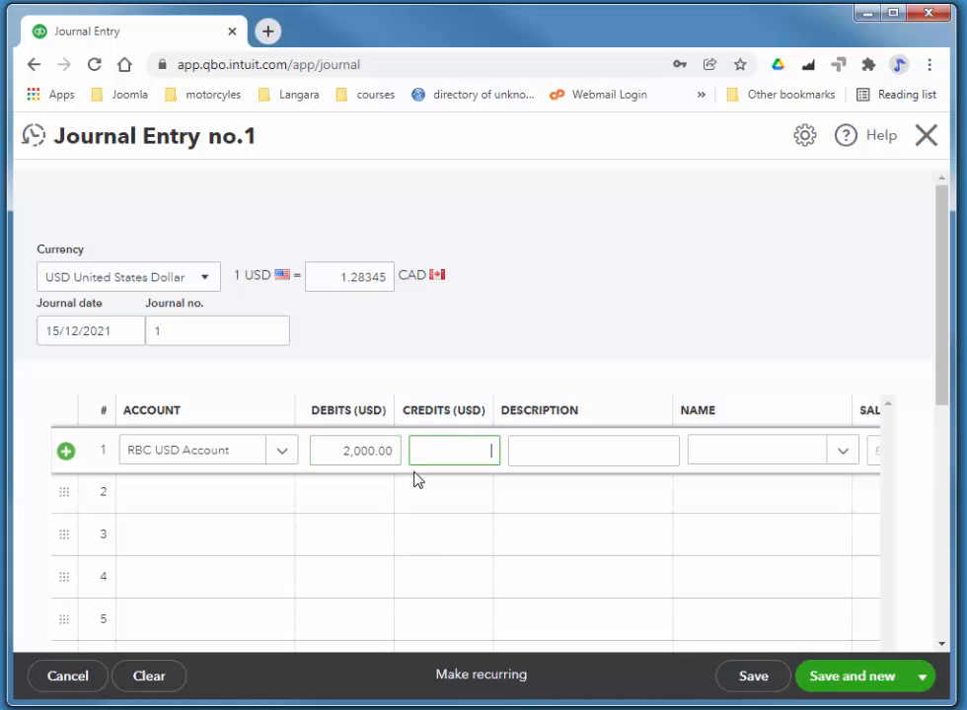
# - Add Royal Bank Chequing as the second journal line with the balancing 2,000.00 USD credit, and save and close the entry
pyautogui.click(209, 502)
pyautogui.click(284, 495)
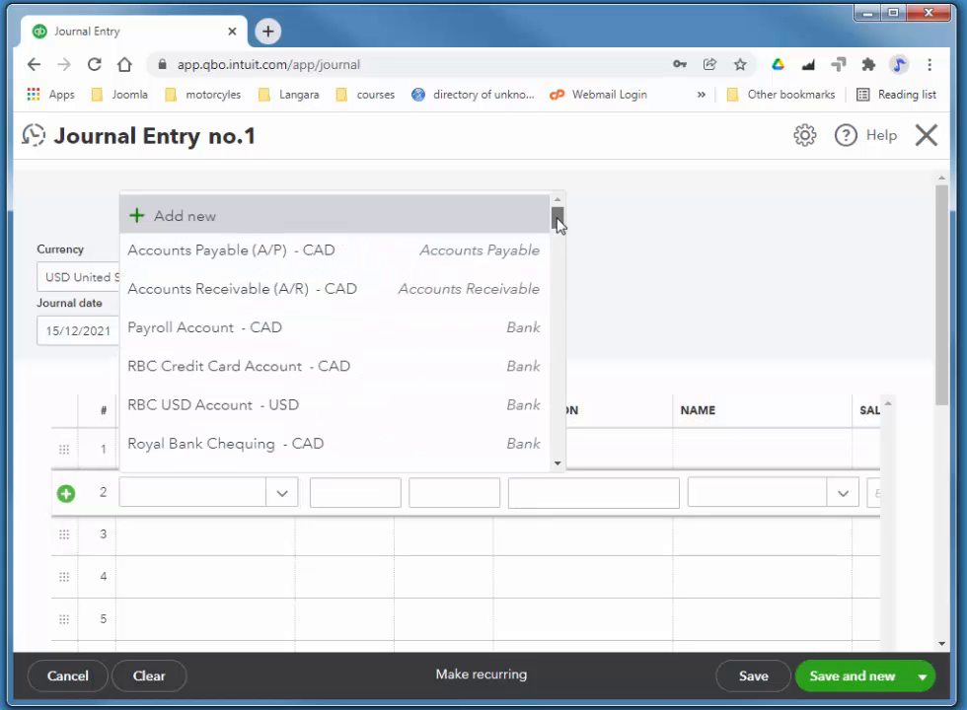
pyautogui.moveTo(556, 222); pyautogui.dragTo(559, 229)
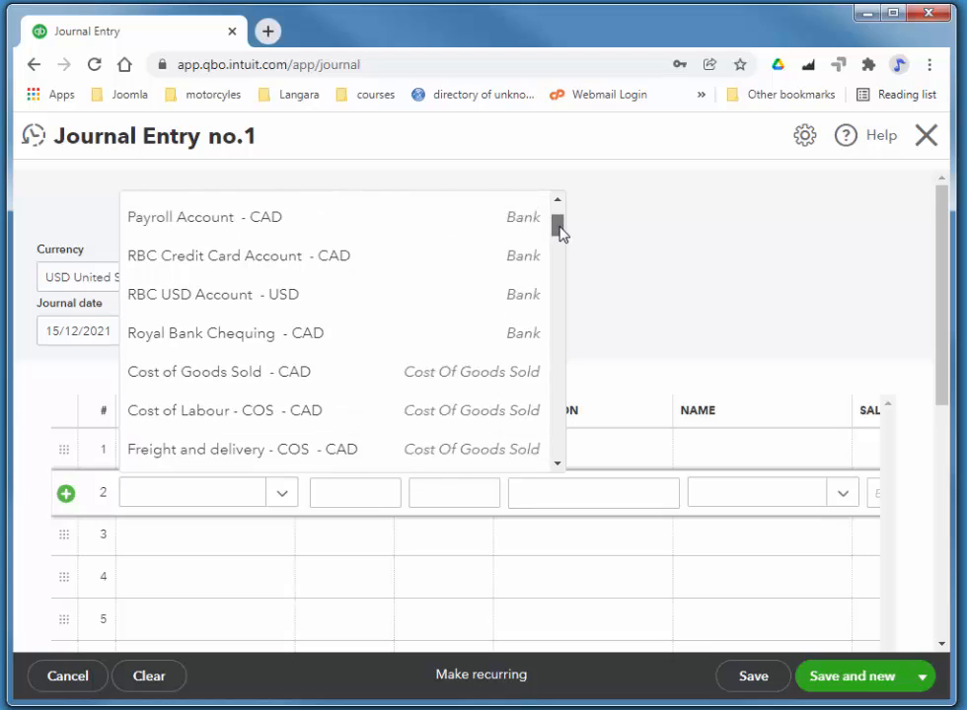
pyautogui.click(205, 341)
pyautogui.press('Tab')
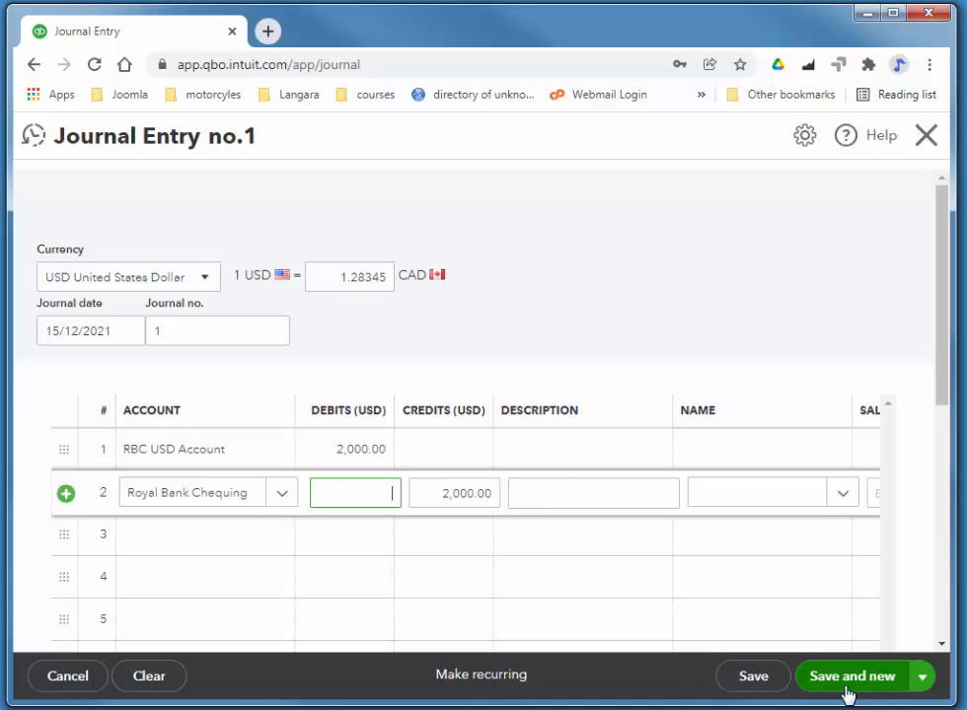
pyautogui.click(923, 678)
pyautogui.click(859, 643)
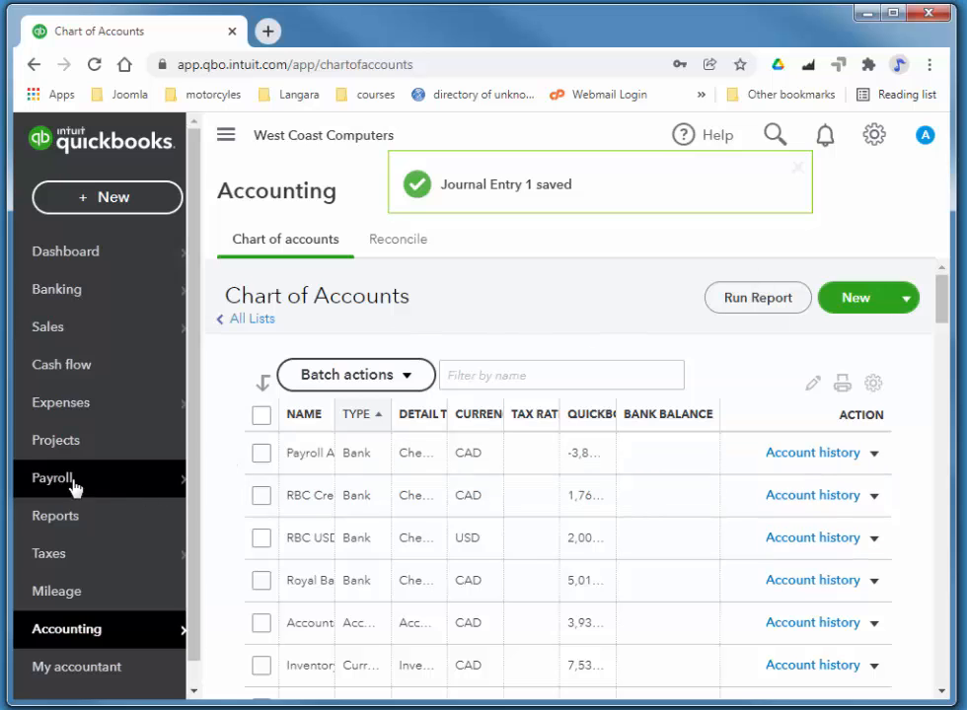
# - Open the Trial Balance report and examine the balances of RBC USD Account and the other accounts
pyautogui.click(55, 518)
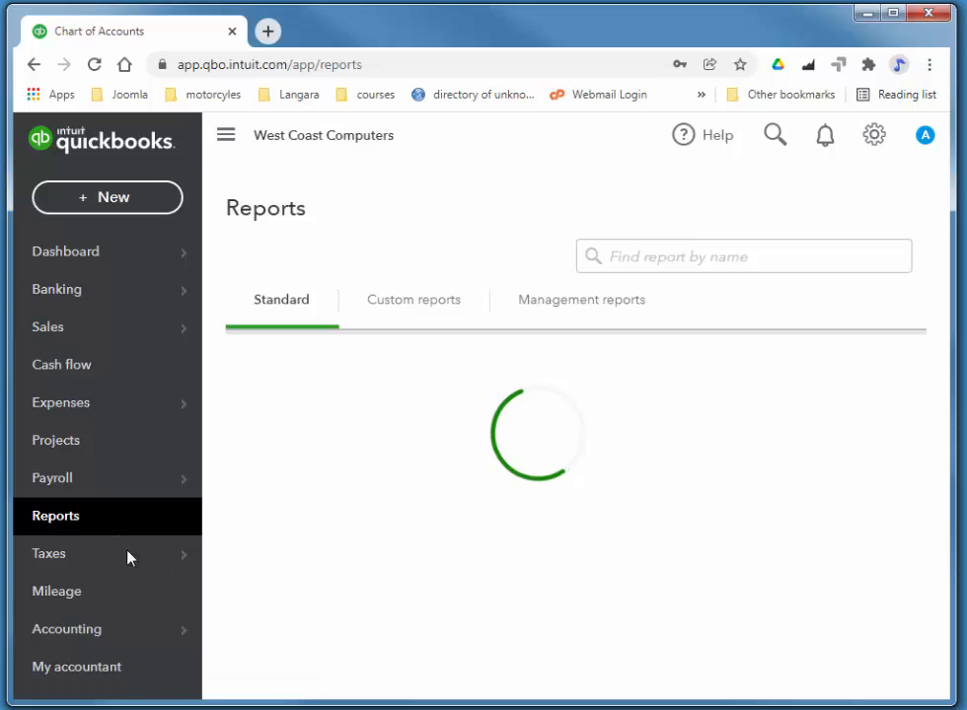
pyautogui.scroll(-13, 444, 464)
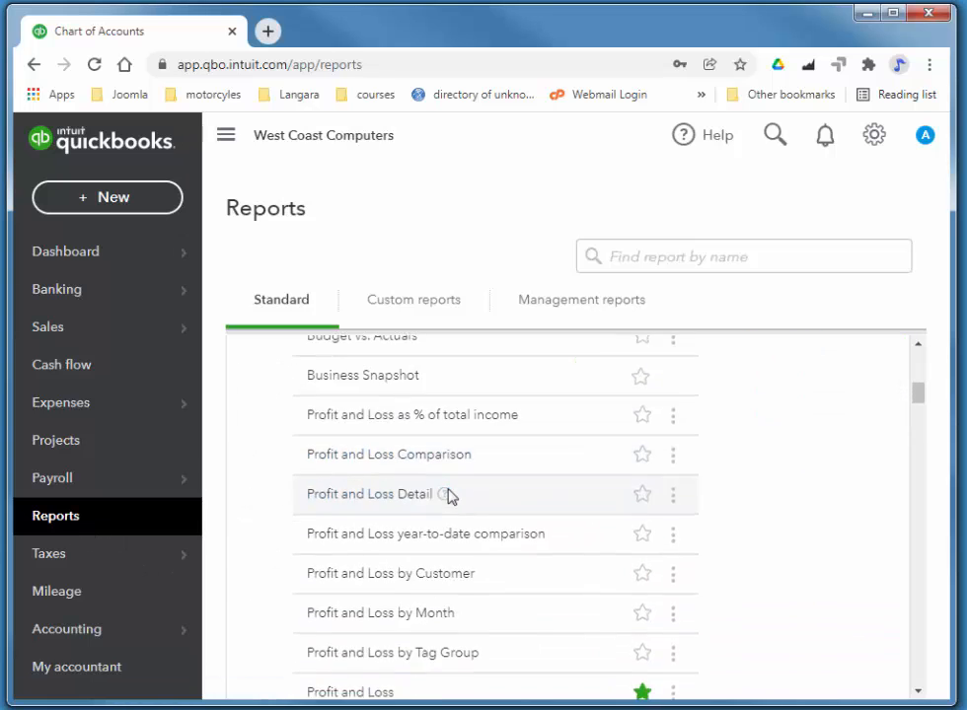
pyautogui.scroll(-15, 451, 508)
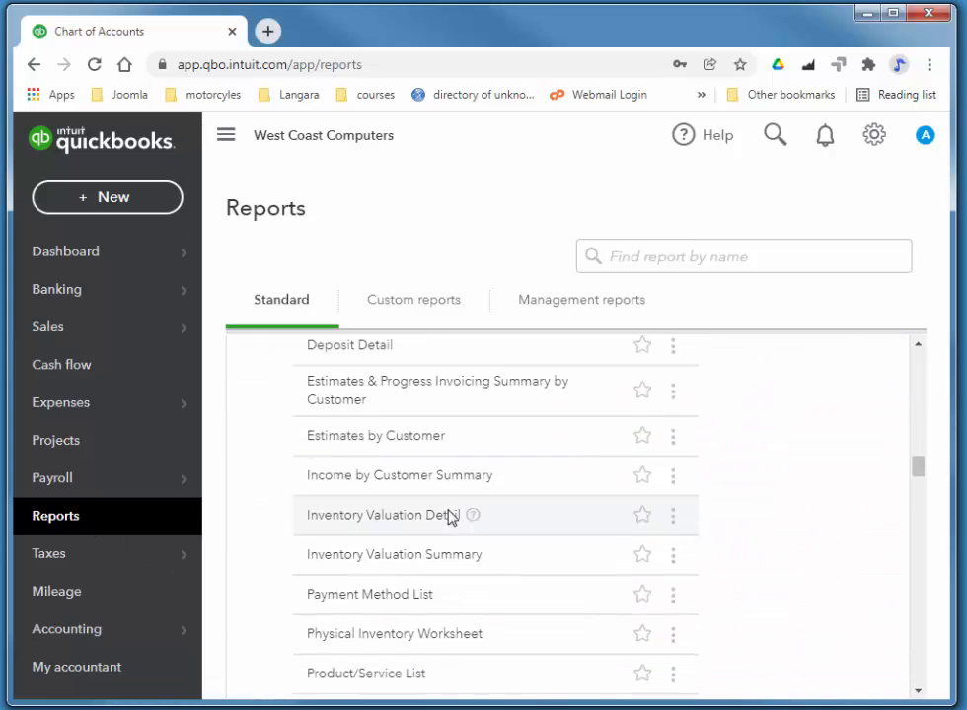
pyautogui.scroll(-15, 451, 519)
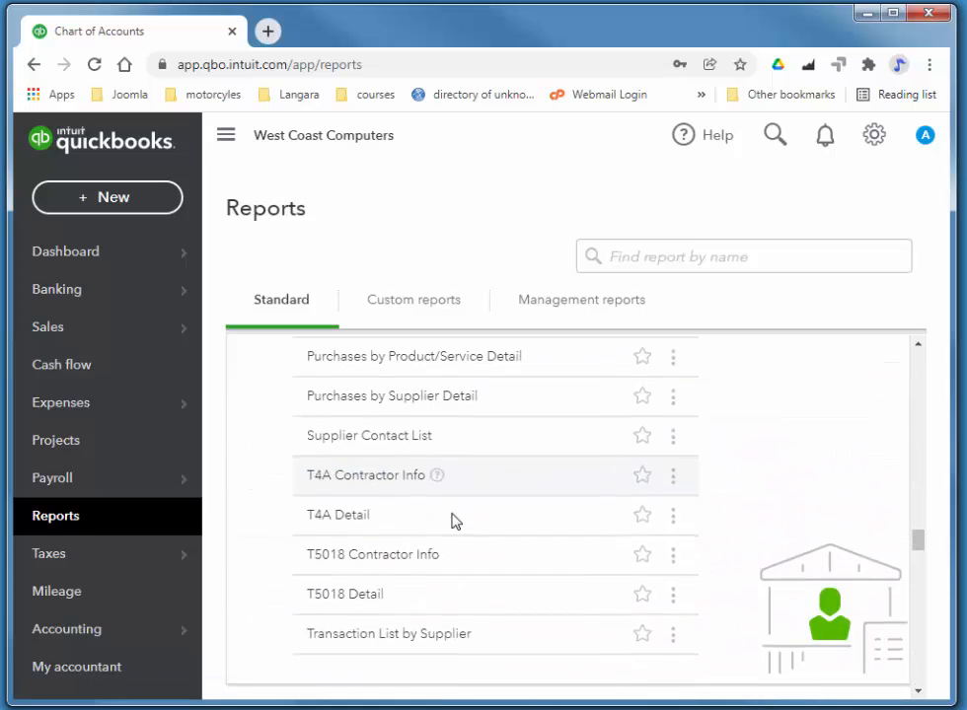
pyautogui.scroll(-15, 453, 526)
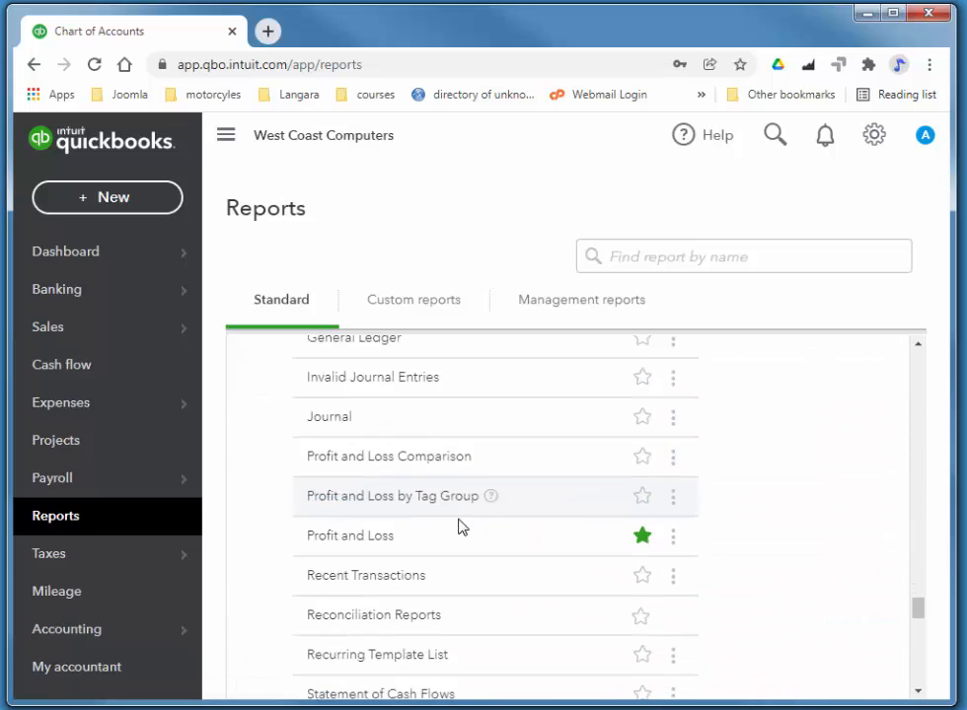
pyautogui.click(349, 616)
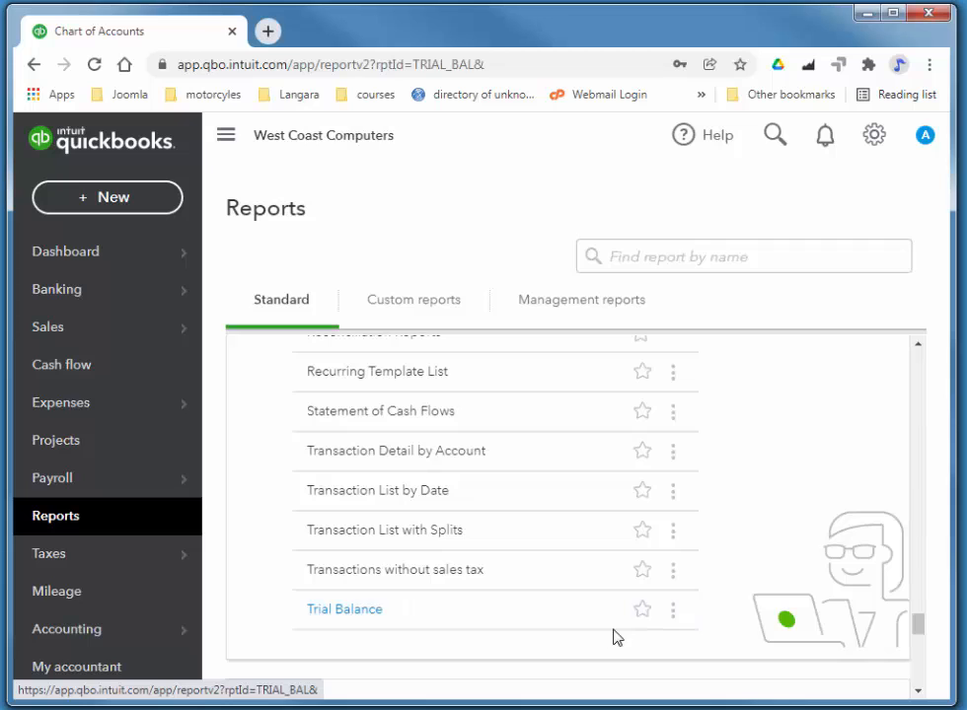
pyautogui.scroll(-3, 411, 230)
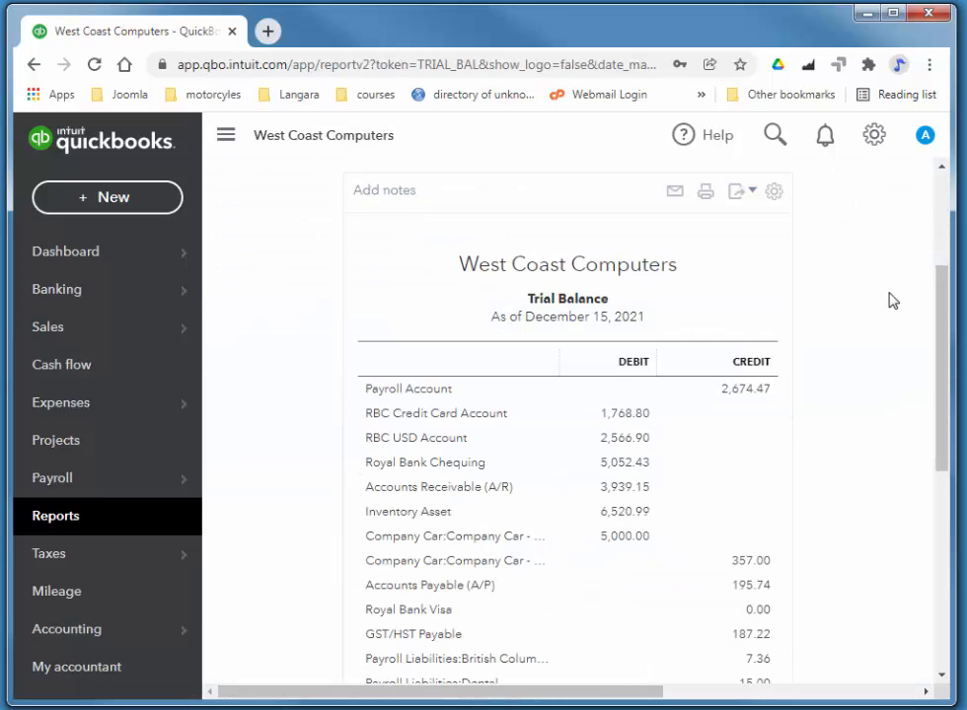
pyautogui.moveTo(943, 297); pyautogui.dragTo(942, 309)
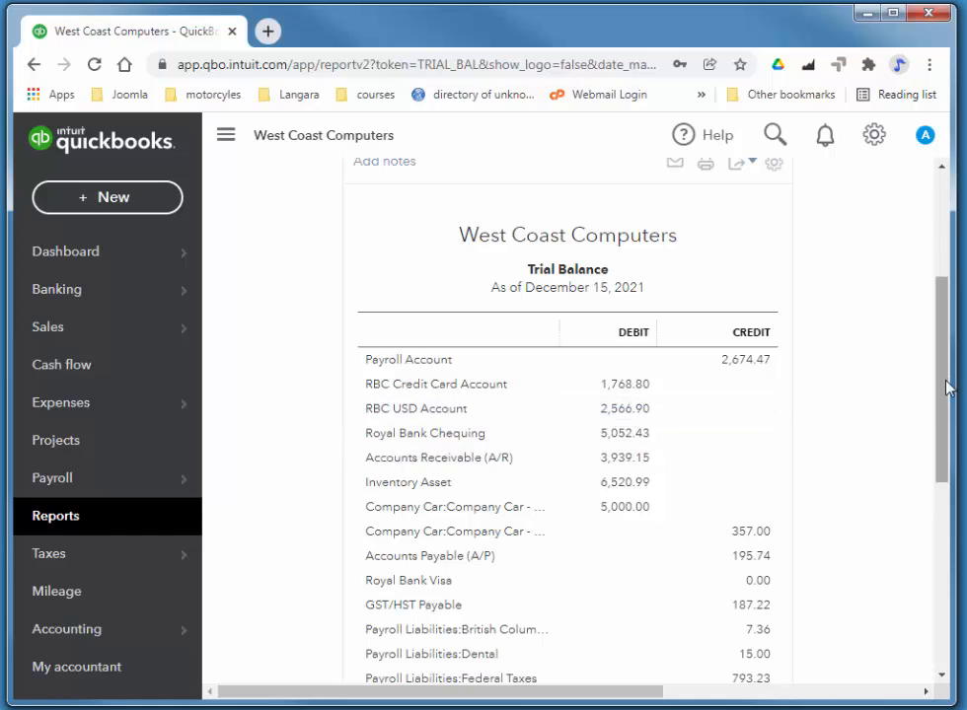
pyautogui.moveTo(944, 386); pyautogui.dragTo(930, 255)
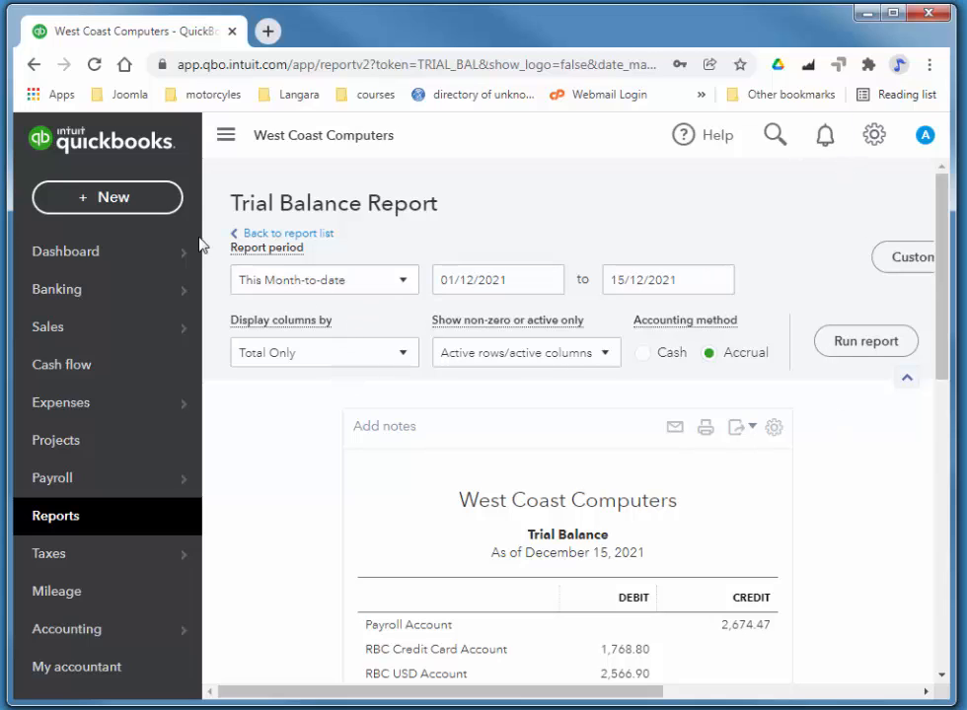
# - Open the list of suppliers
pyautogui.moveTo(118, 414)
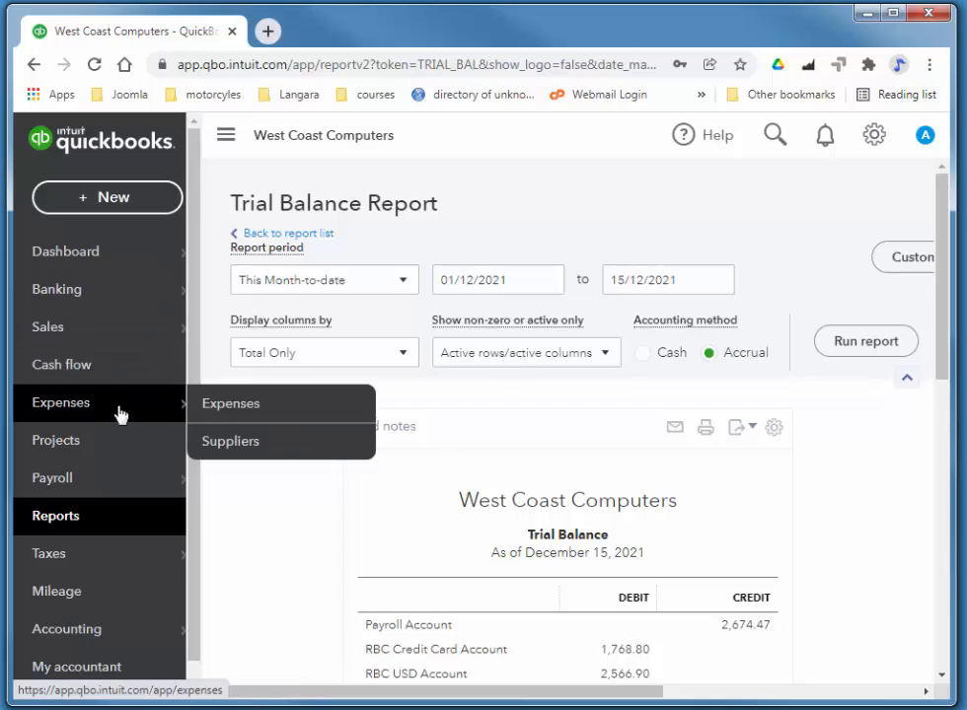
pyautogui.click(233, 444)
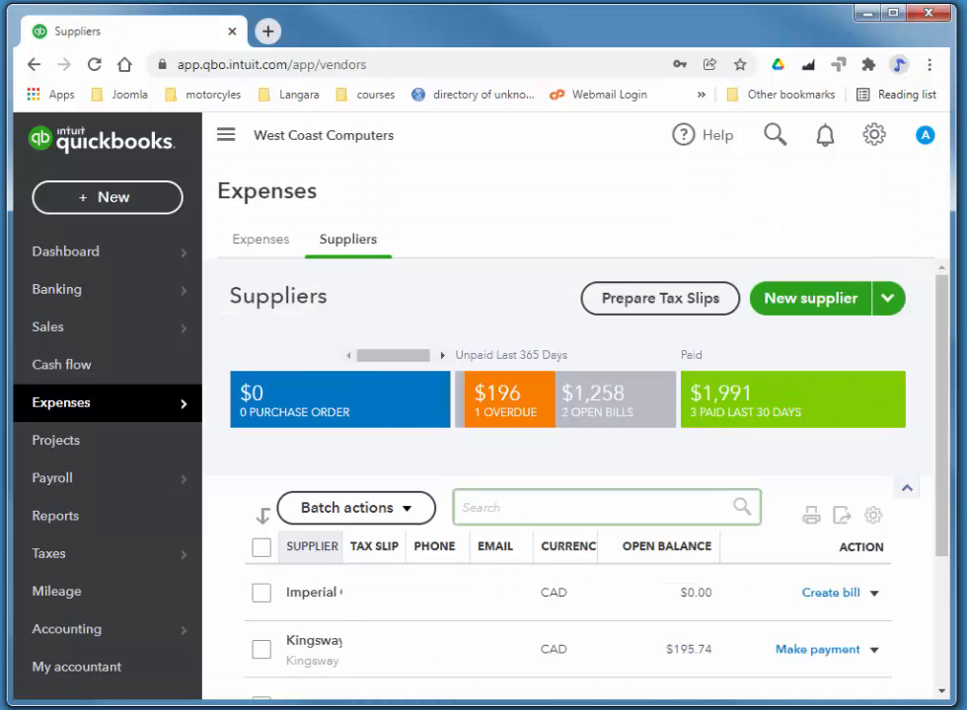
pyautogui.click(798, 310)
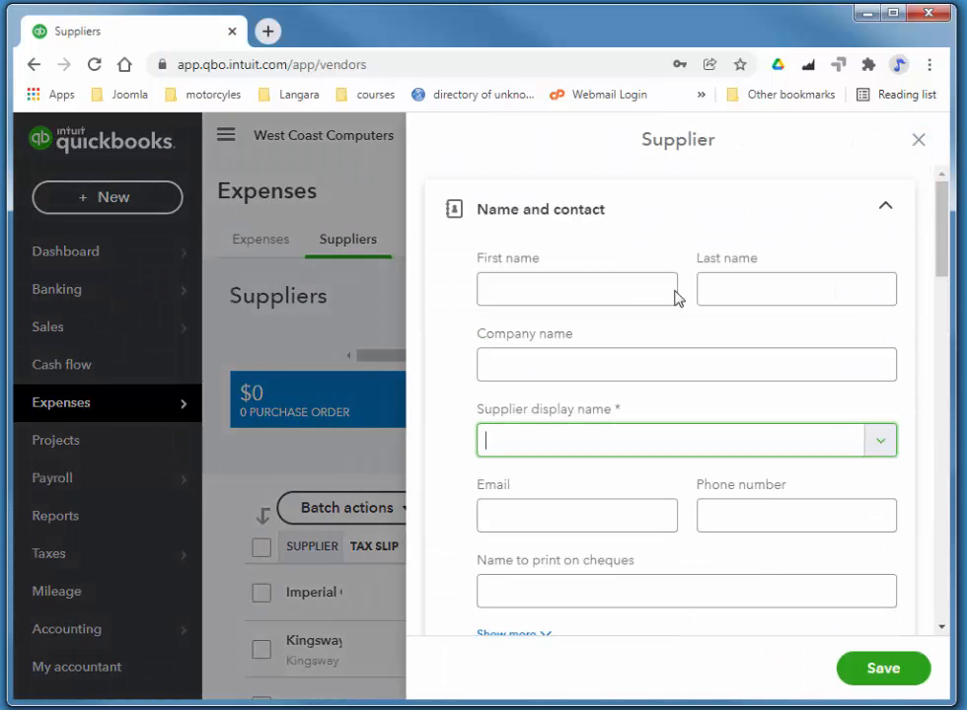
pyautogui.click(631, 285)
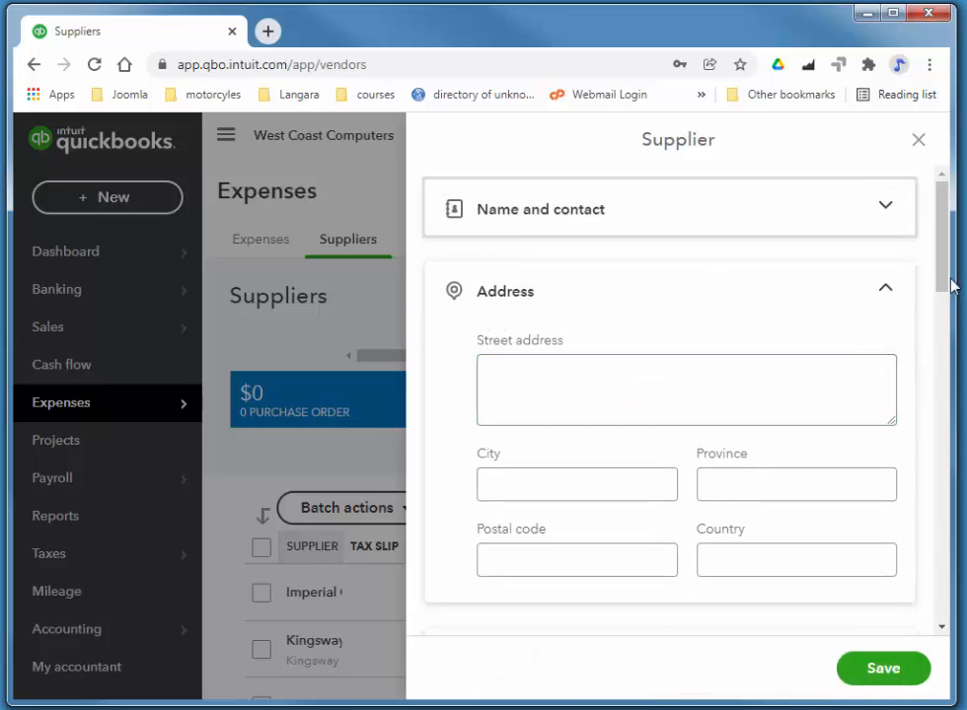
pyautogui.moveTo(945, 279); pyautogui.dragTo(945, 237)
pyautogui.click(919, 143)
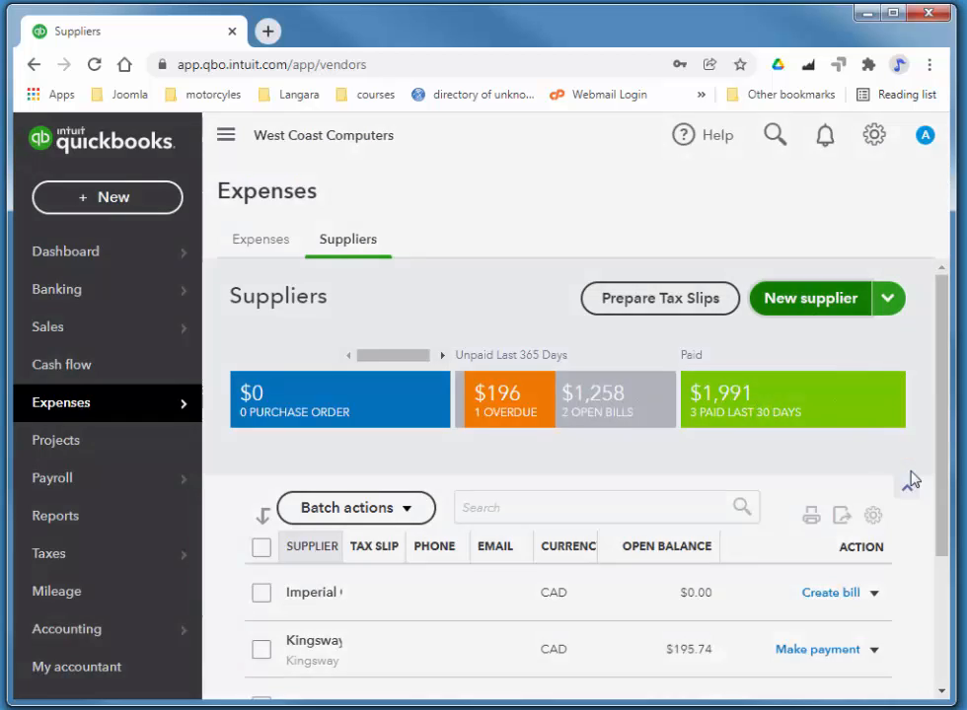
# - Start a new supplier with the display name South West Processors Inc. and payment terms of Net 30
pyautogui.click(810, 299)
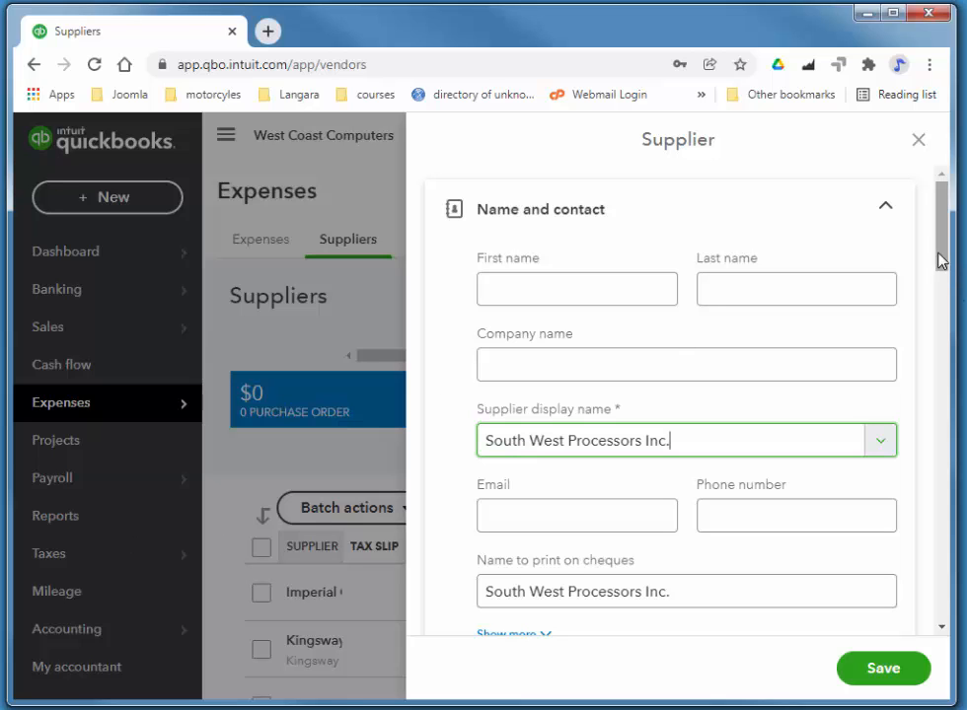
pyautogui.moveTo(941, 259); pyautogui.dragTo(902, 550)
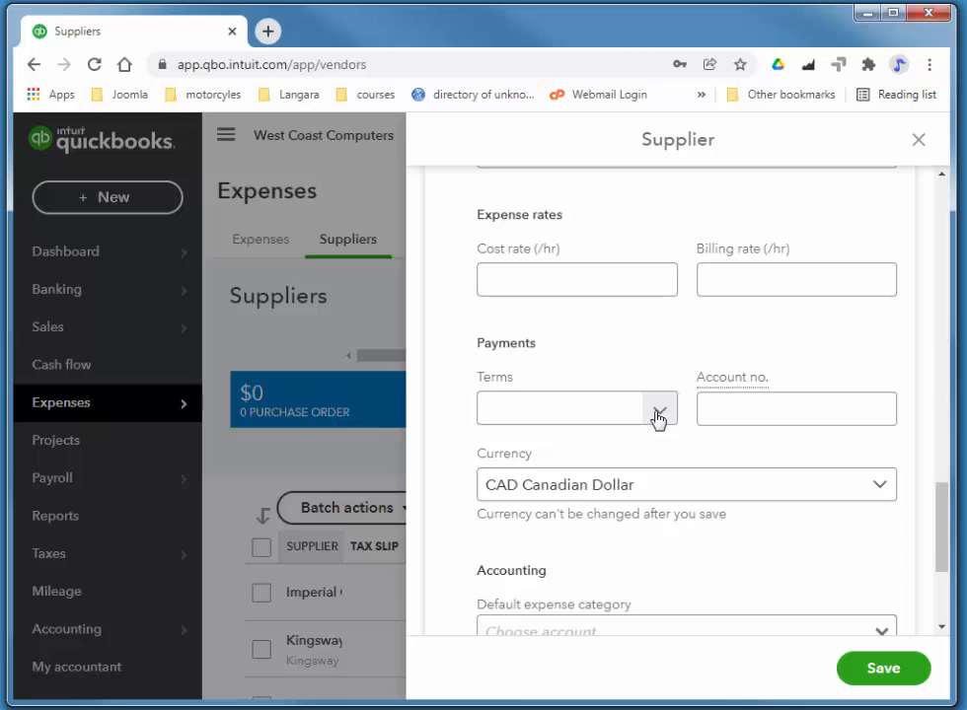
pyautogui.click(658, 414)
pyautogui.click(508, 530)
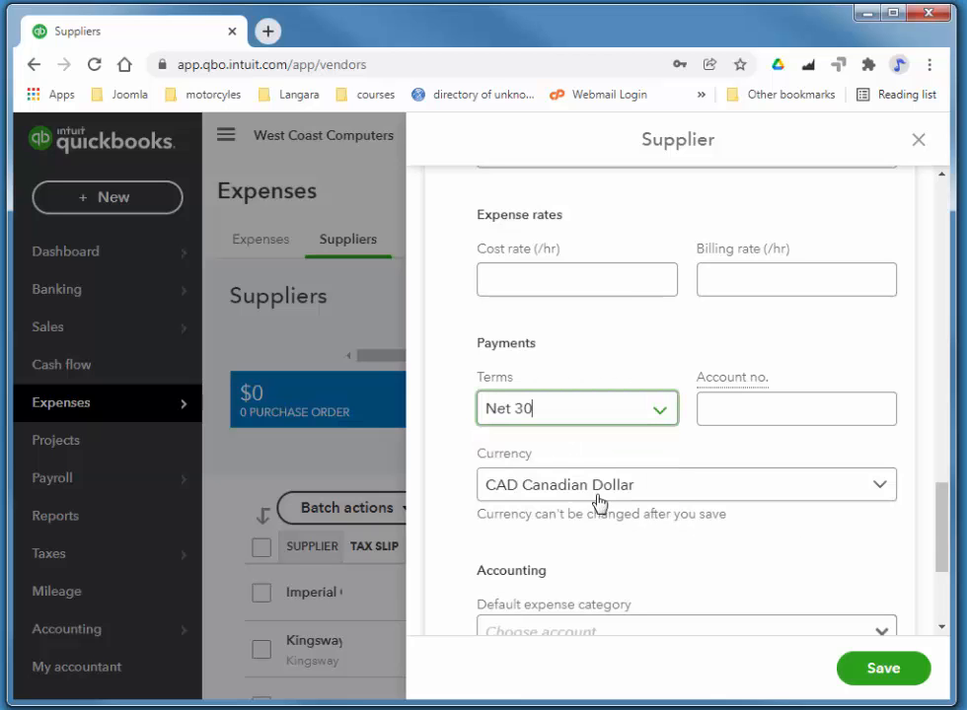
# - Set the new supplier's currency to USD United States Dollar and save the supplier
pyautogui.click(578, 493)
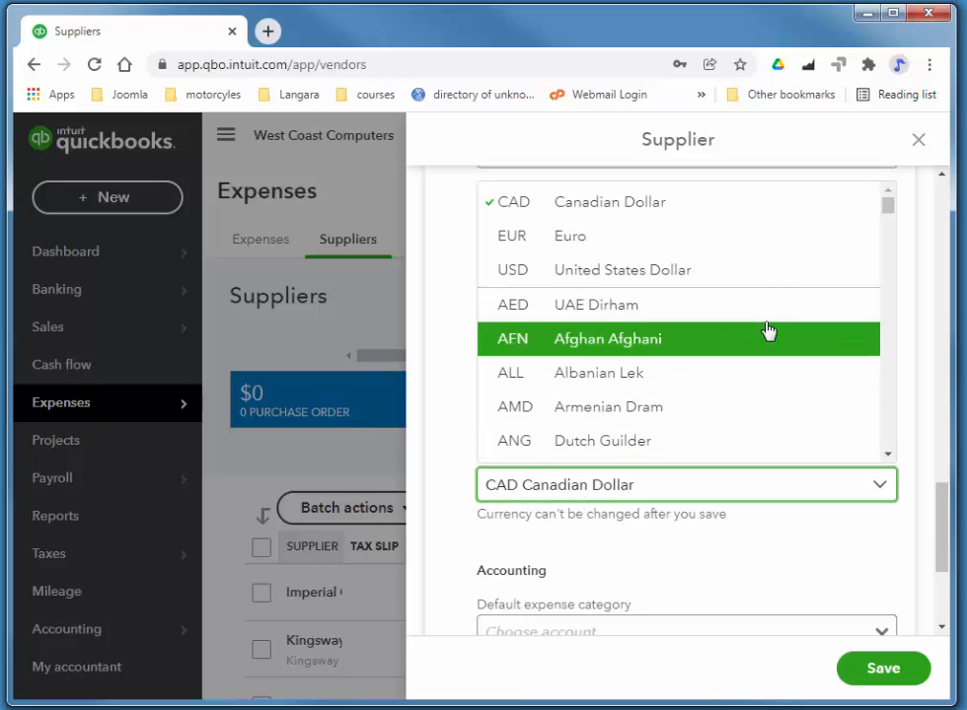
pyautogui.click(641, 273)
pyautogui.moveTo(943, 531); pyautogui.dragTo(941, 578)
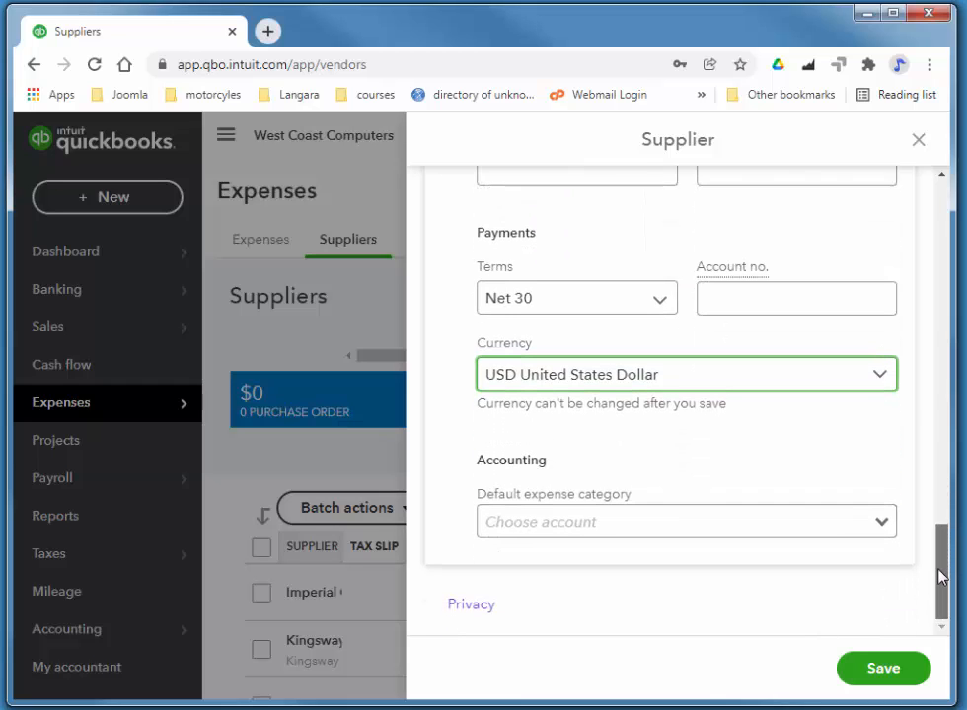
pyautogui.click(892, 671)
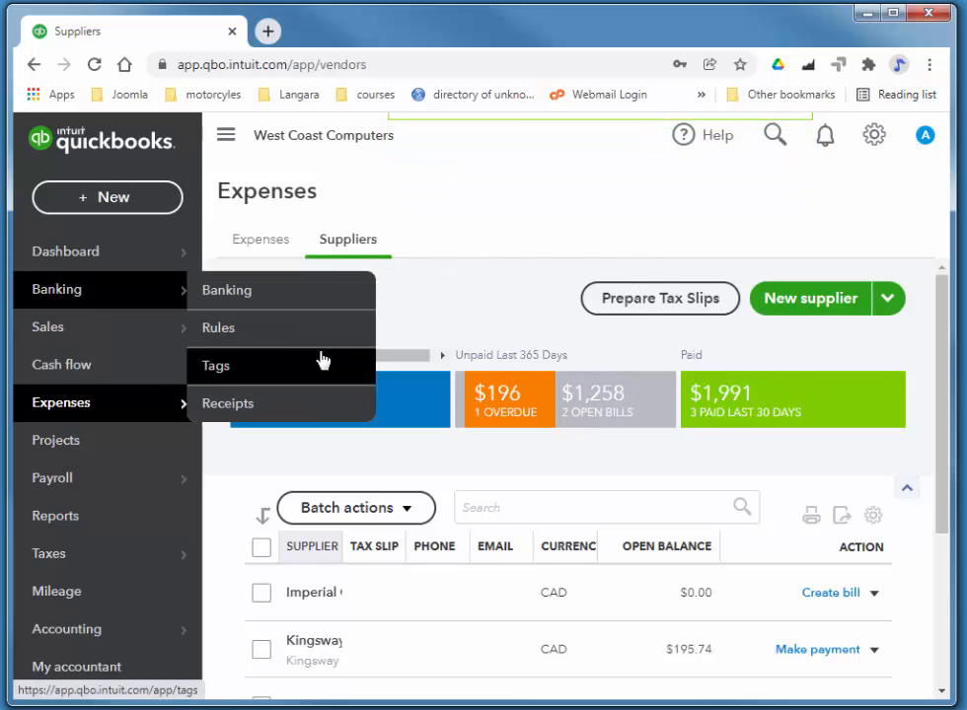
# - Start a new bill from the expense transactions and choose South West Processors Inc. as its supplier
pyautogui.moveTo(94, 400)
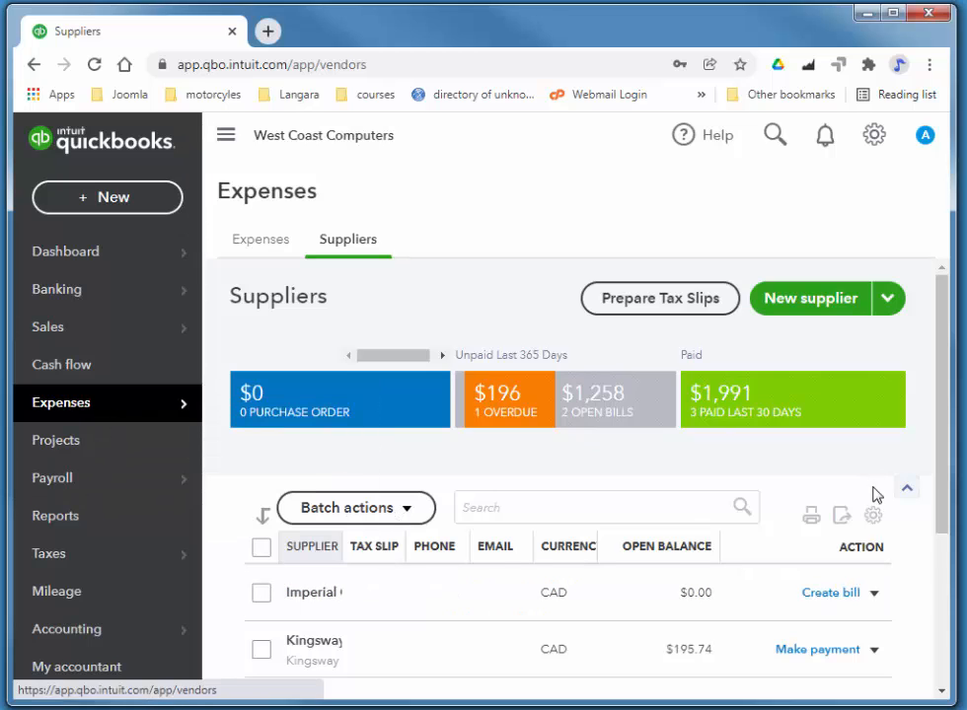
pyautogui.moveTo(47, 410)
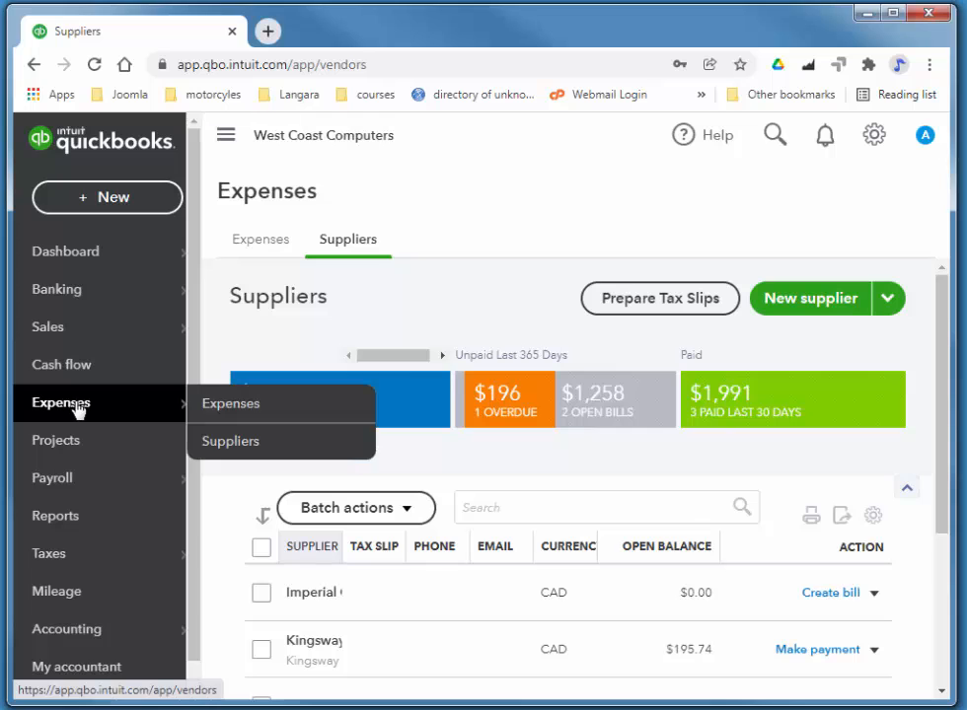
pyautogui.click(202, 406)
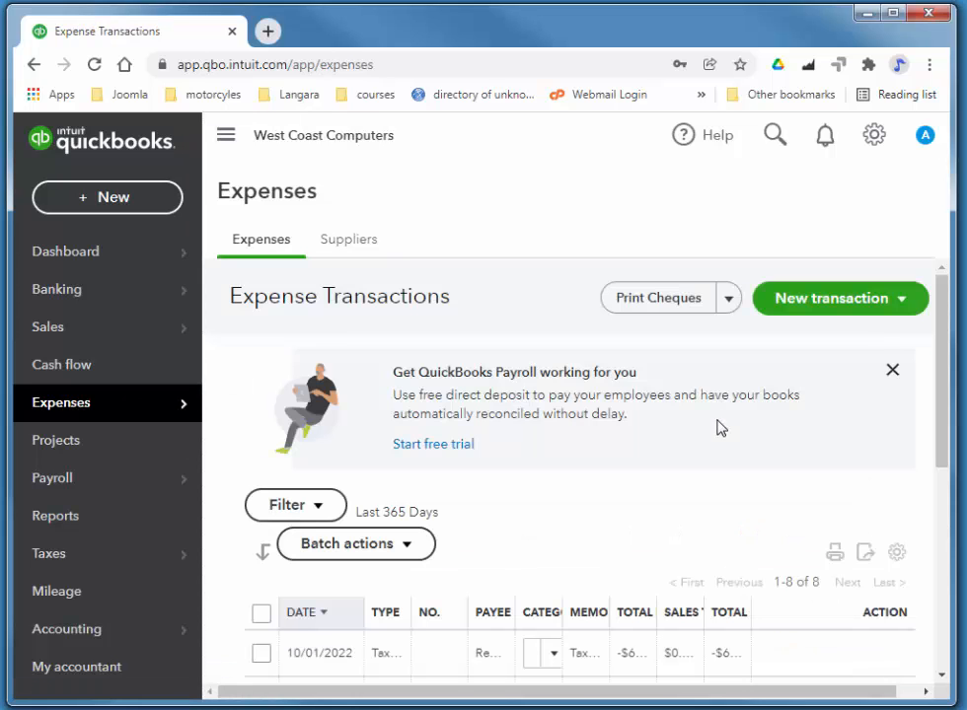
pyautogui.click(870, 302)
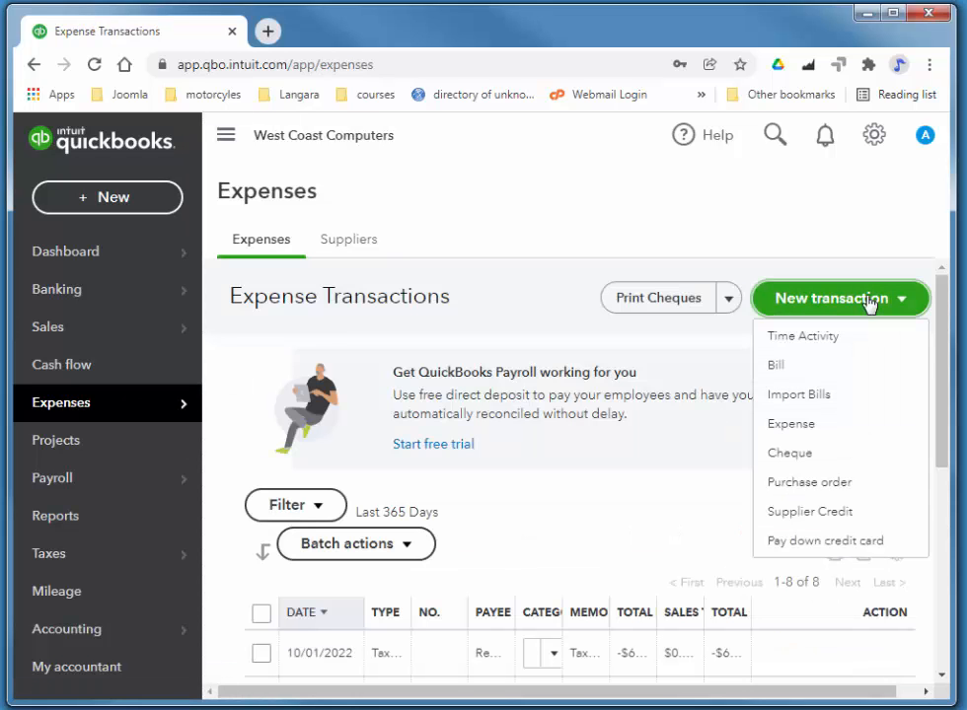
pyautogui.click(792, 367)
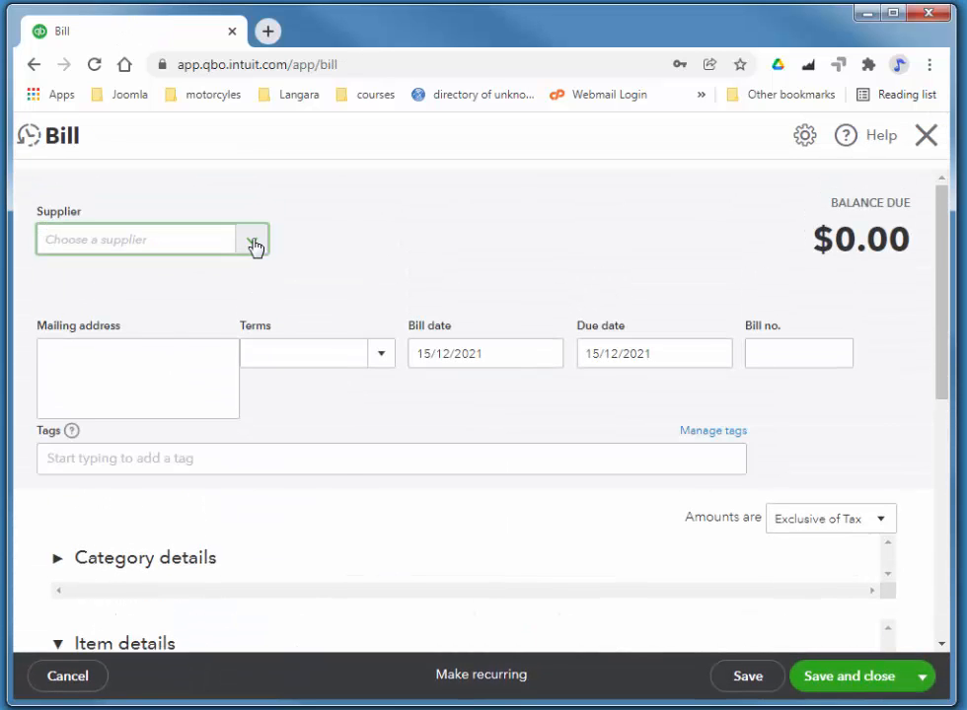
pyautogui.click(253, 242)
pyautogui.click(148, 472)
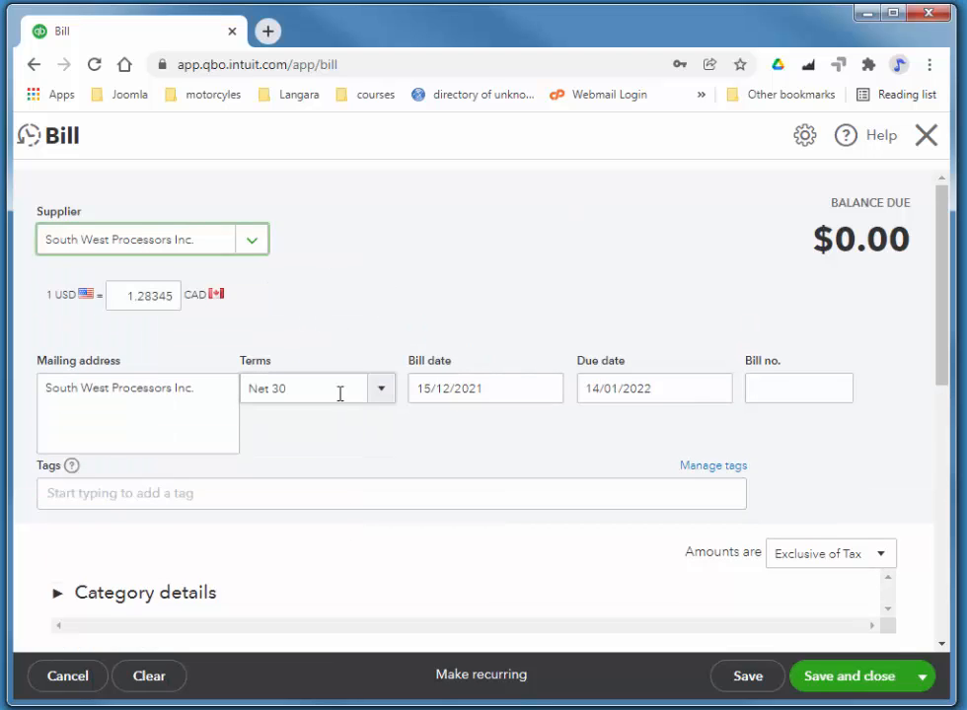
pyautogui.click(449, 457)
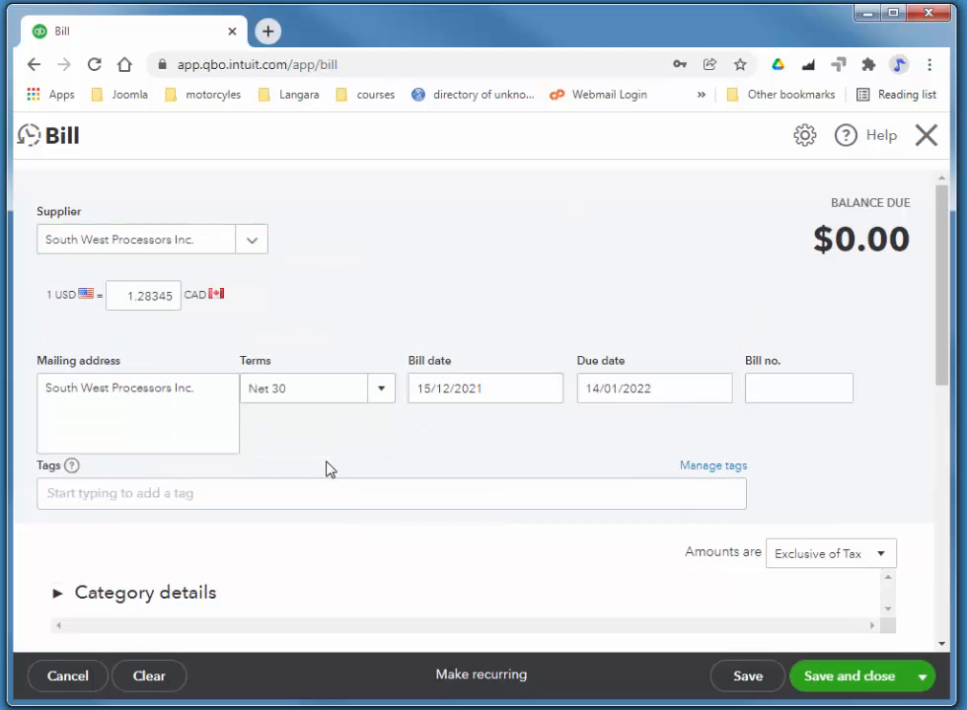
# - Tag the bill with Departments: Hardware and add an item line for Intel Core i7 Processor with quantity 3
pyautogui.click(270, 495)
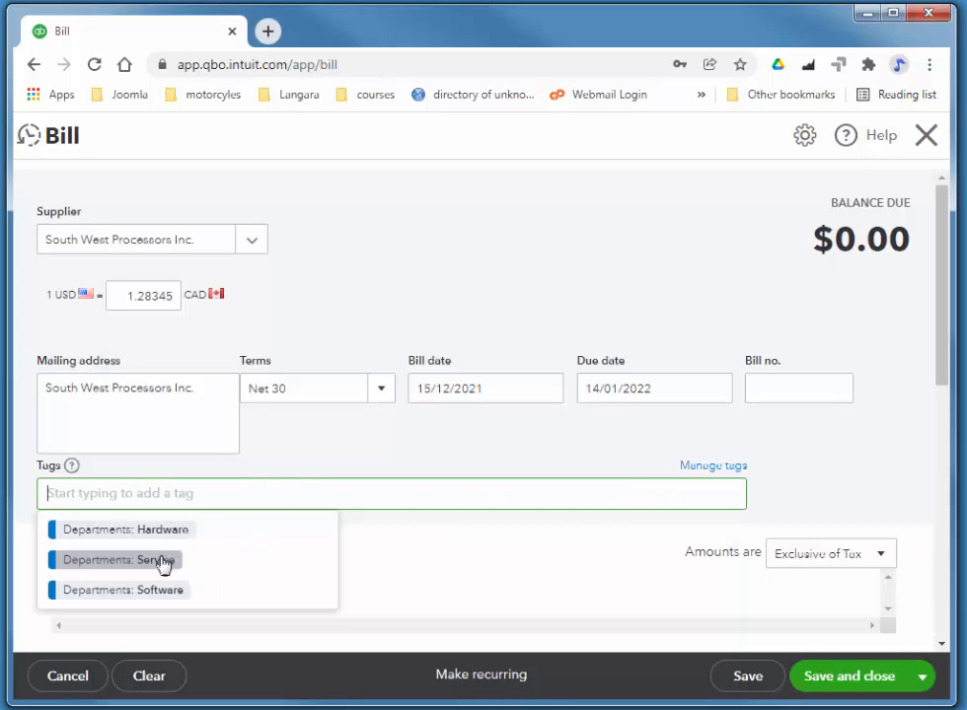
pyautogui.click(255, 528)
pyautogui.moveTo(940, 296); pyautogui.dragTo(945, 407)
pyautogui.click(209, 483)
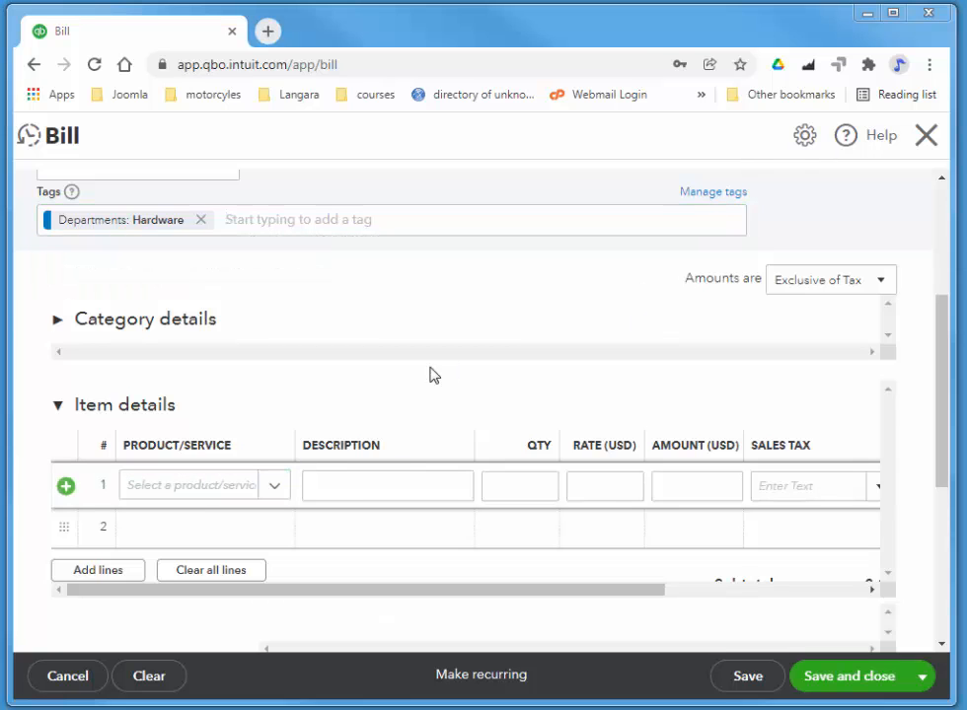
pyautogui.click(274, 487)
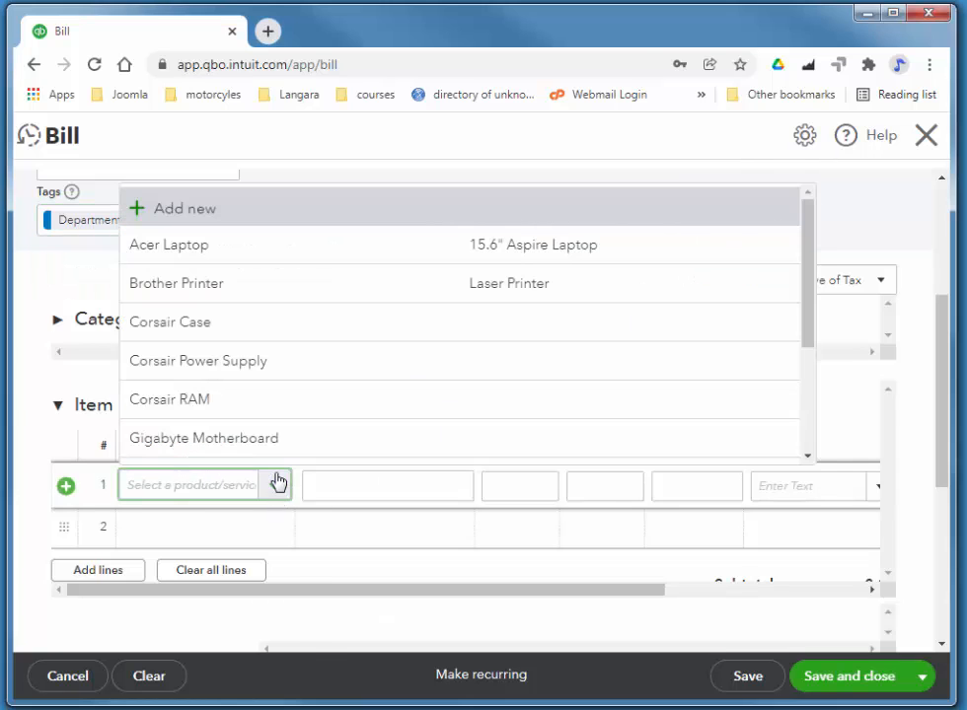
pyautogui.moveTo(811, 298); pyautogui.dragTo(804, 395)
pyautogui.click(398, 357)
pyautogui.click(545, 486)
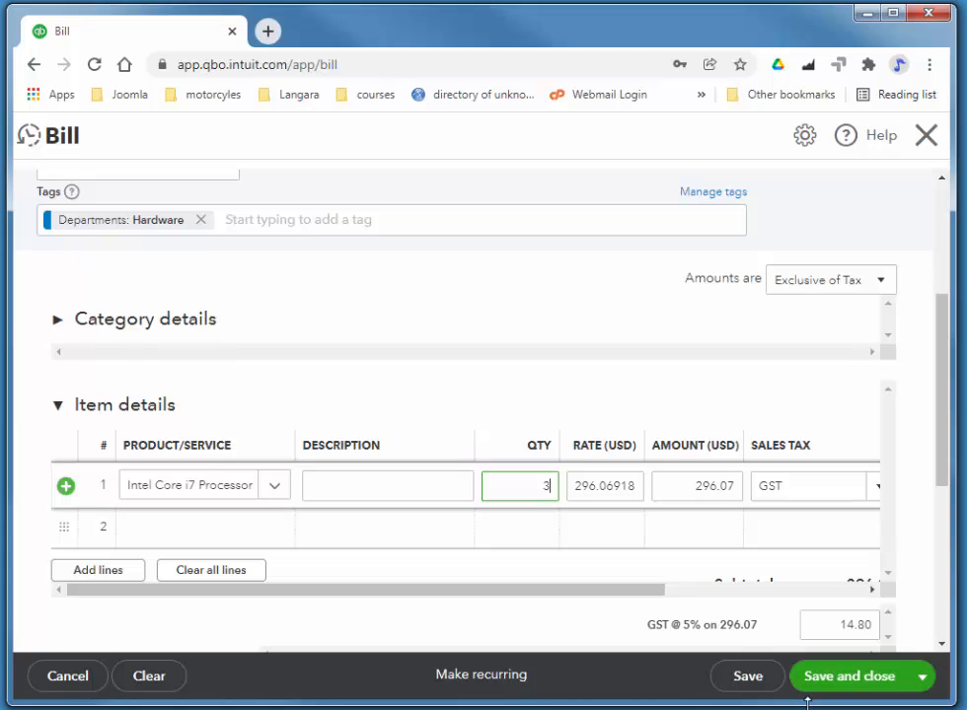
pyautogui.write('3')
pyautogui.press('Tab')
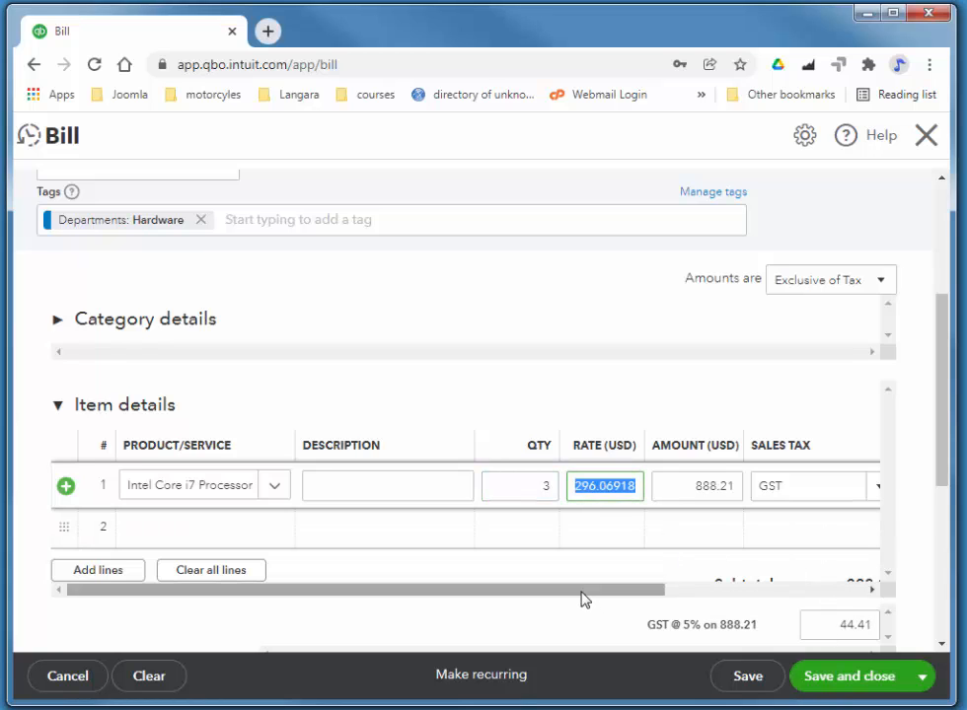
# - Set the processor line's sales tax to Exempt (0%), then save and close the bill
pyautogui.moveTo(584, 599); pyautogui.dragTo(831, 598)
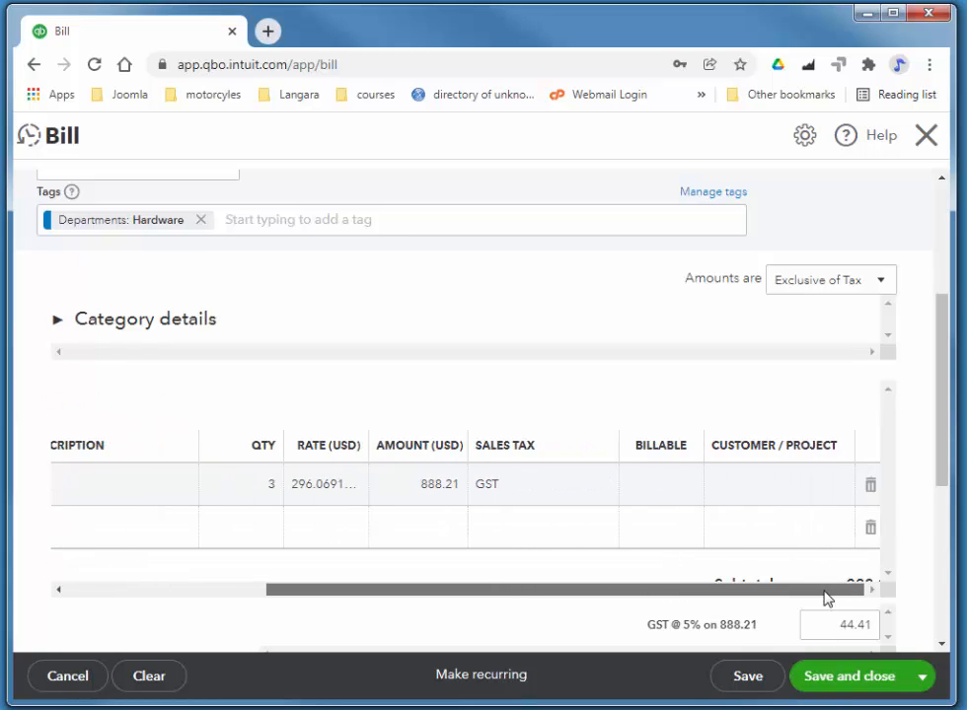
pyautogui.click(525, 491)
pyautogui.click(605, 487)
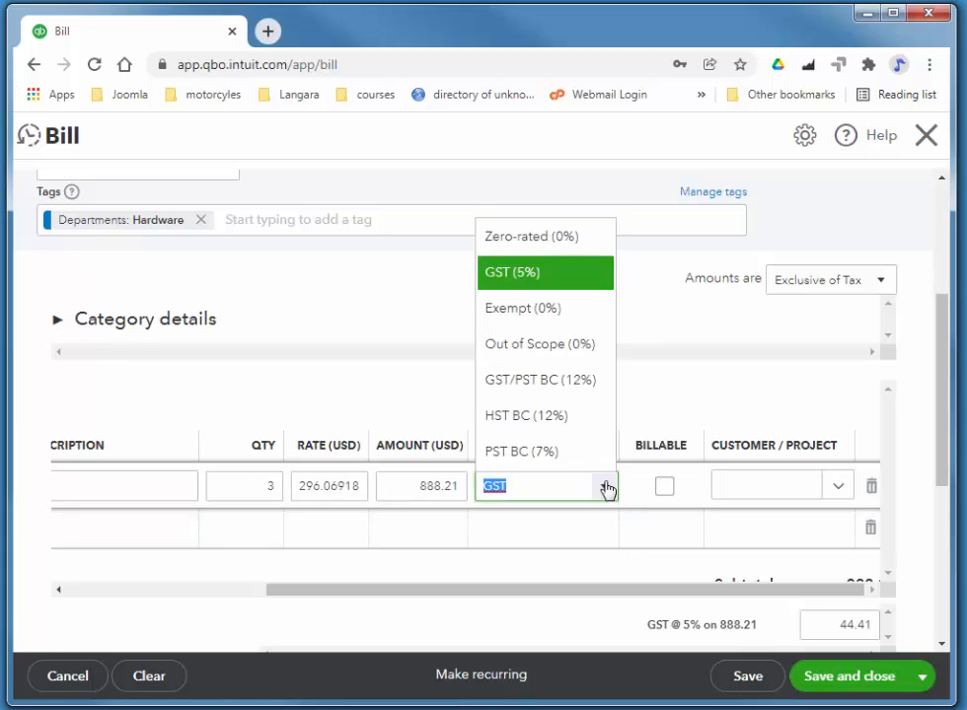
pyautogui.click(534, 311)
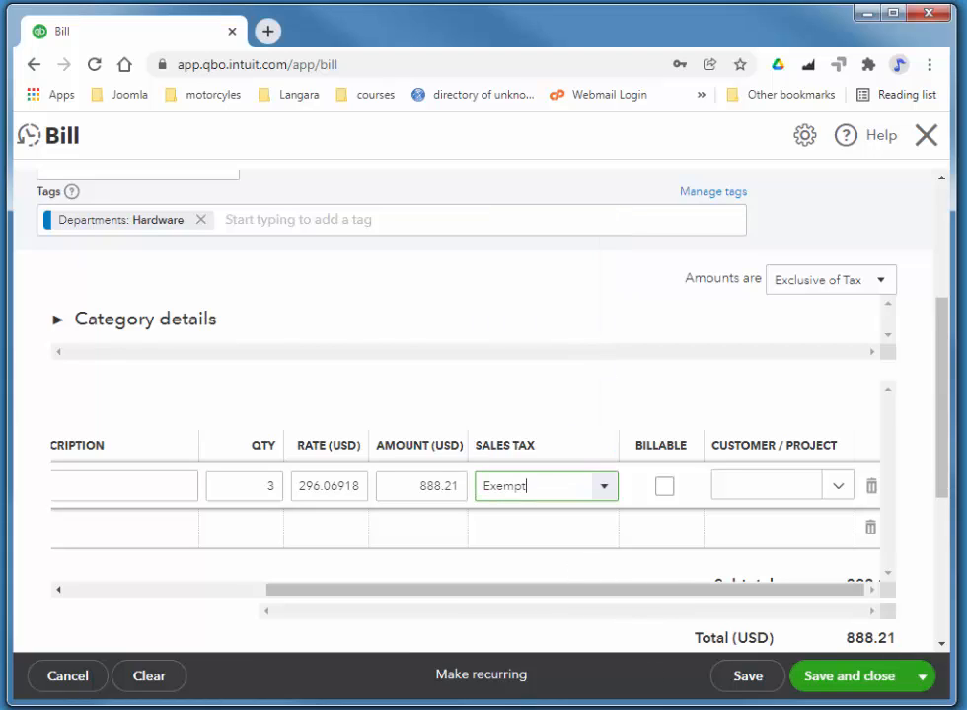
pyautogui.click(863, 679)
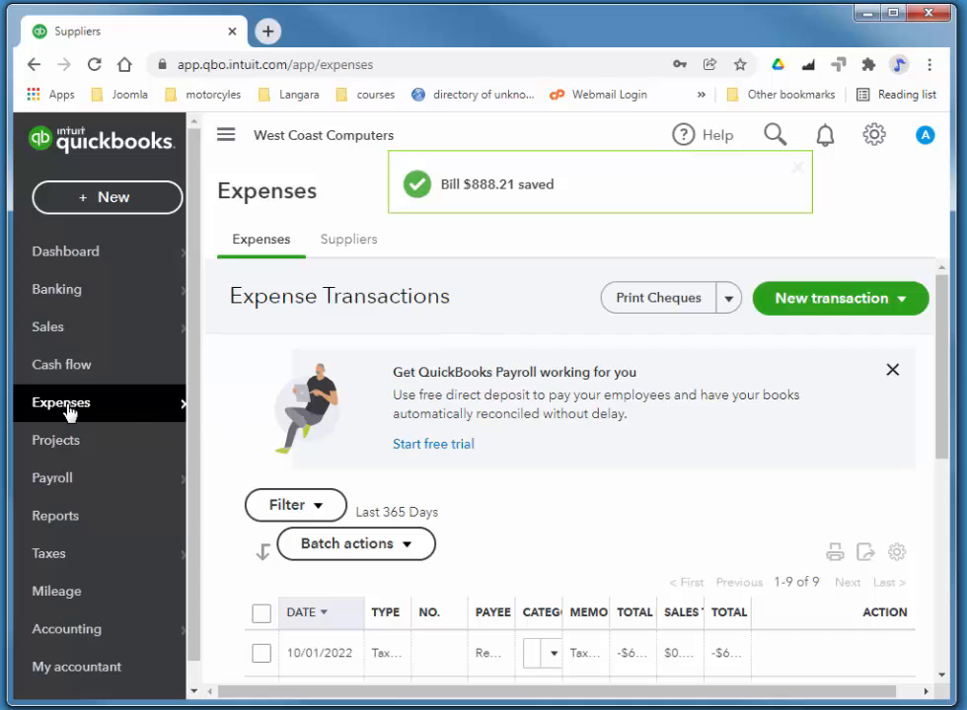
# - Start a payment for the South West Processors Inc. bill dated 15/12/2021 from the expense transactions
pyautogui.moveTo(56, 411)
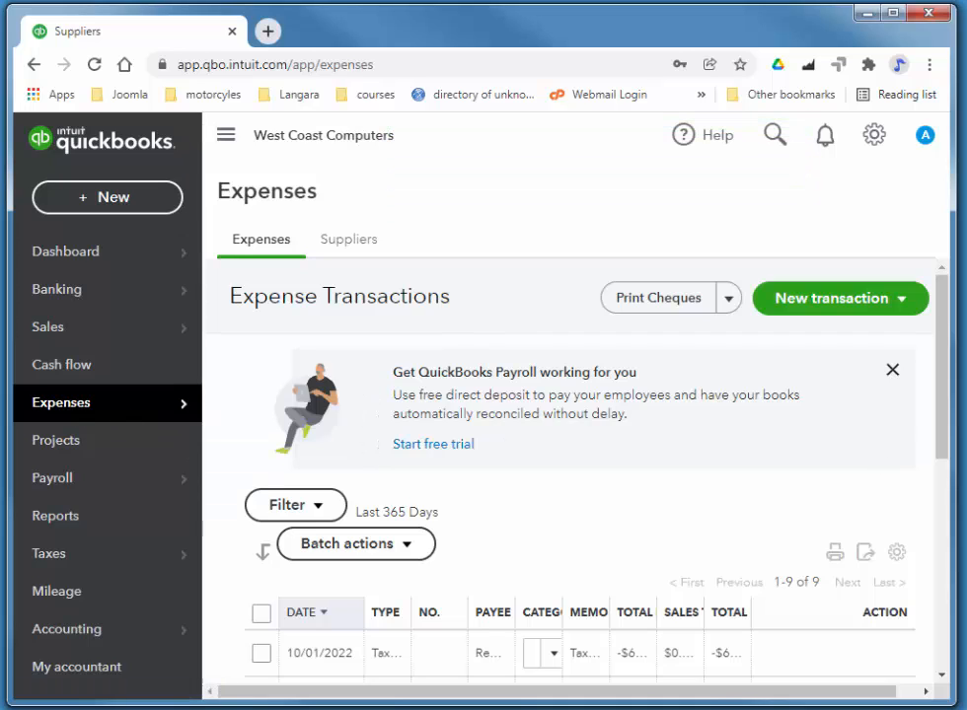
pyautogui.moveTo(943, 328); pyautogui.dragTo(943, 413)
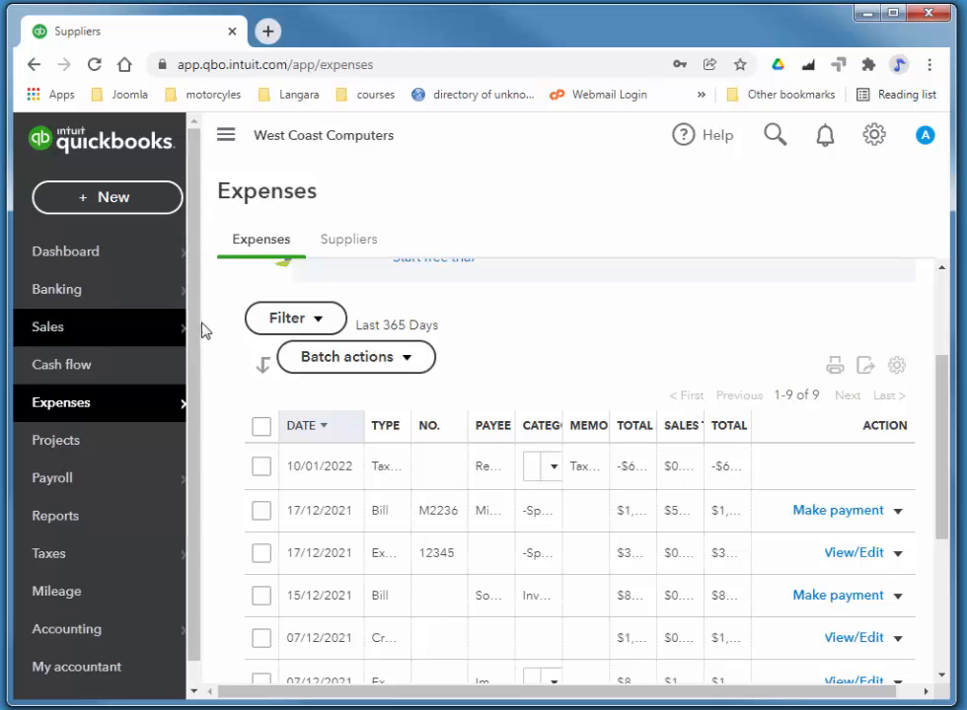
pyautogui.click(226, 136)
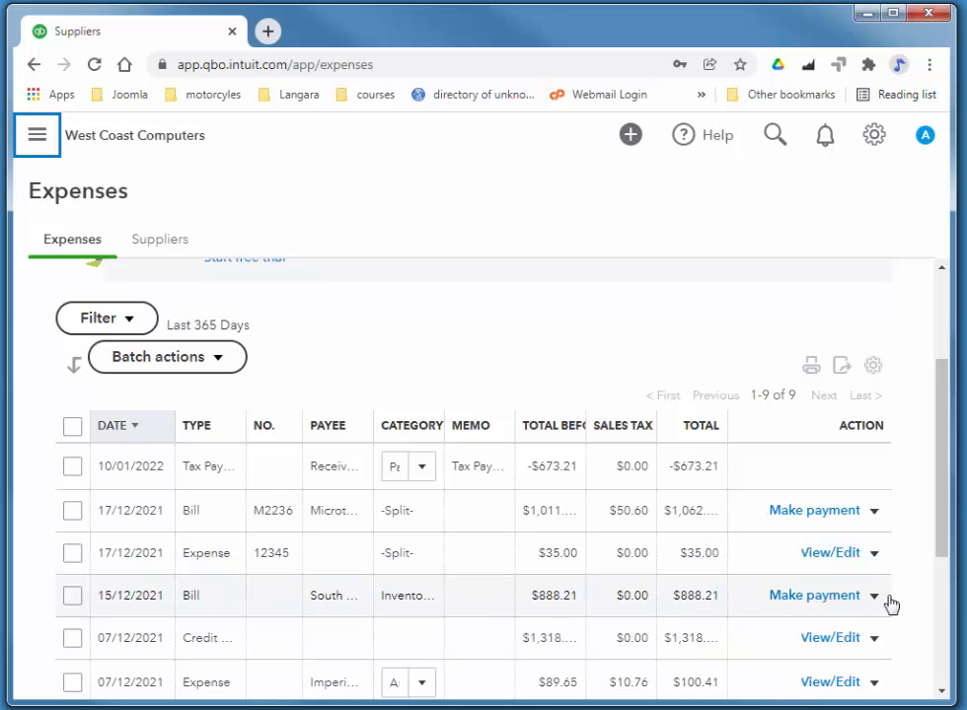
pyautogui.click(831, 596)
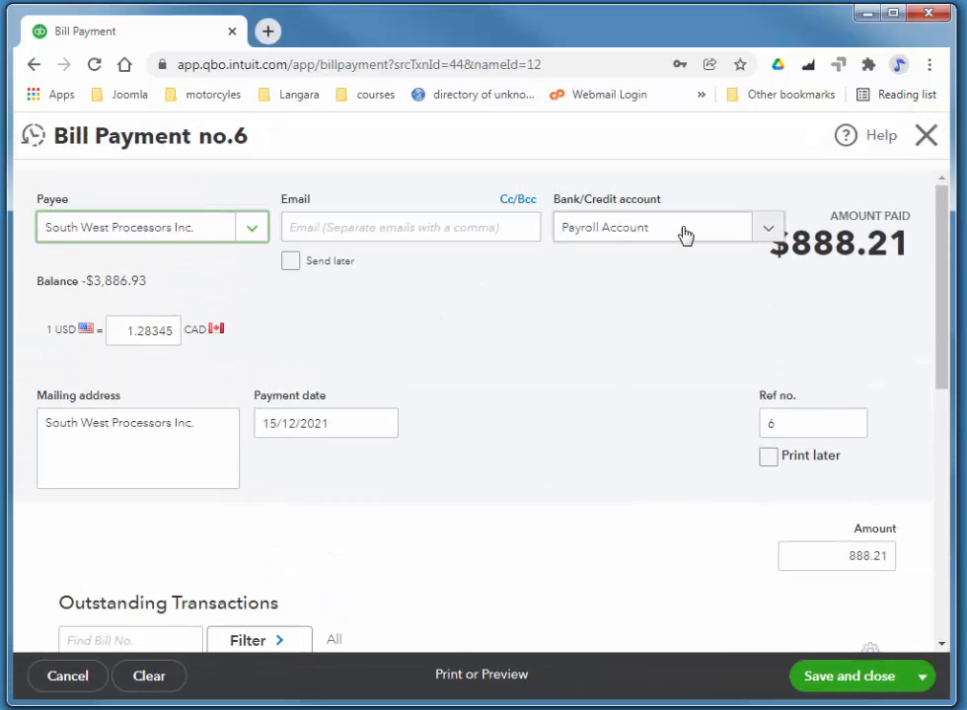
# - Set the bill payment's bank account to RBC USD Account, then save and close the payment
pyautogui.click(770, 233)
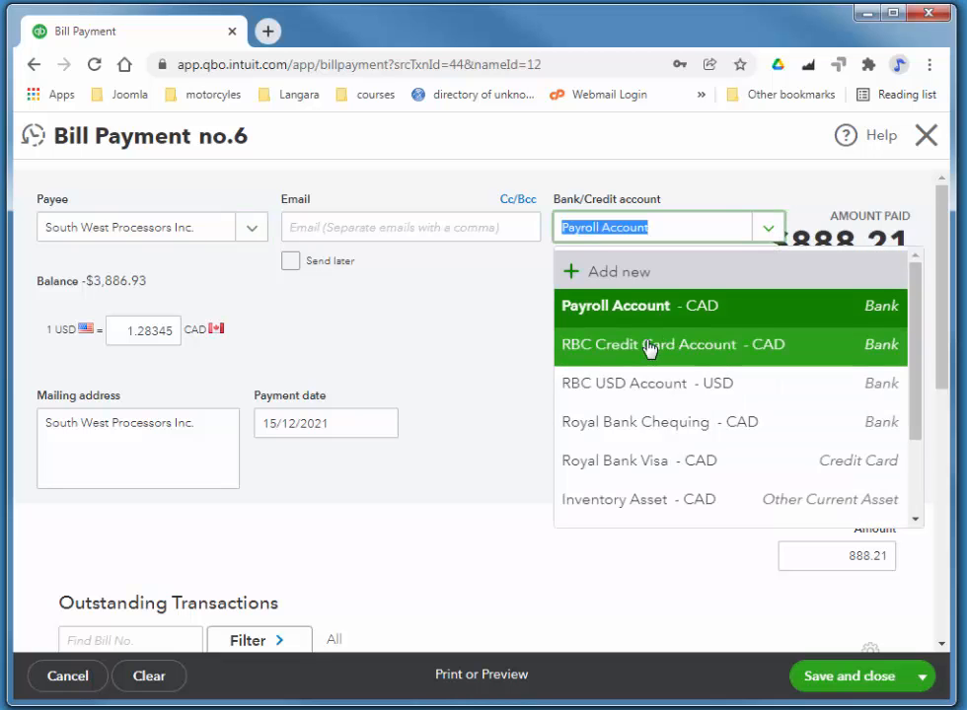
pyautogui.click(648, 345)
pyautogui.click(768, 237)
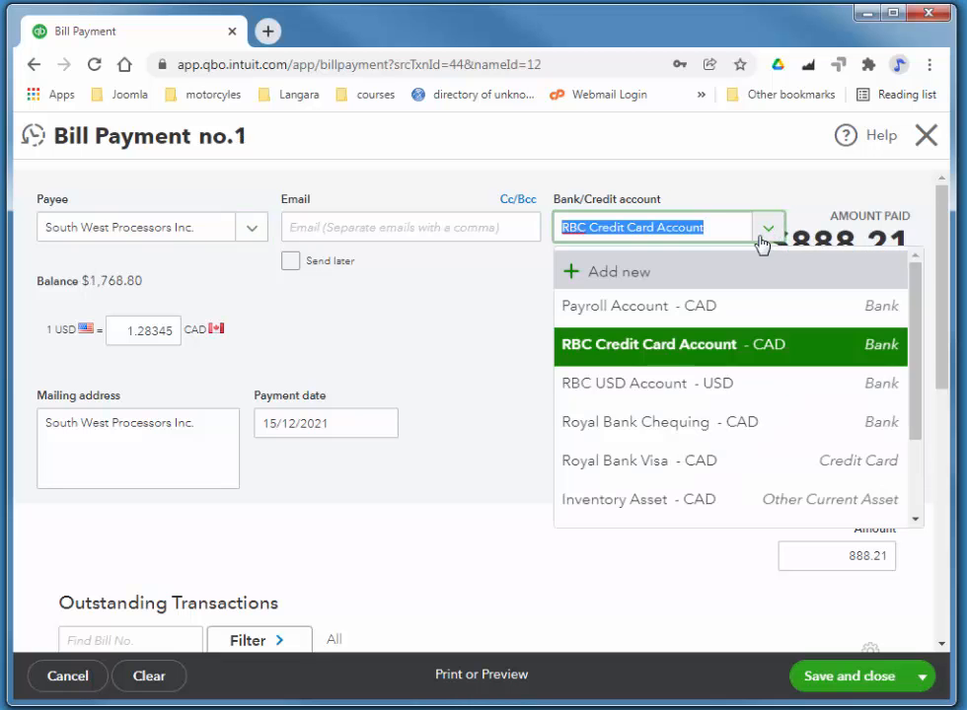
pyautogui.click(660, 384)
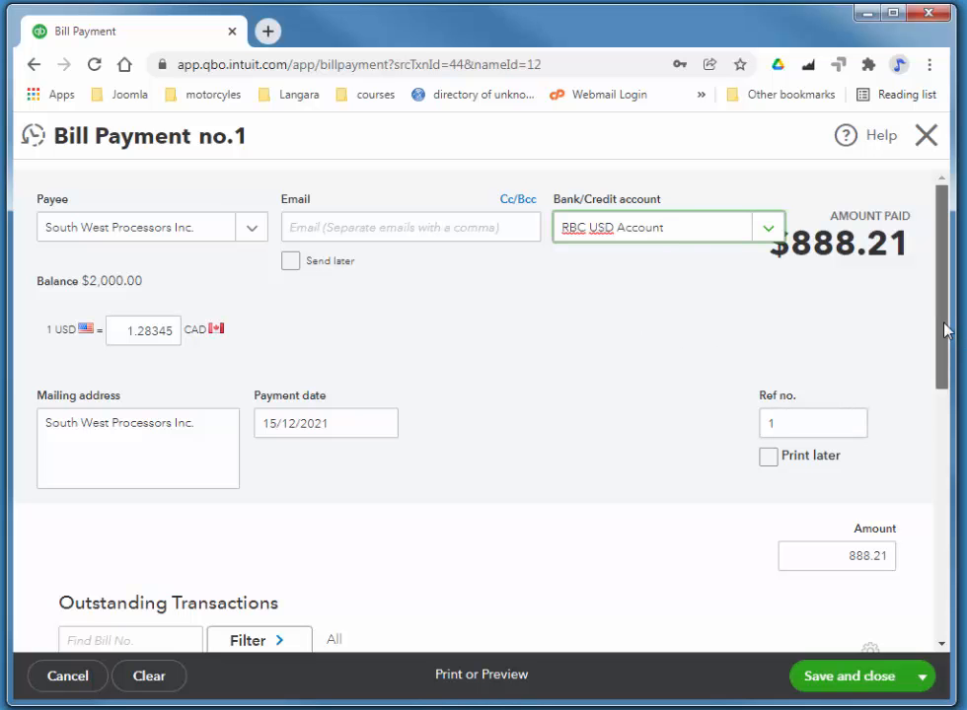
pyautogui.moveTo(944, 330); pyautogui.dragTo(952, 573)
pyautogui.click(861, 677)
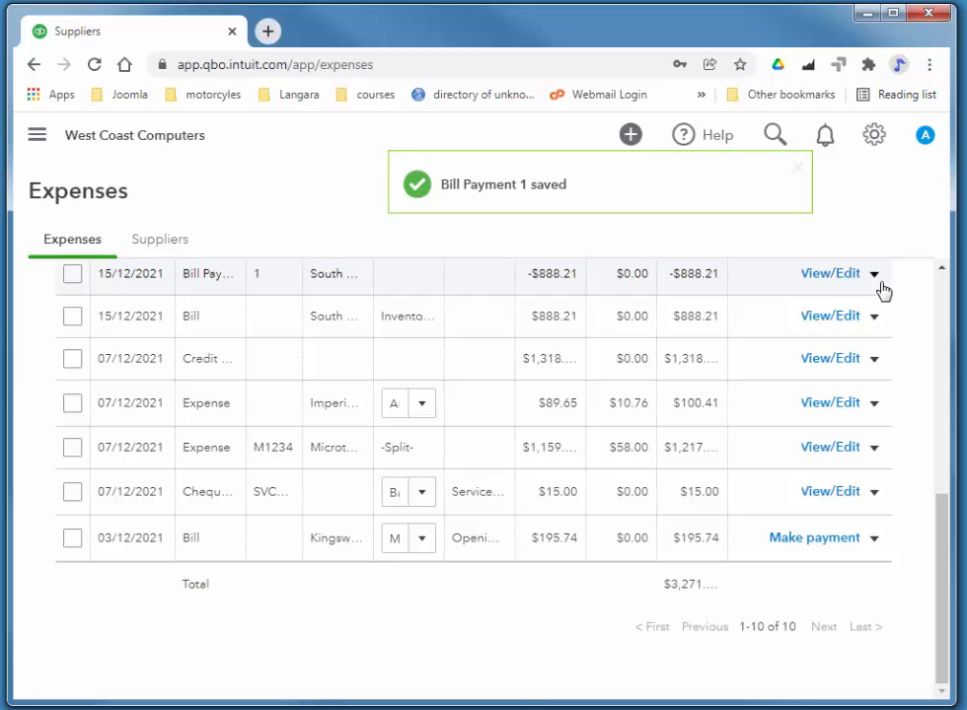
# - Start a new customer from the customer list and enter the customer's full name as the display name
pyautogui.click(38, 141)
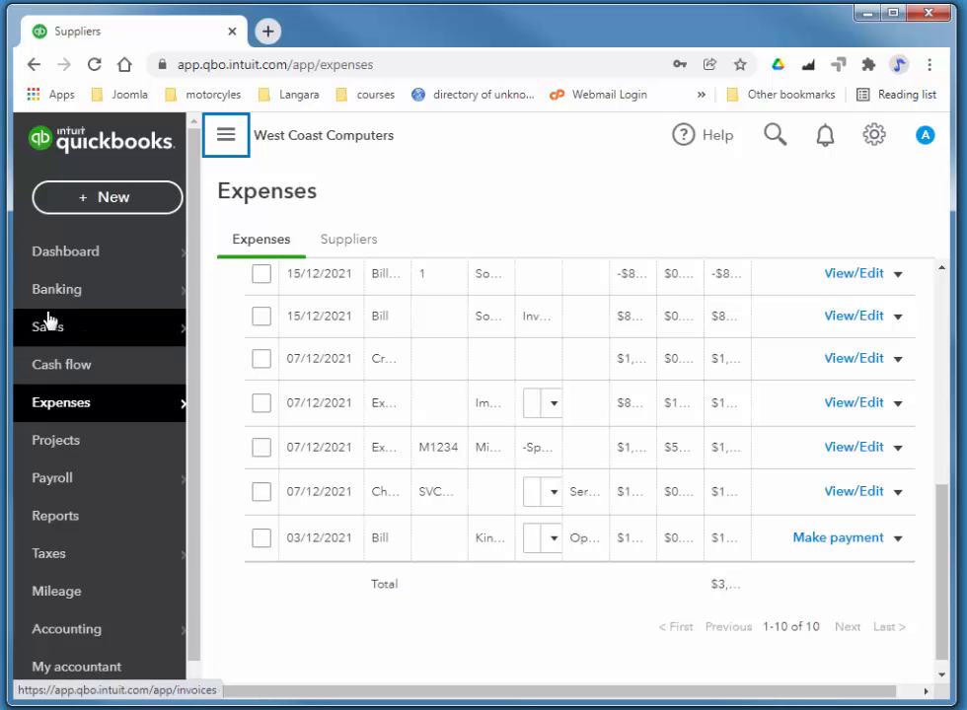
pyautogui.moveTo(65, 326)
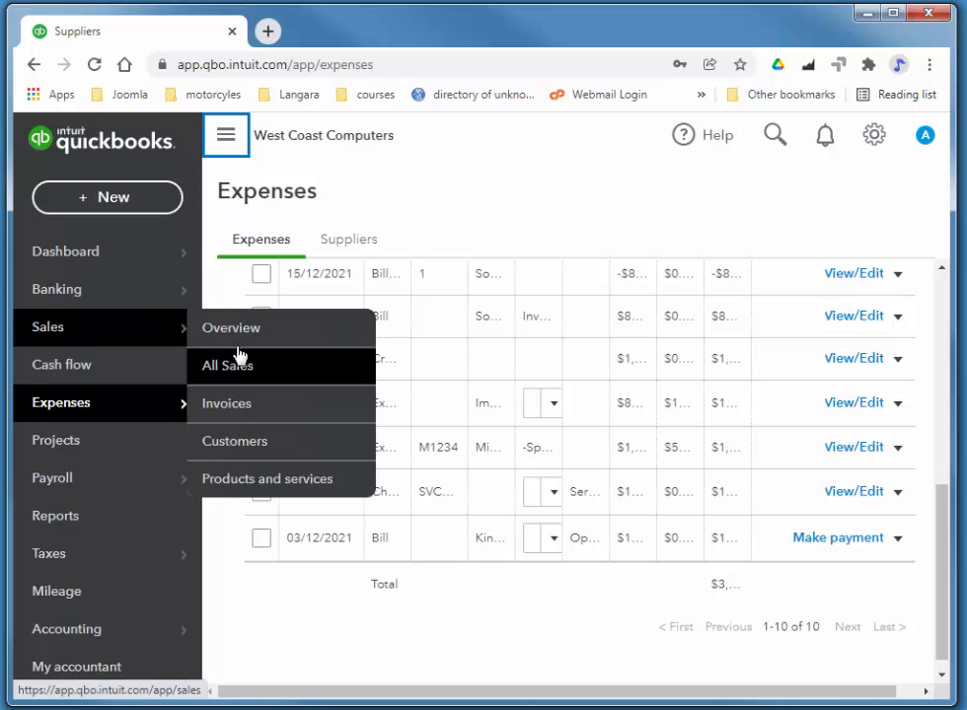
pyautogui.click(291, 444)
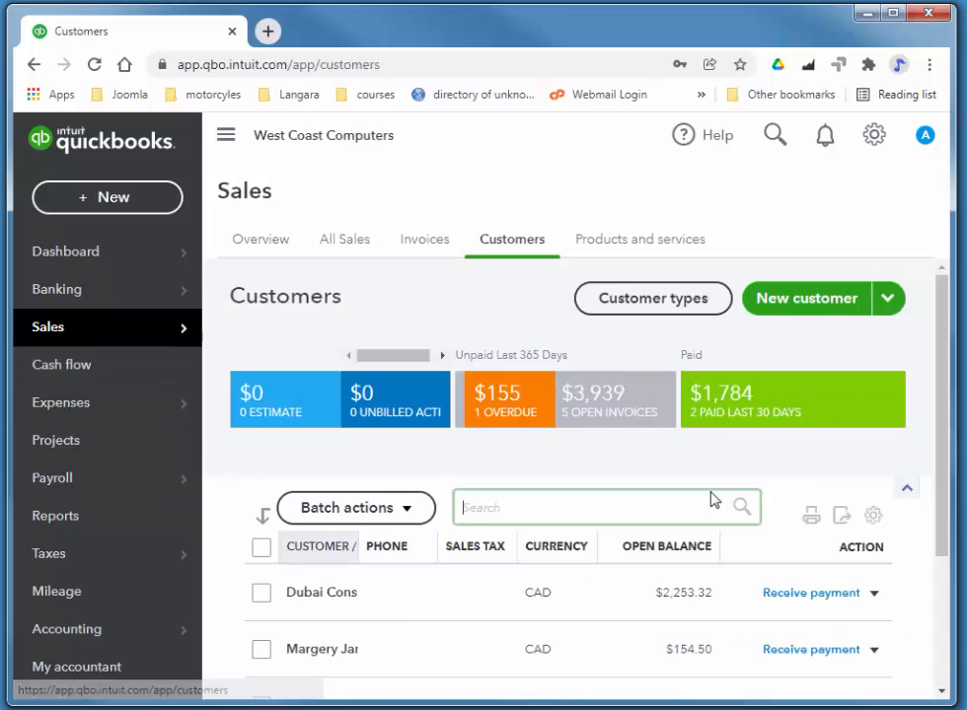
pyautogui.click(827, 302)
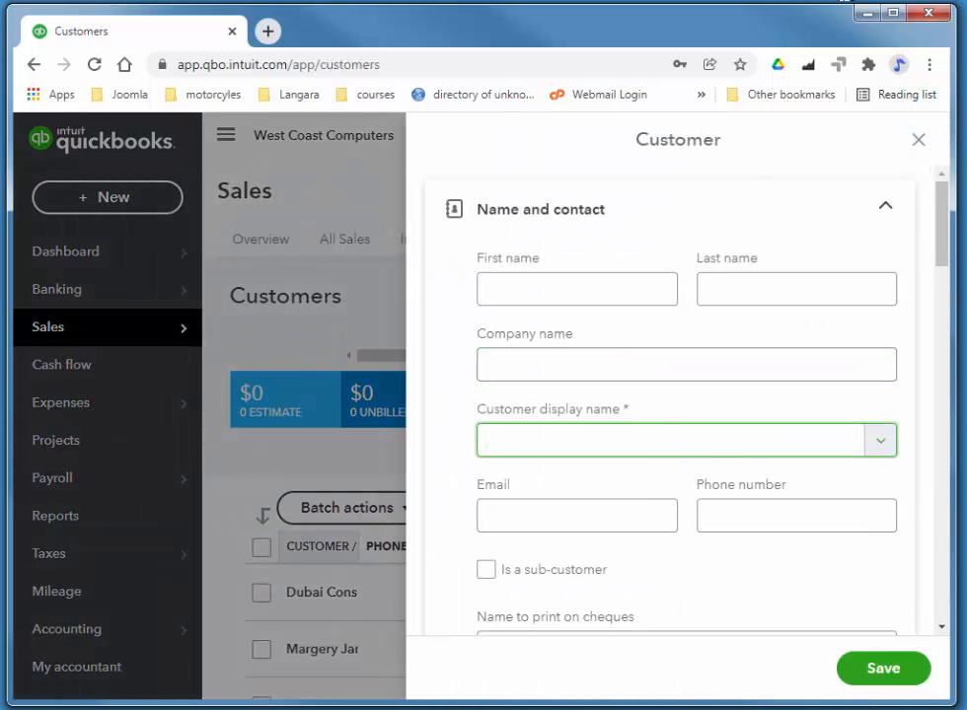
pyautogui.click(624, 447)
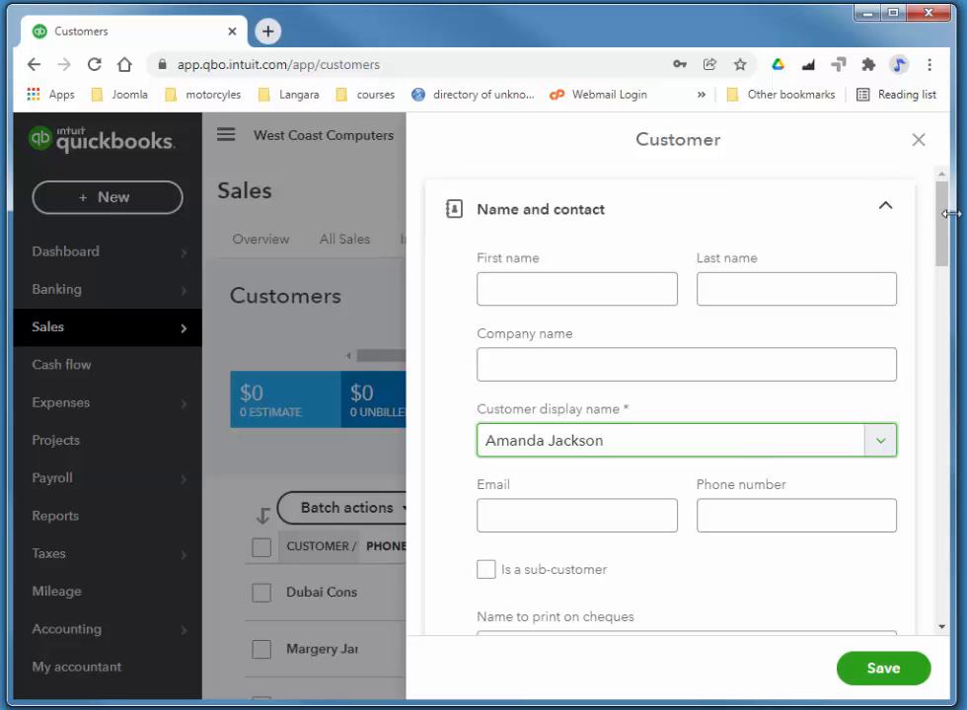
# - Set the new customer's currency to USD United States Dollar and the payment terms to Net 30
pyautogui.moveTo(946, 231); pyautogui.dragTo(966, 494)
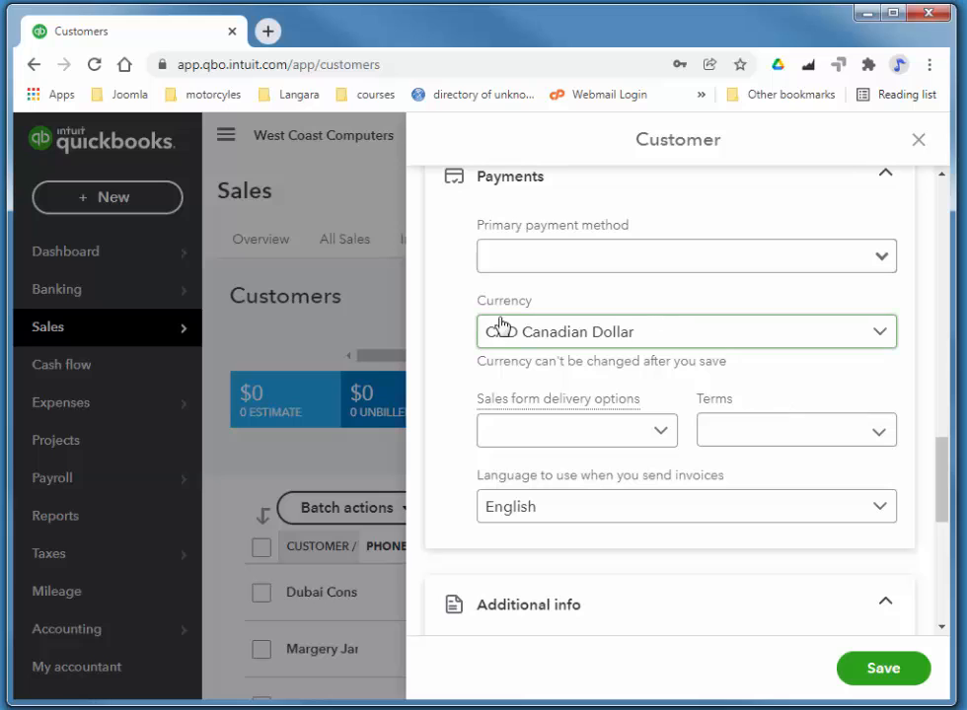
pyautogui.click(882, 334)
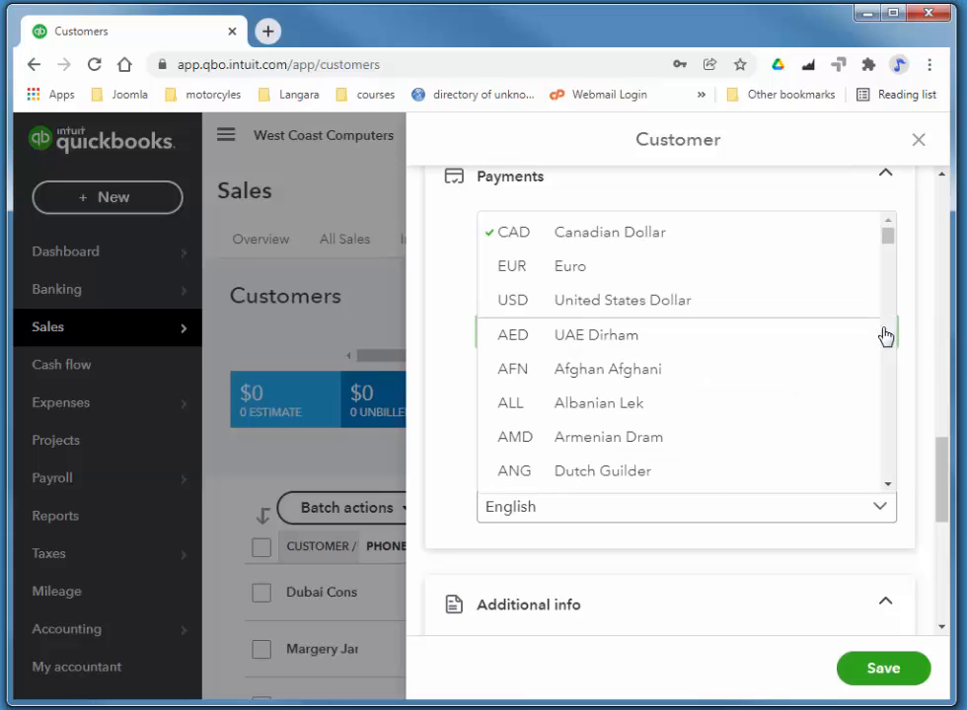
pyautogui.click(624, 300)
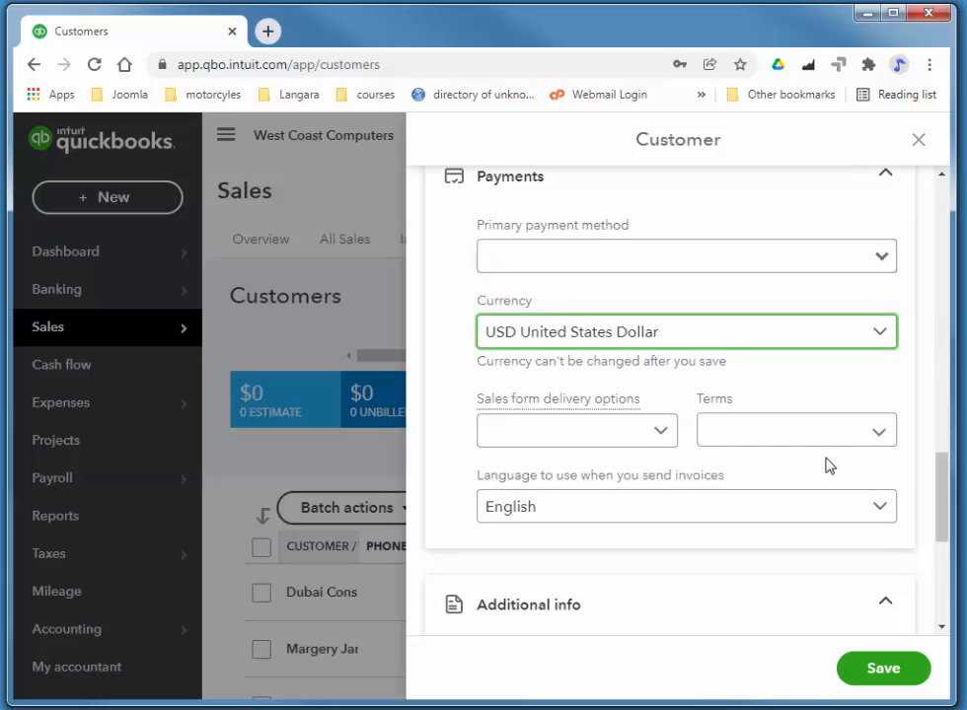
pyautogui.click(876, 434)
pyautogui.click(758, 558)
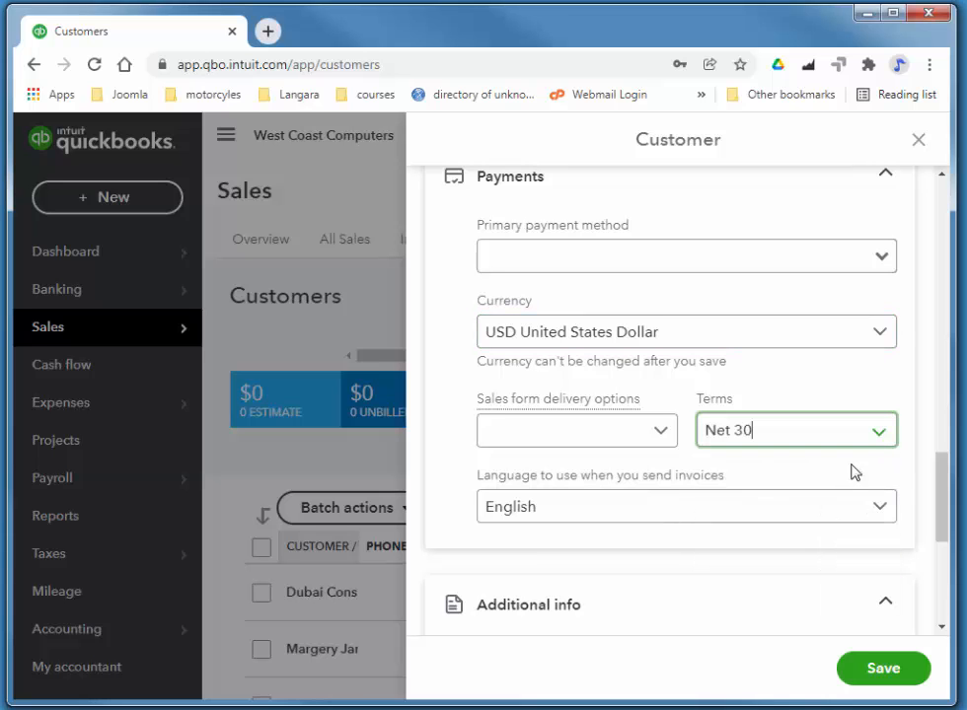
# - Assign Exempt (0%) as the new customer's default tax code and save the customer
pyautogui.moveTo(937, 513); pyautogui.dragTo(931, 579)
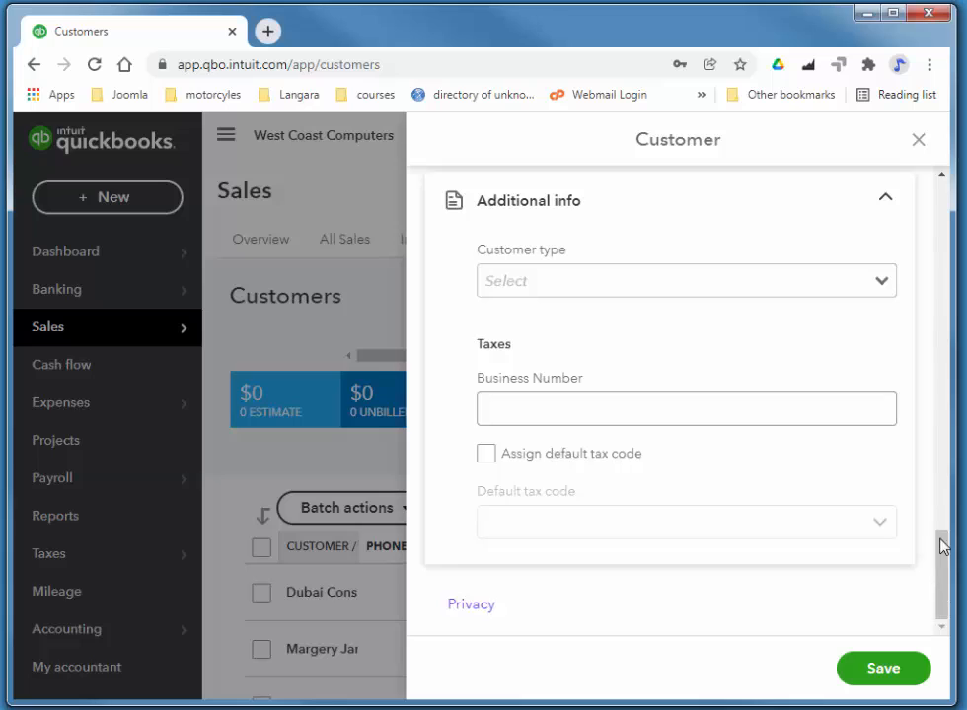
pyautogui.click(485, 456)
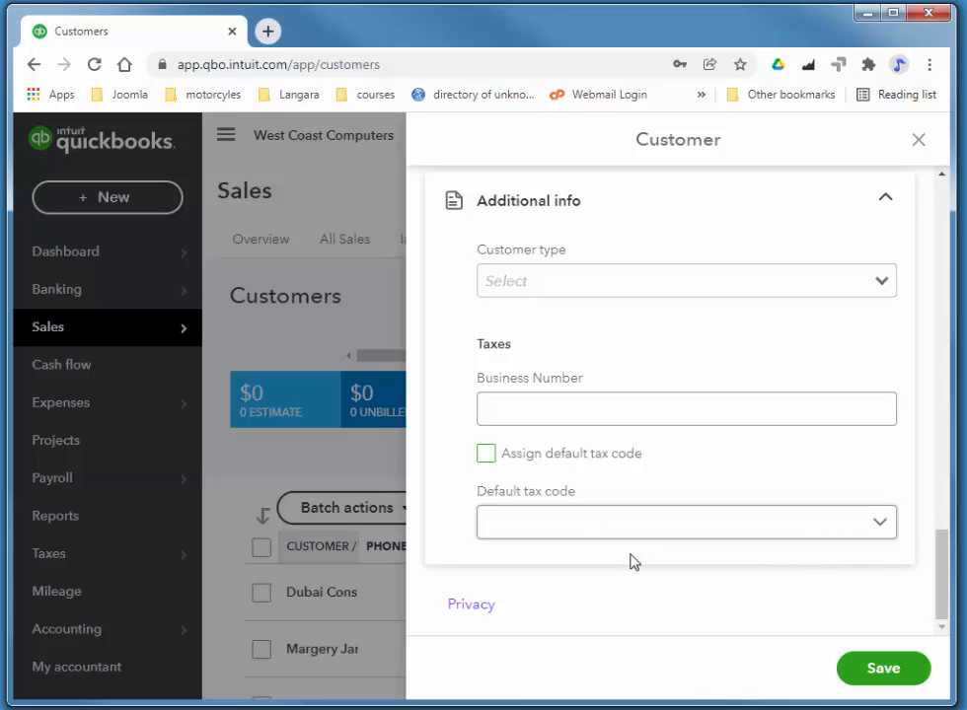
pyautogui.click(879, 524)
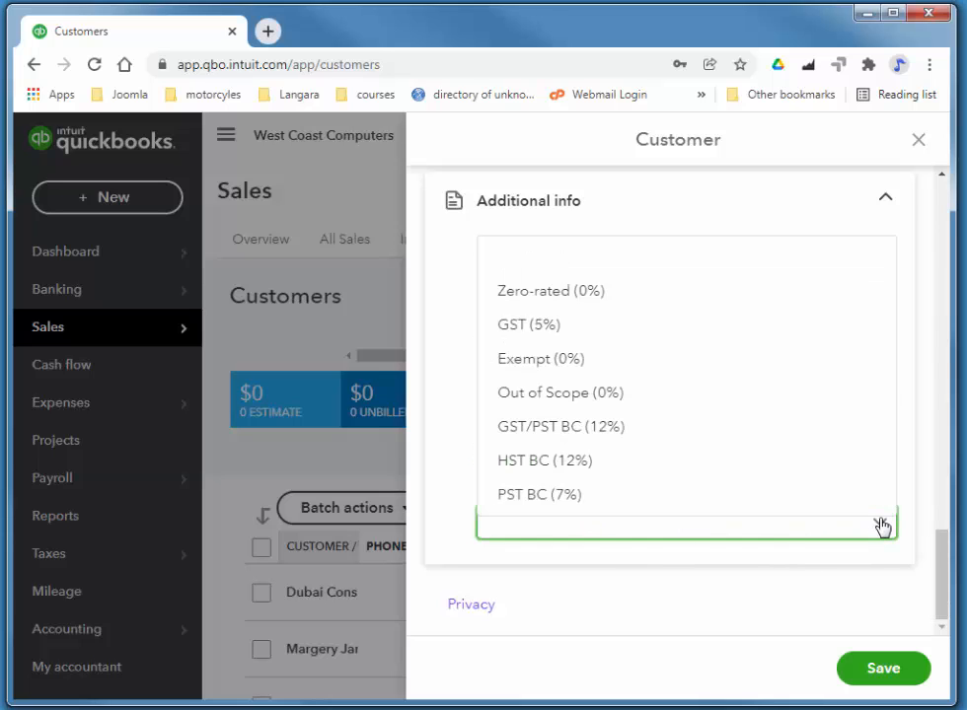
pyautogui.click(533, 359)
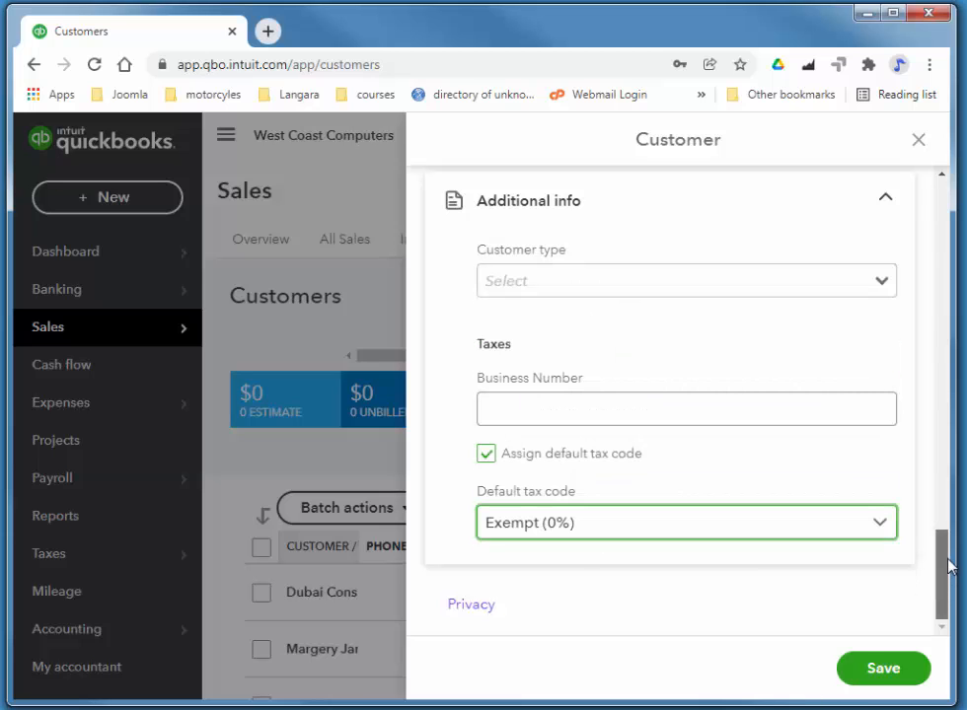
pyautogui.moveTo(948, 565); pyautogui.dragTo(942, 611)
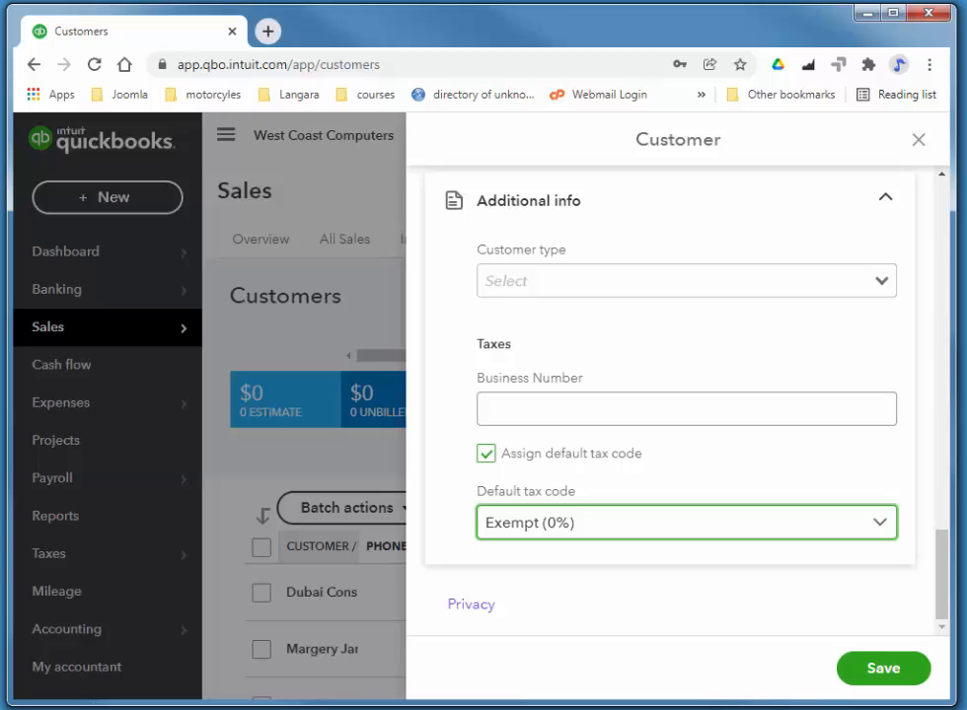
pyautogui.click(881, 668)
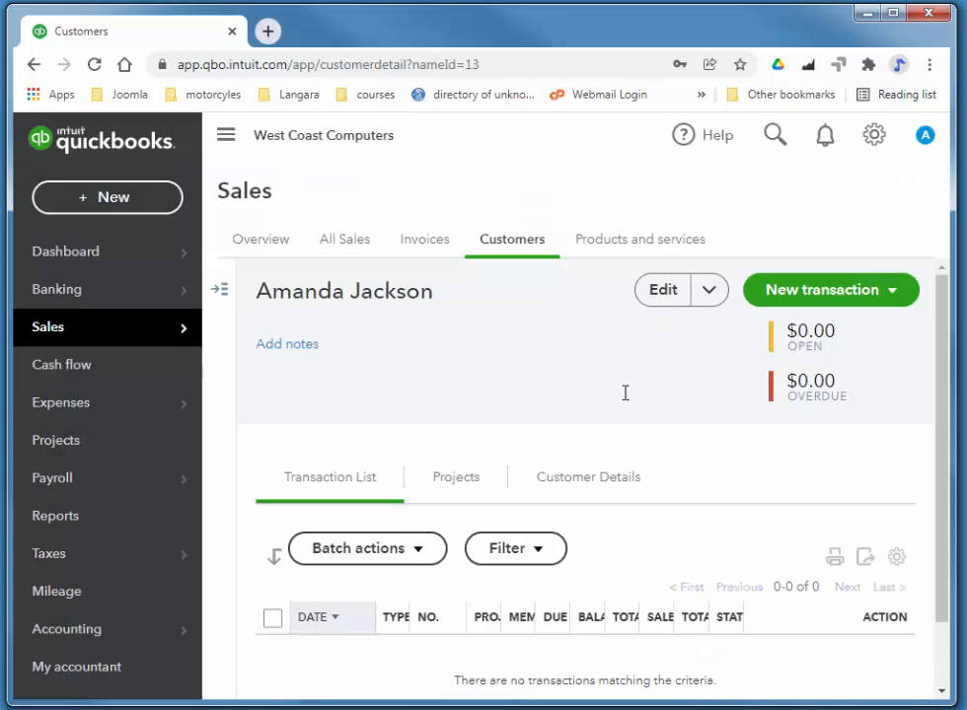
# - Open the list of sales invoices
pyautogui.moveTo(71, 338)
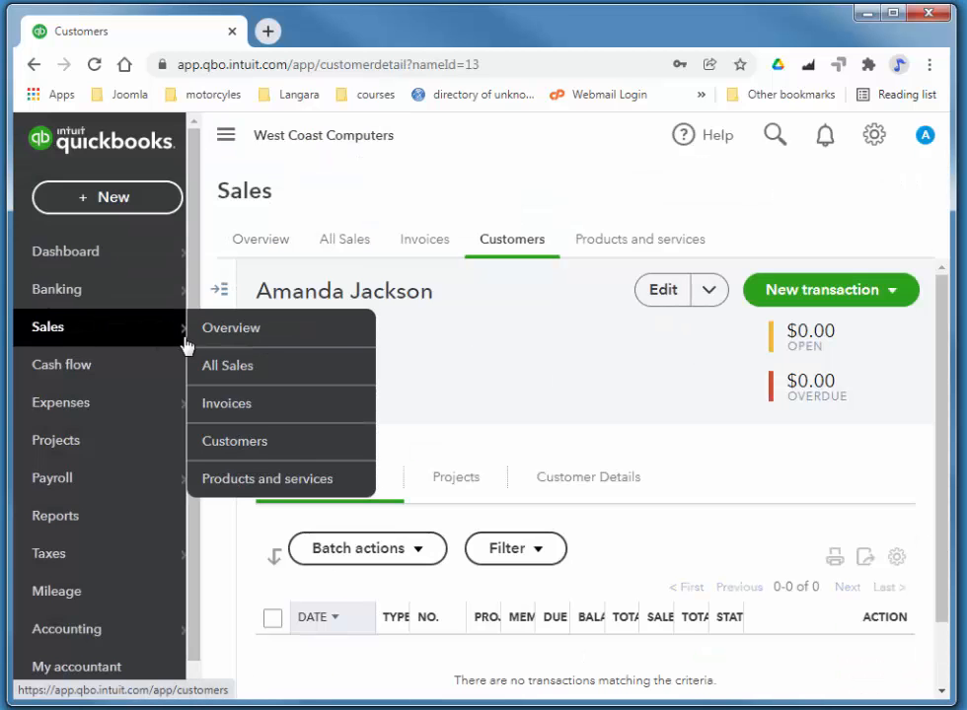
pyautogui.click(207, 409)
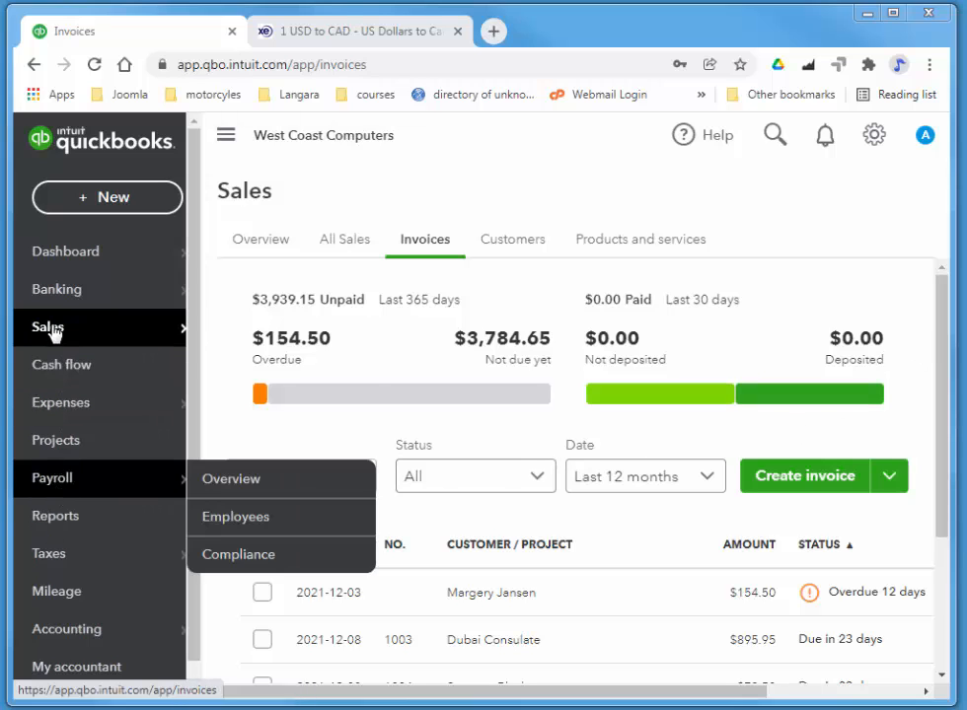
pyautogui.moveTo(54, 332)
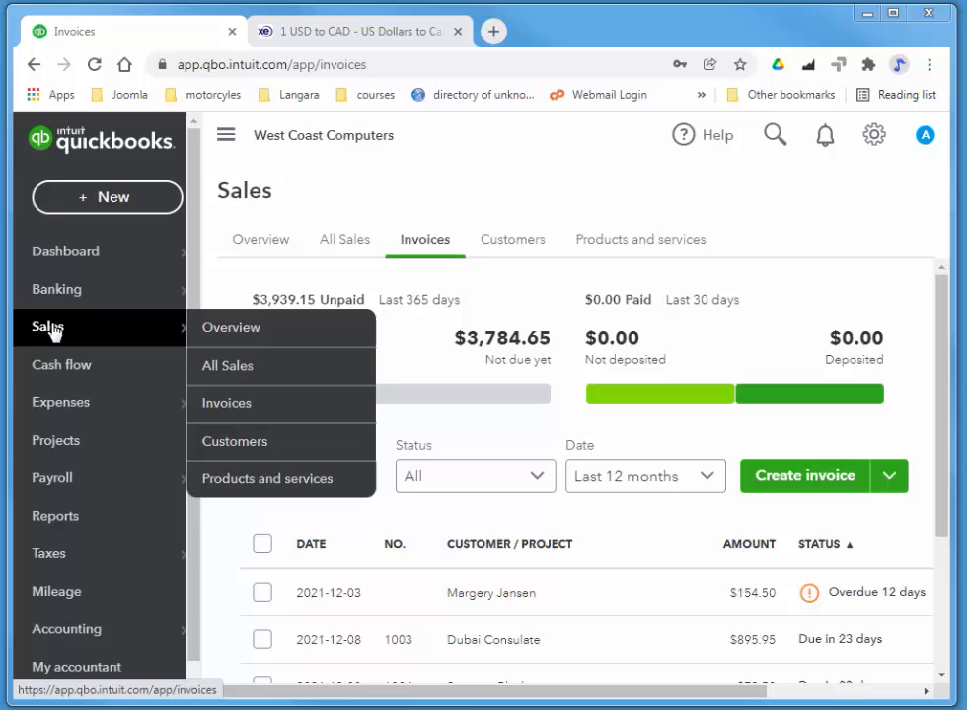
# - Create a new invoice for the USD customer and date it 13/12/2021
pyautogui.click(226, 404)
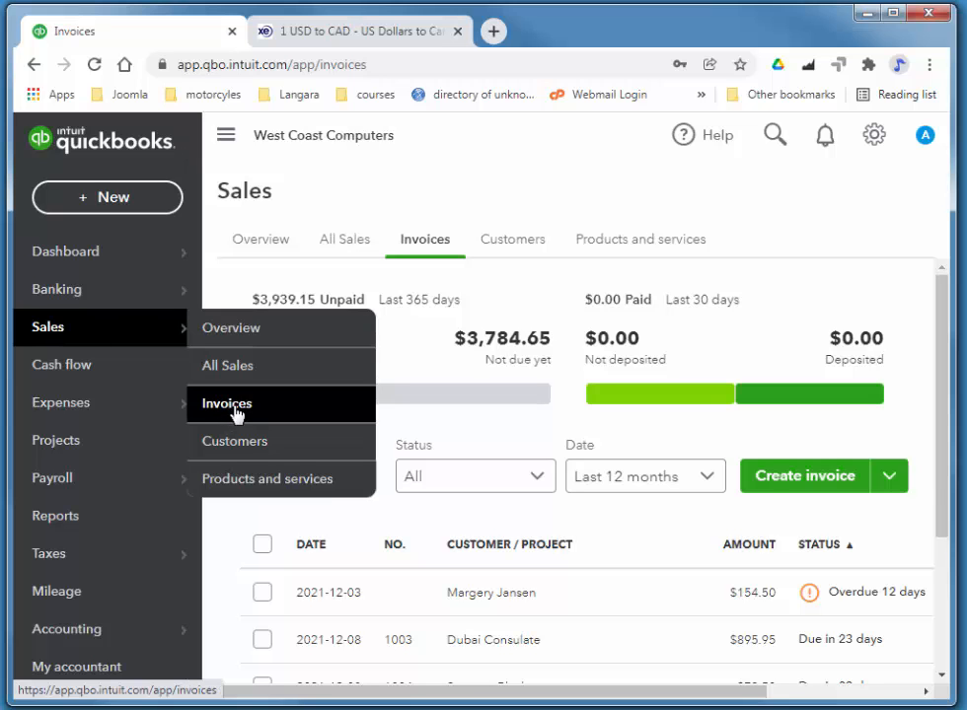
pyautogui.click(808, 480)
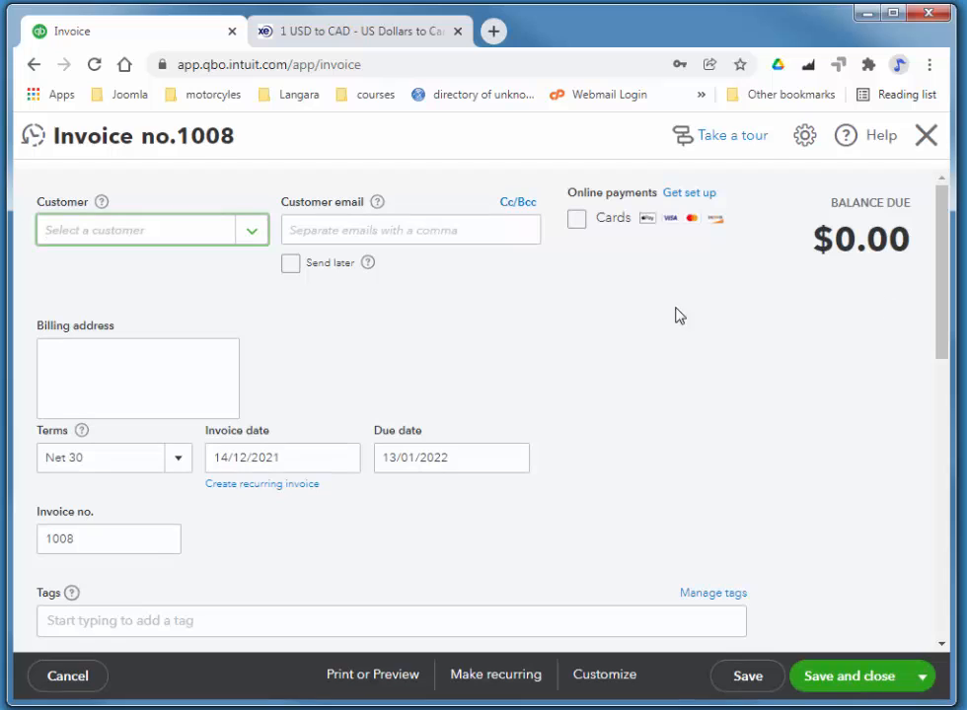
pyautogui.click(250, 235)
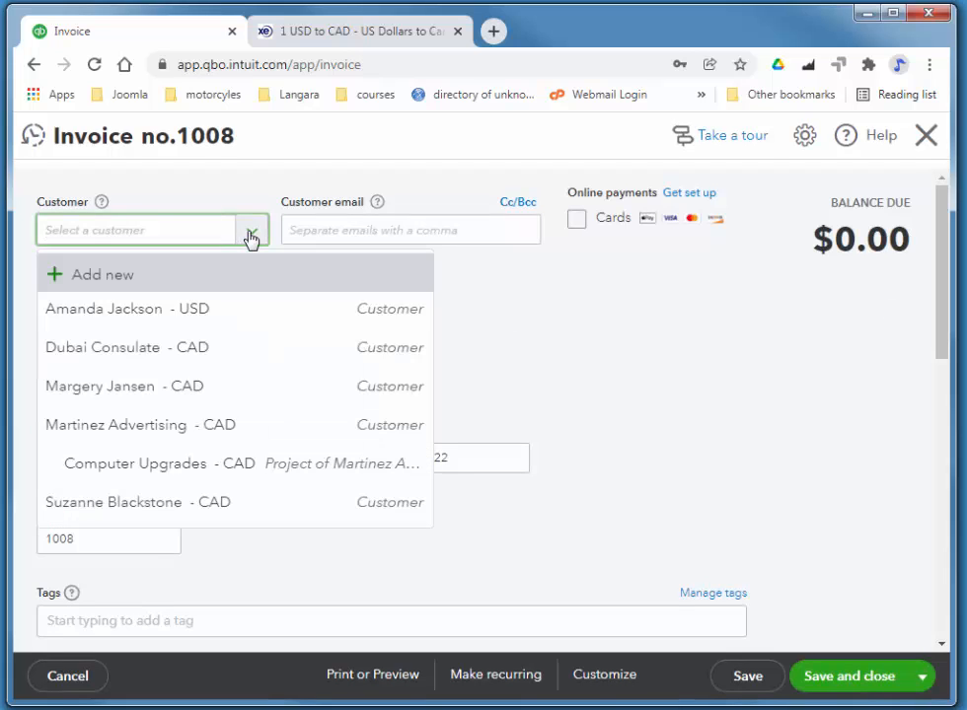
pyautogui.click(147, 310)
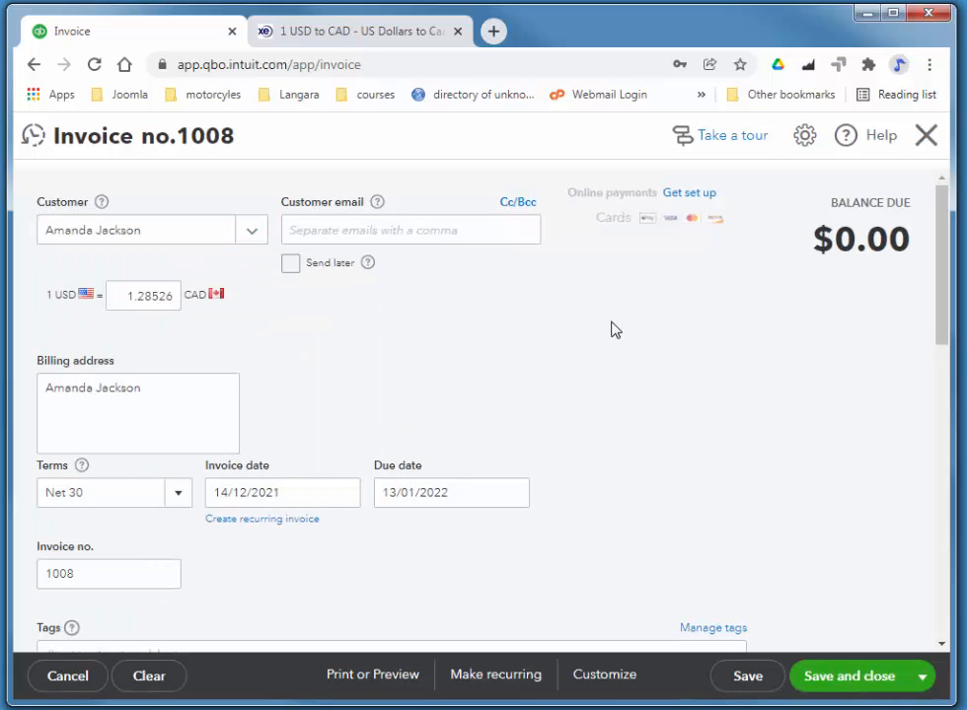
pyautogui.click(344, 493)
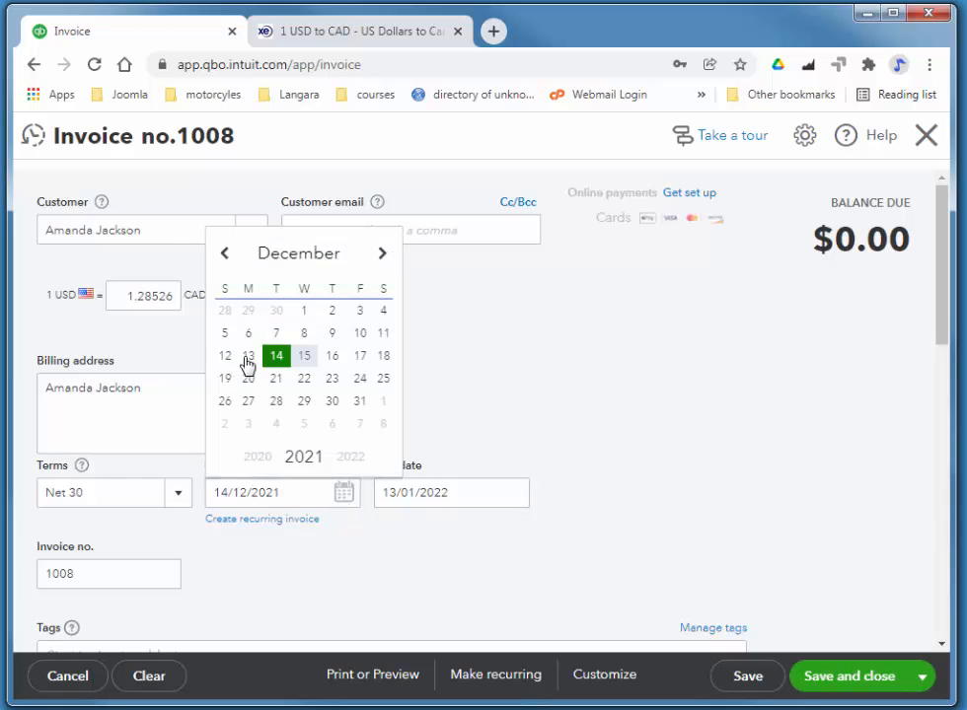
pyautogui.click(247, 357)
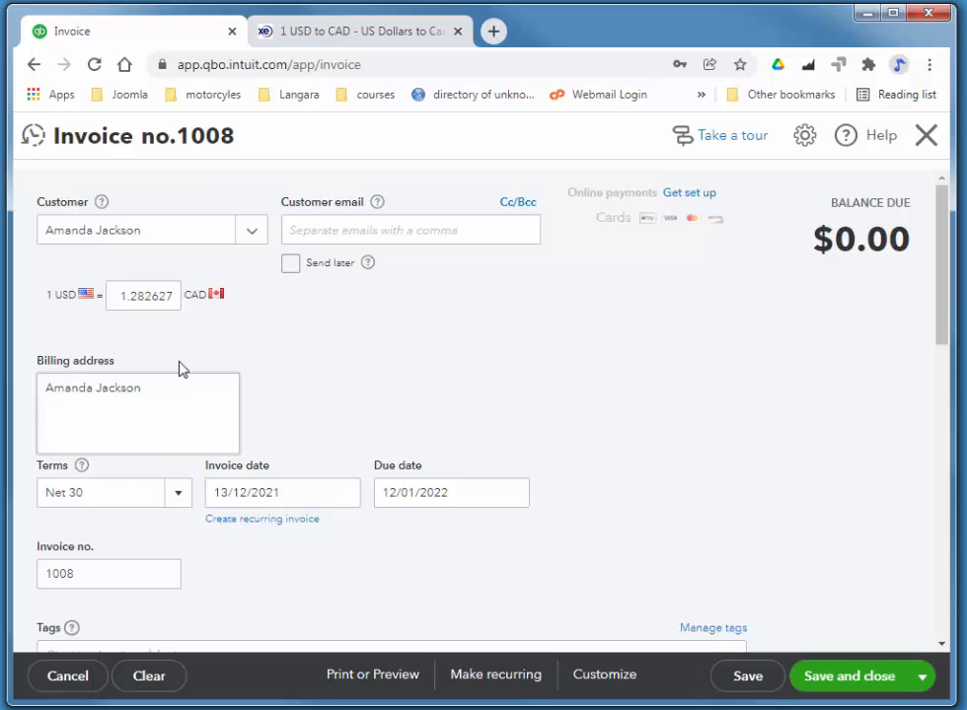
# - Set the invoice's USD to CAD exchange rate to 1.27 and use it for all new USD transactions on 13 Dec 2021
pyautogui.moveTo(113, 296); pyautogui.dragTo(166, 295)
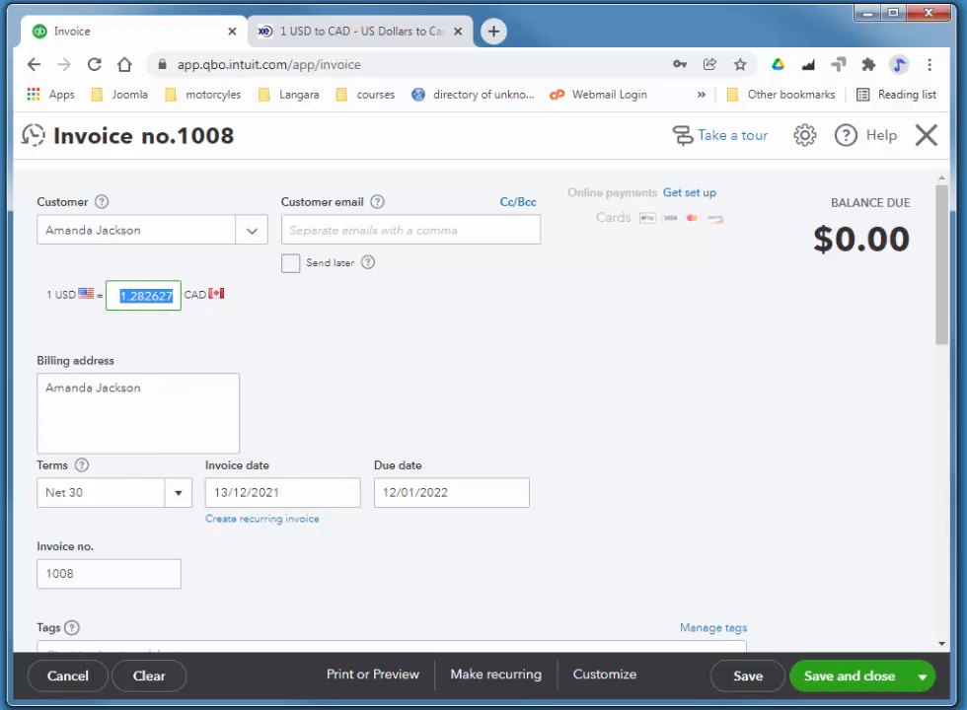
pyautogui.write('1')
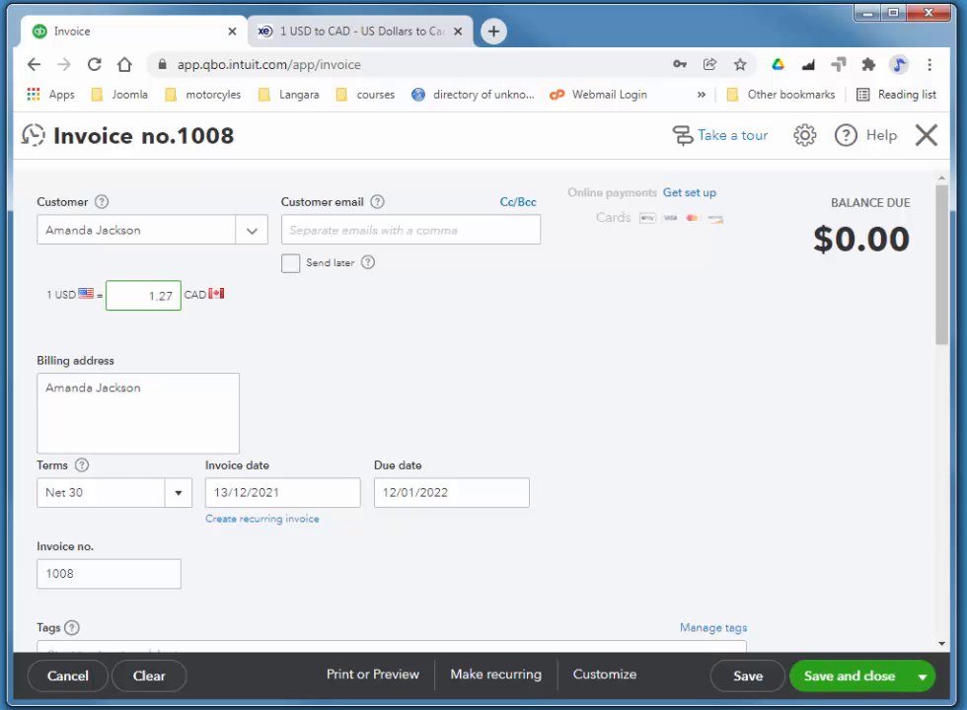
pyautogui.press('Tab')
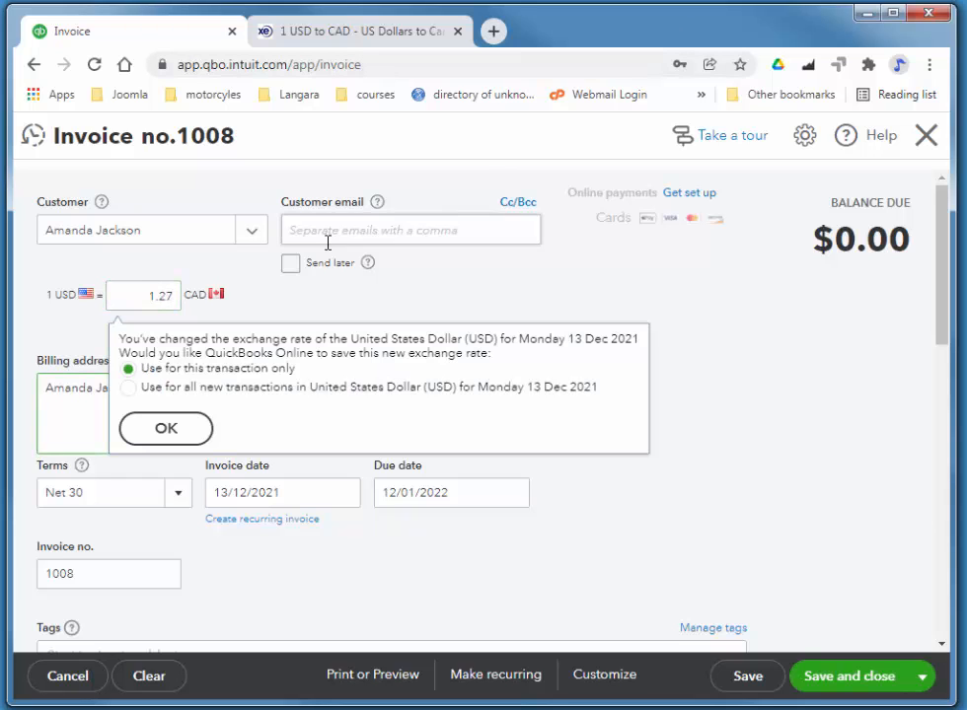
pyautogui.click(129, 388)
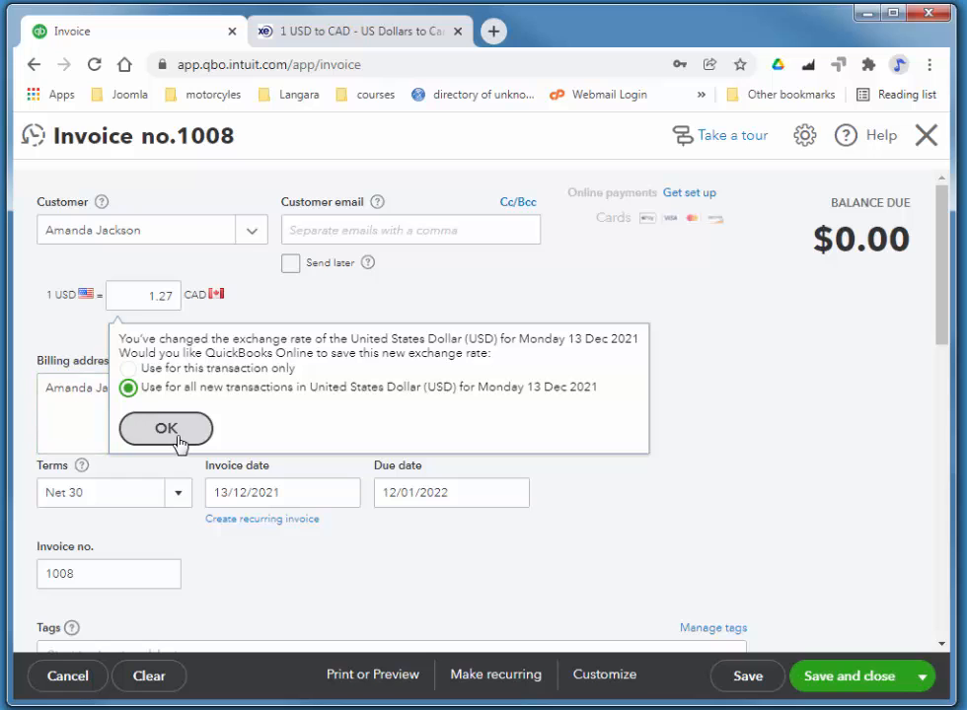
pyautogui.click(150, 434)
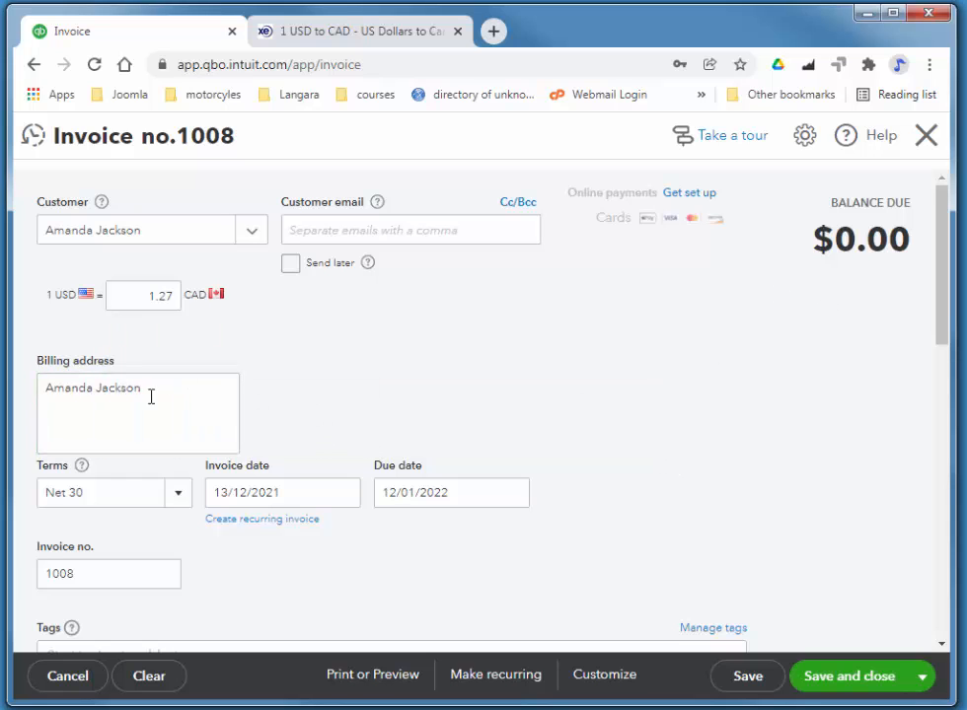
# - Add the Acer Laptop product to the first invoice line and save the invoice
pyautogui.scroll(-1, 944, 348)
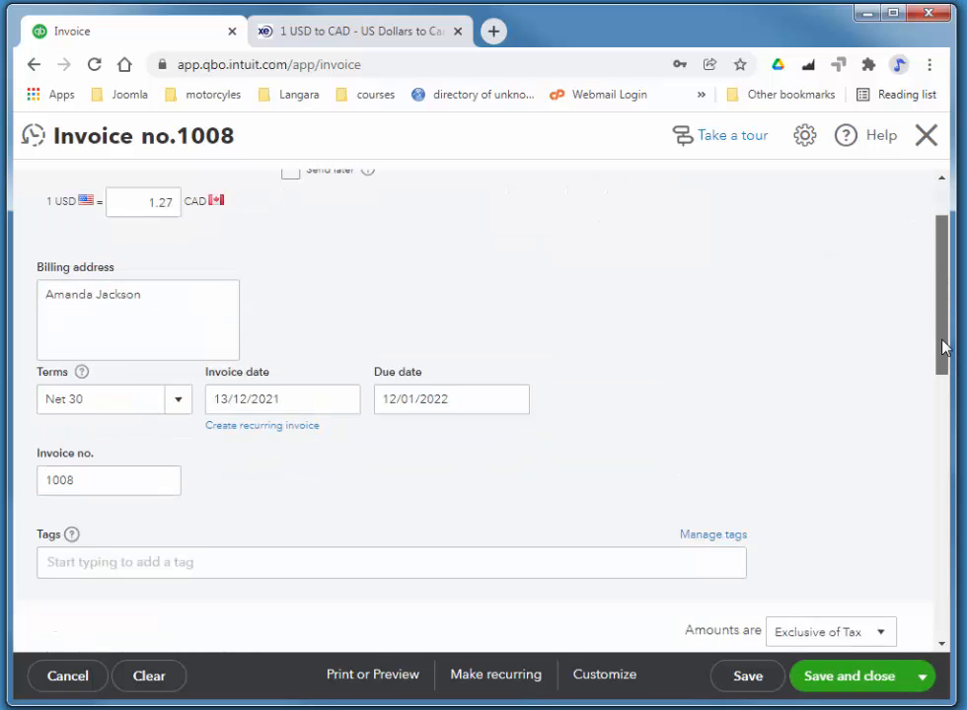
pyautogui.scroll(-4, 944, 347)
pyautogui.click(273, 345)
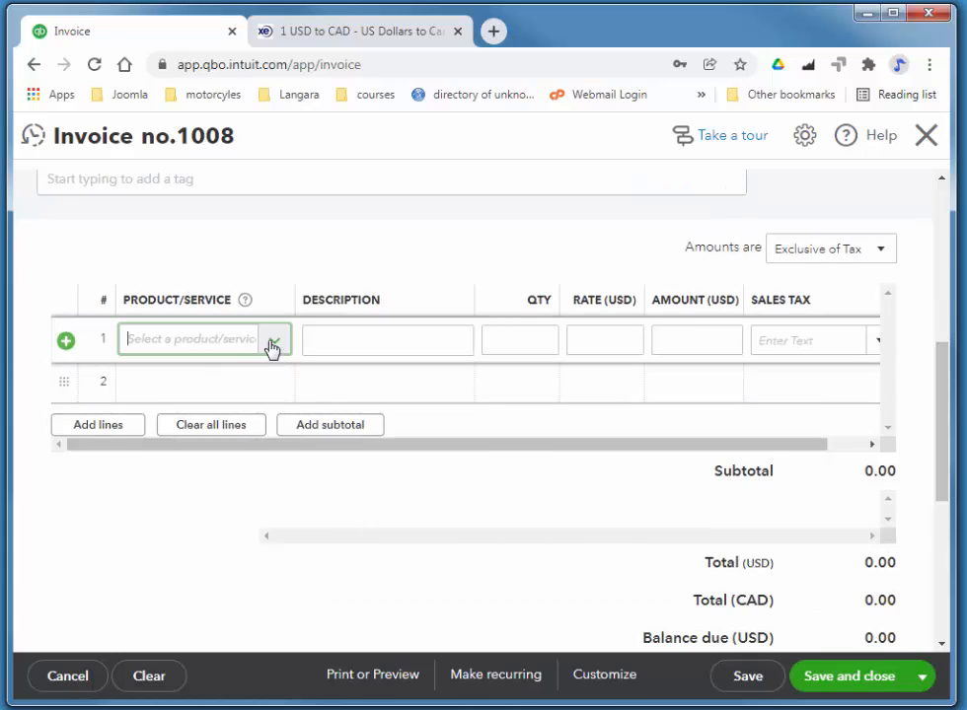
pyautogui.click(201, 428)
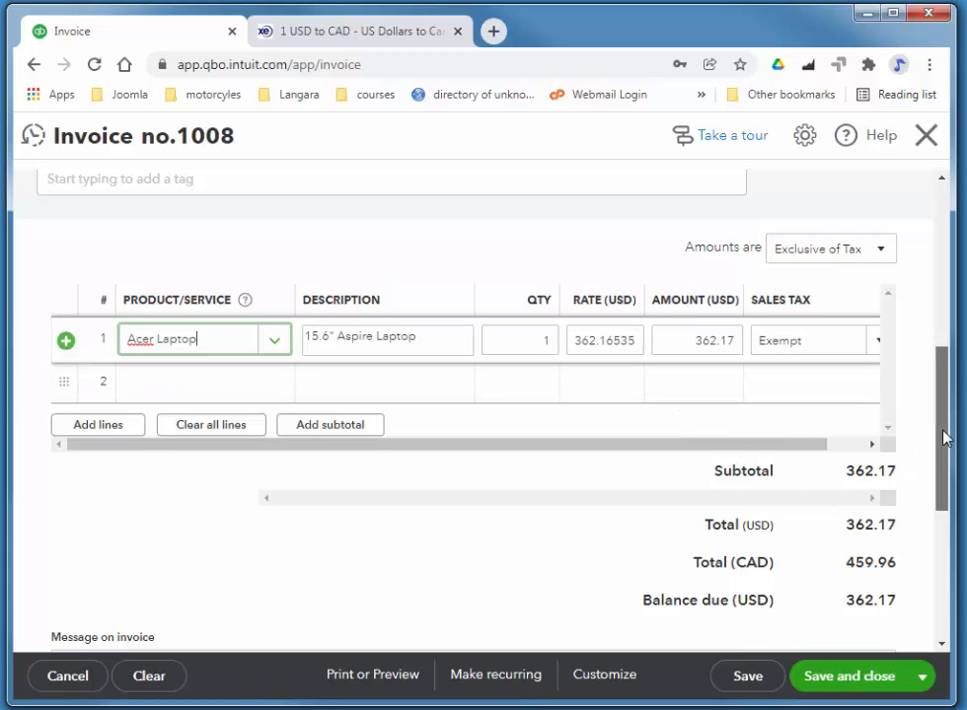
pyautogui.moveTo(944, 436); pyautogui.dragTo(936, 325)
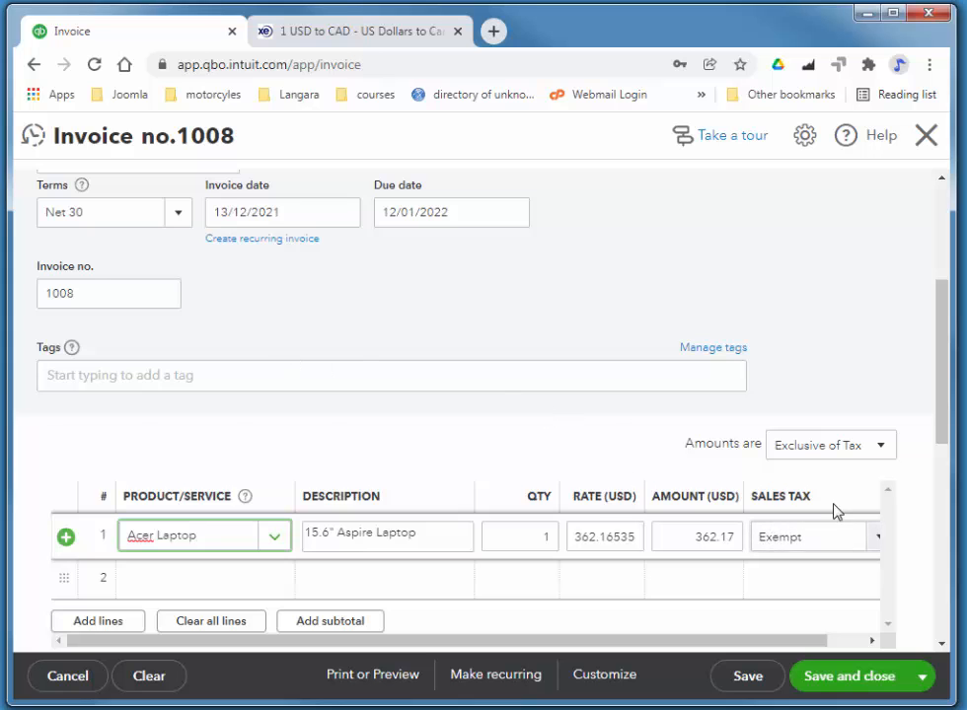
pyautogui.moveTo(939, 390); pyautogui.dragTo(938, 469)
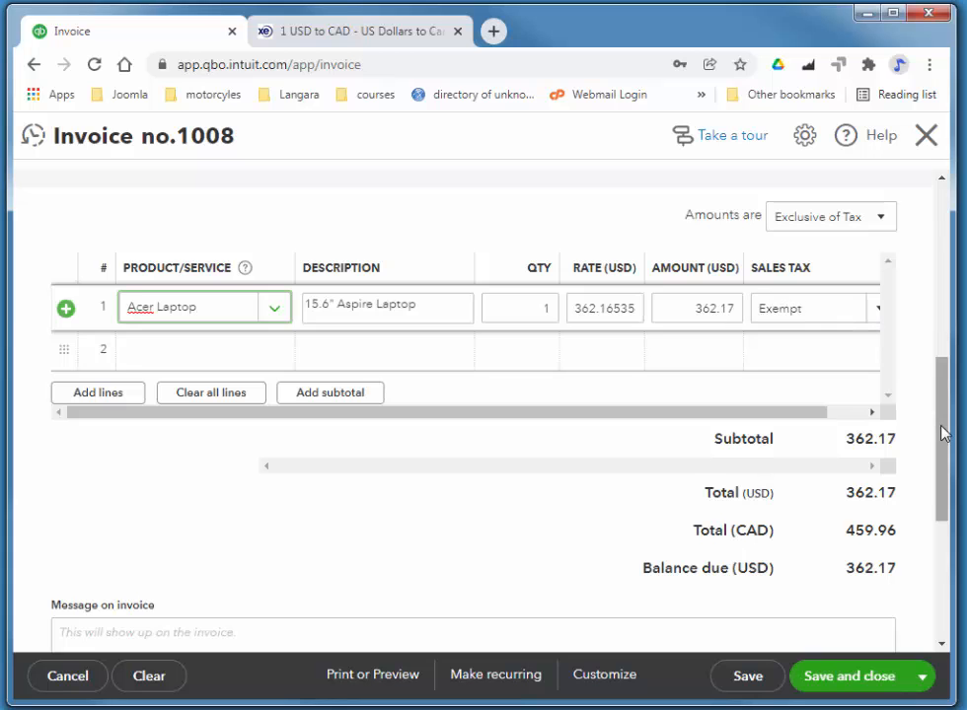
pyautogui.moveTo(944, 430); pyautogui.dragTo(959, 579)
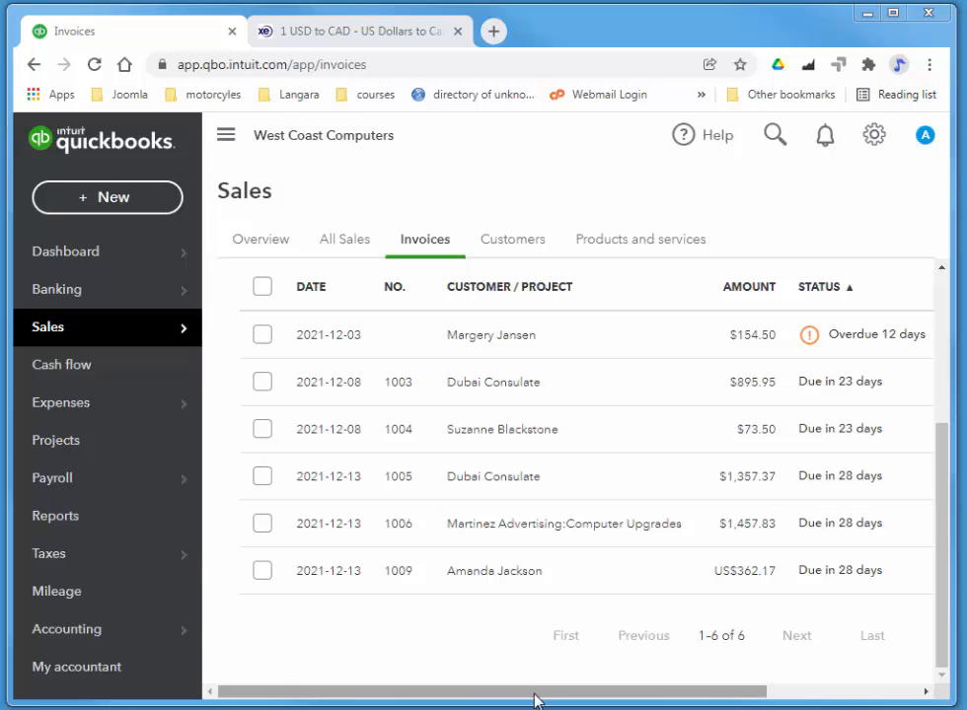
# - Start receiving a payment for the USD customer's invoice and set the payment date to 14/12/2021
pyautogui.moveTo(535, 698); pyautogui.dragTo(713, 701)
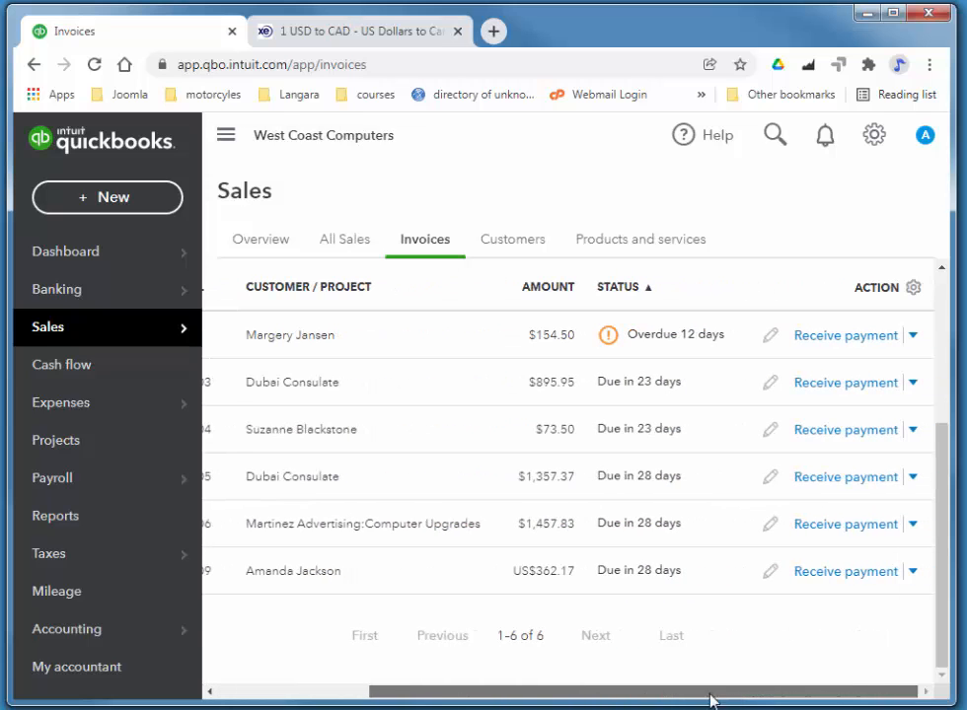
pyautogui.click(871, 578)
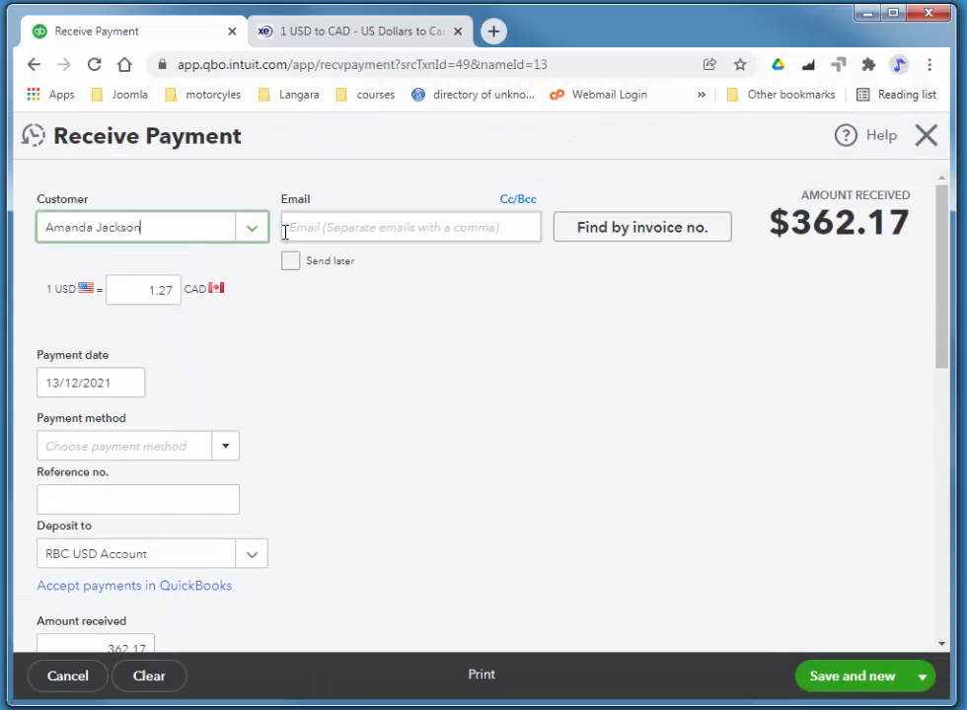
pyautogui.click(131, 385)
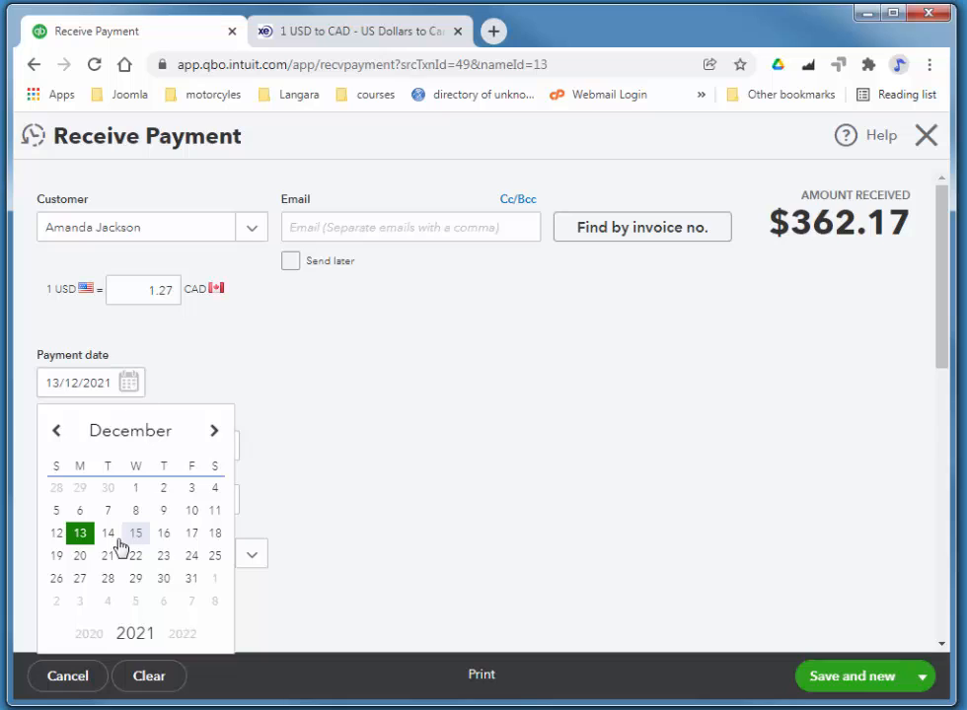
pyautogui.click(111, 532)
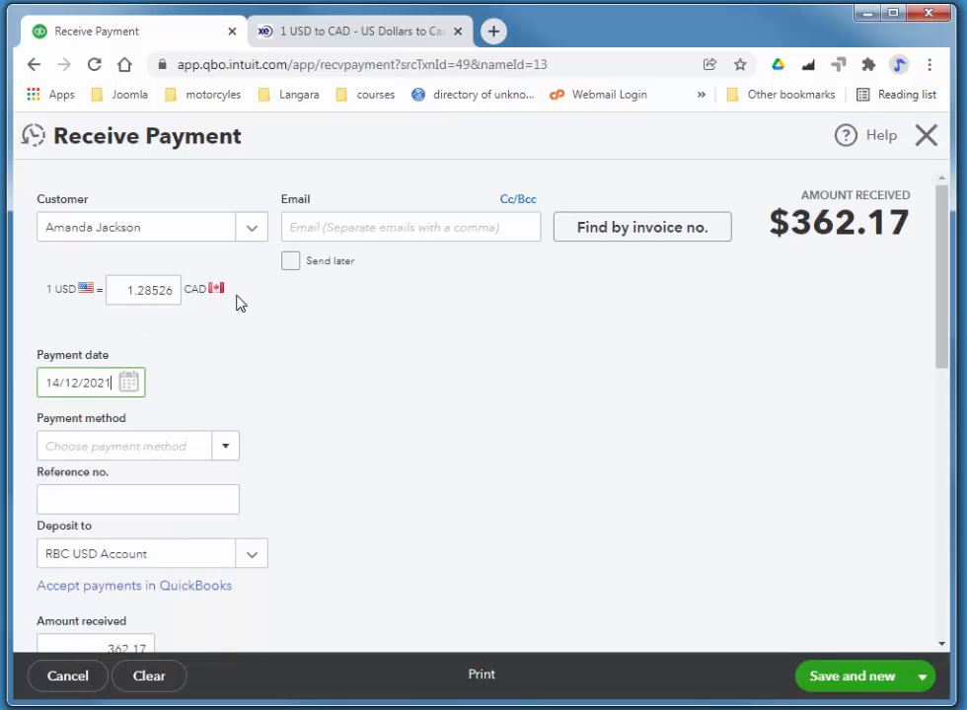
# - Set the payment method to Cheque with reference number 689, and save and close the payment
pyautogui.click(223, 449)
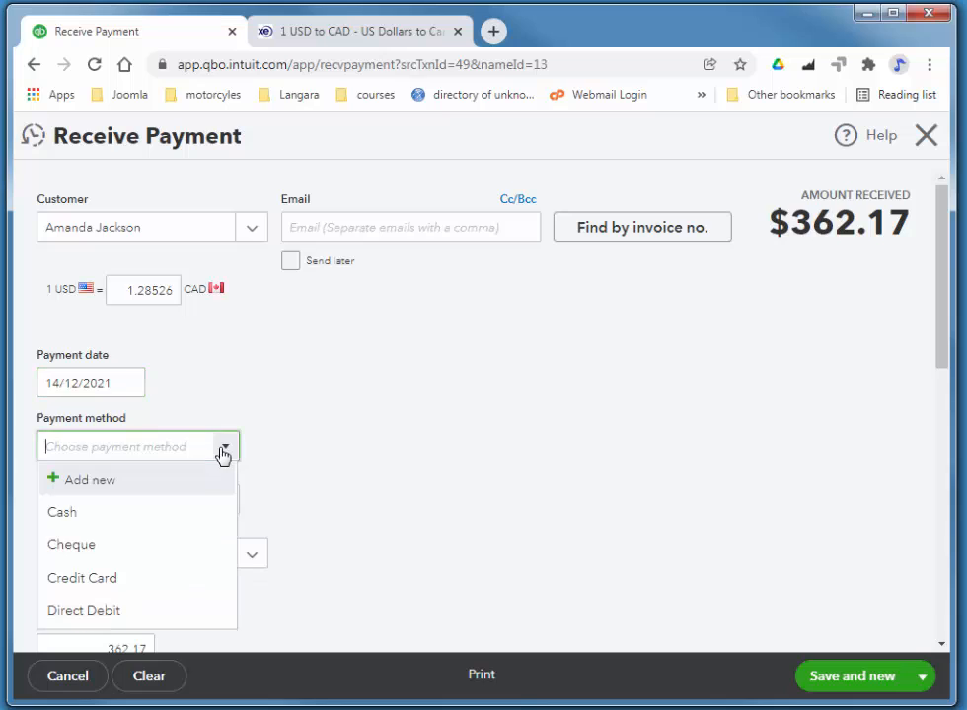
pyautogui.click(110, 551)
pyautogui.click(168, 508)
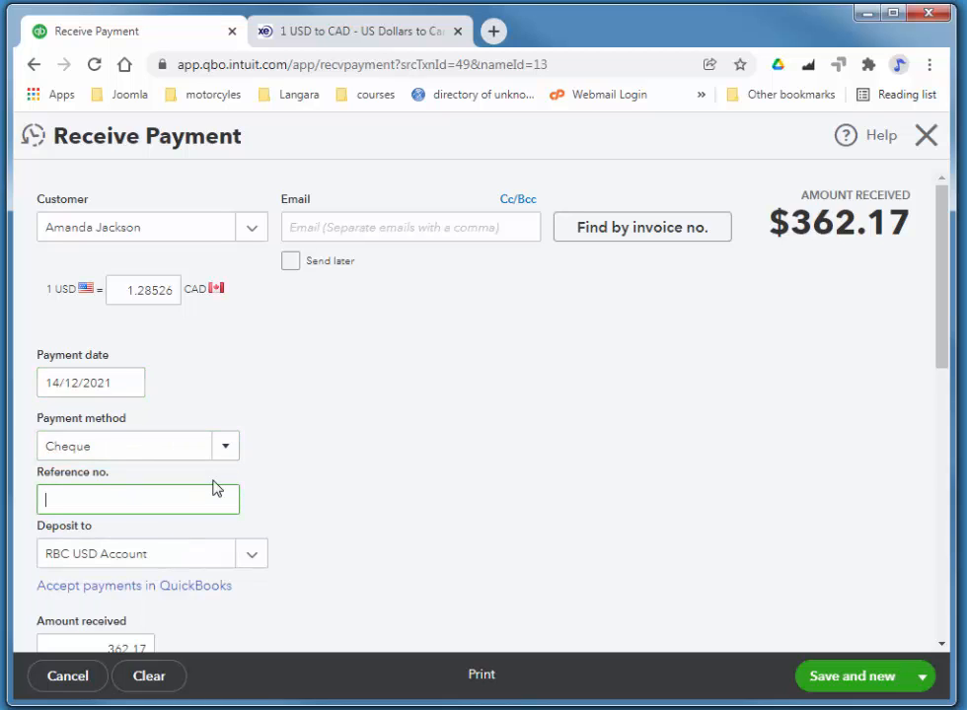
pyautogui.write('689')
pyautogui.click(148, 555)
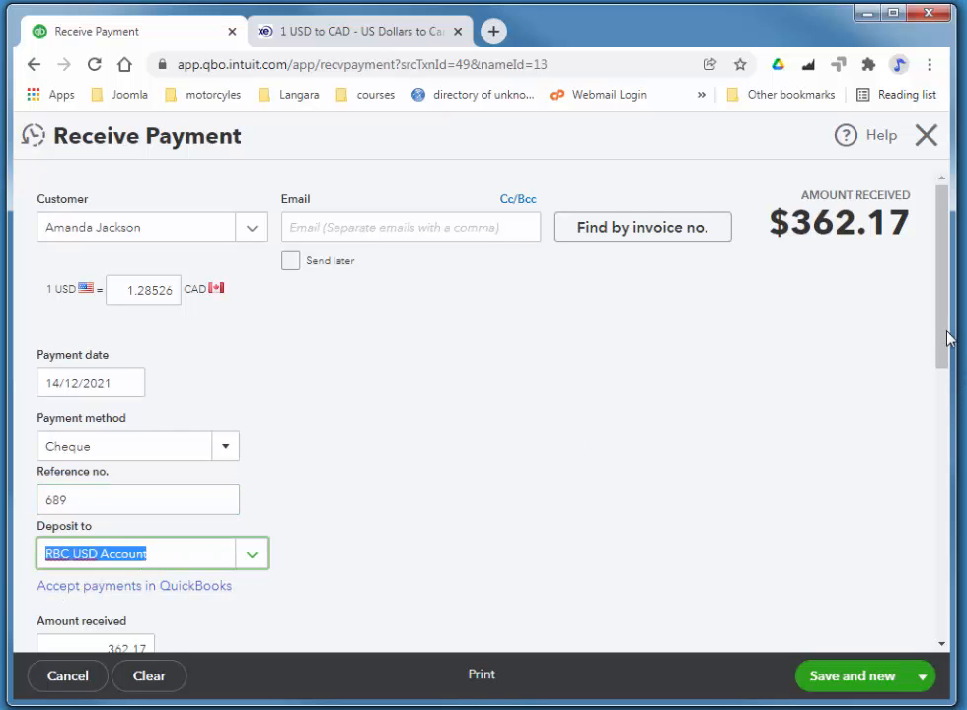
pyautogui.moveTo(945, 339); pyautogui.dragTo(964, 546)
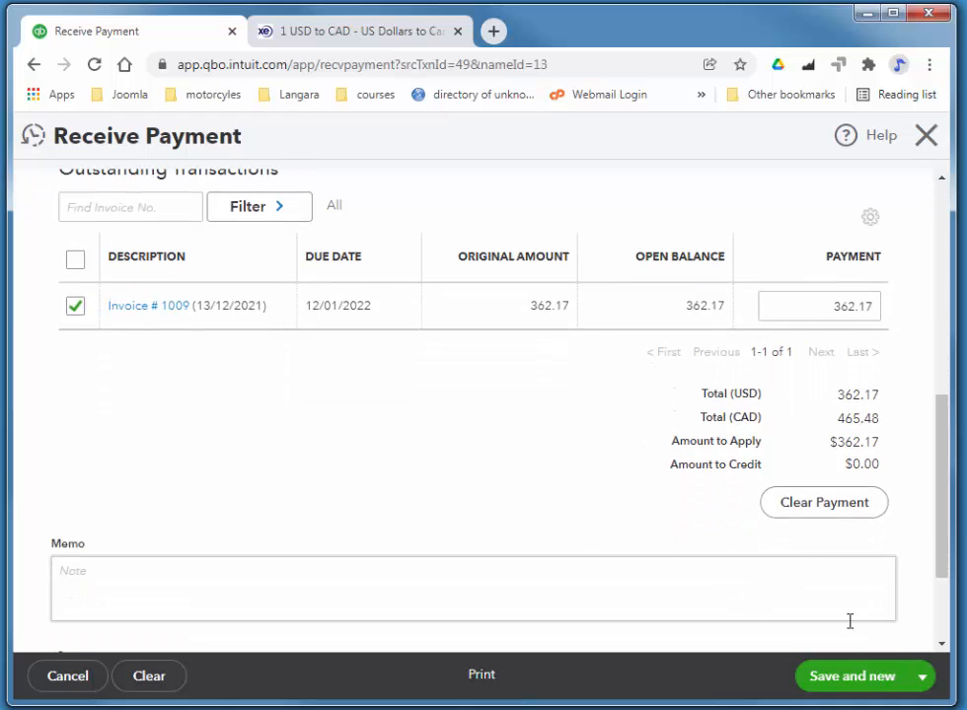
pyautogui.click(917, 679)
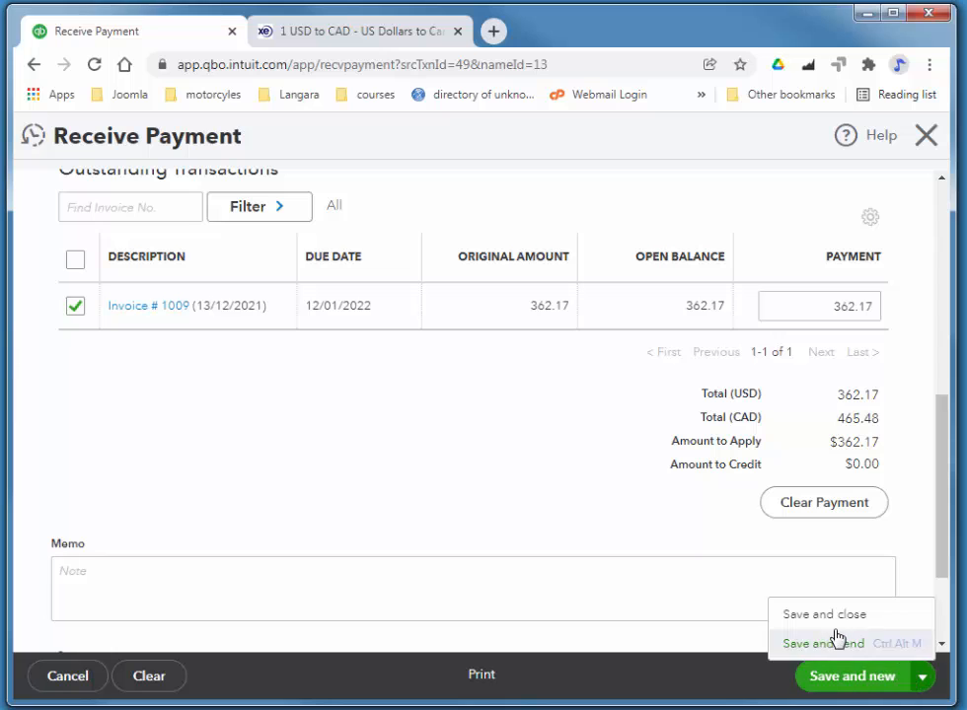
pyautogui.click(754, 618)
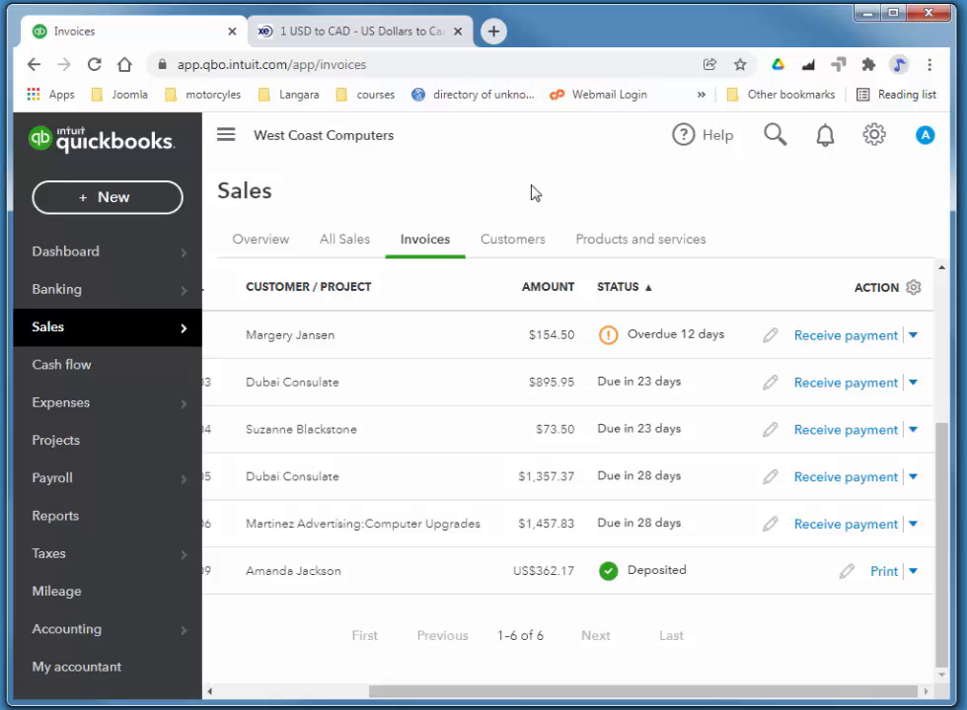
# - Open the Trial Balance report from the standard reports and examine its account balances, including exchange gain or loss
pyautogui.moveTo(136, 343)
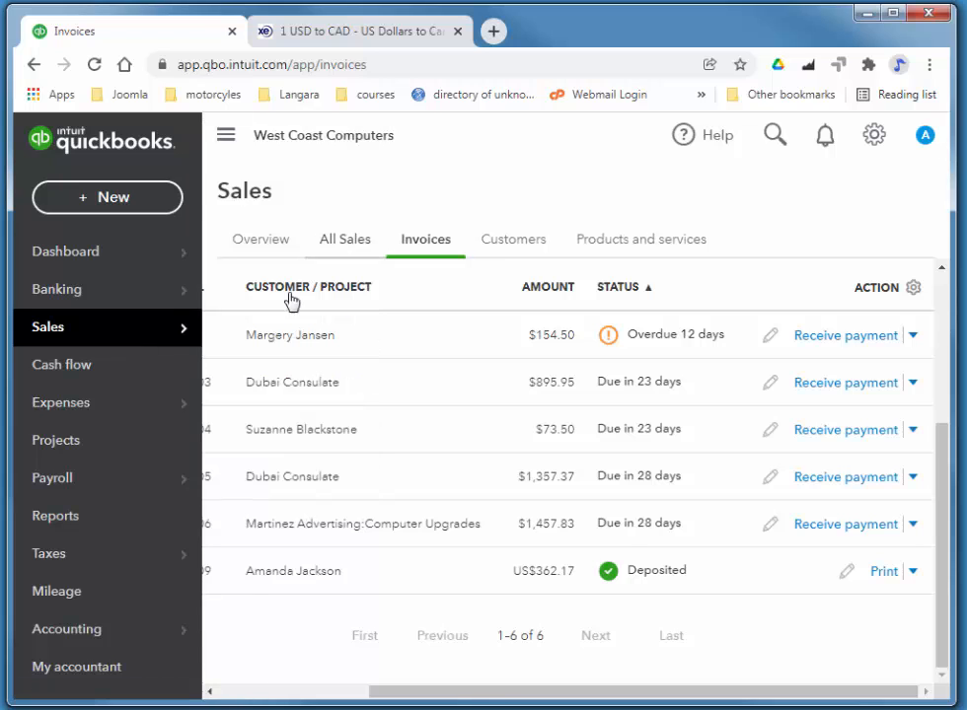
pyautogui.click(72, 531)
pyautogui.scroll(-2, 477, 405)
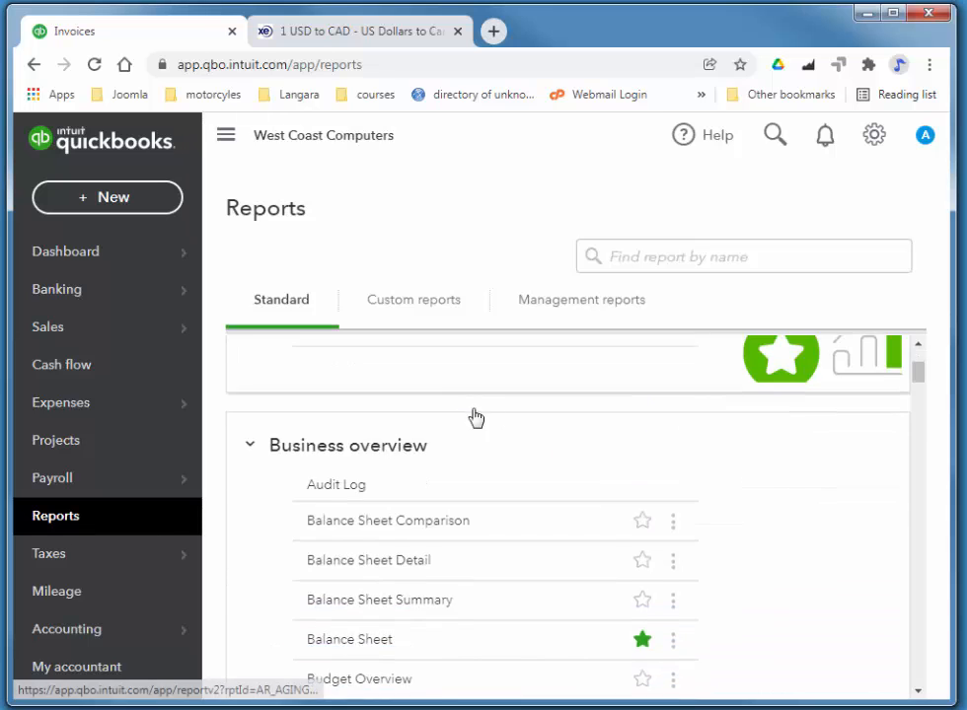
pyautogui.scroll(-20, 477, 419)
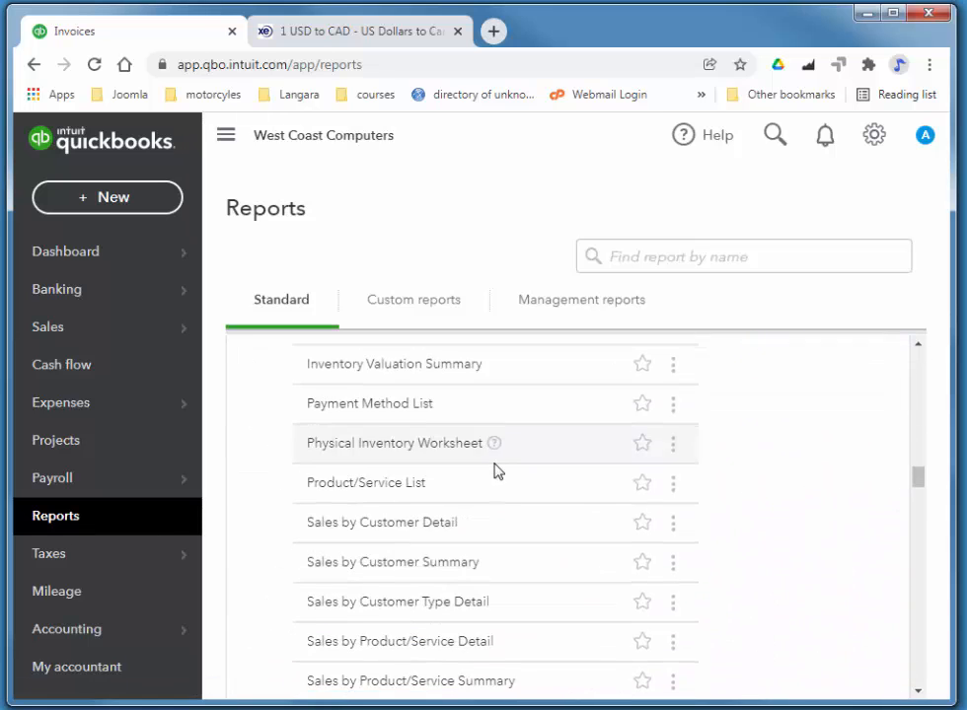
pyautogui.scroll(-20, 496, 471)
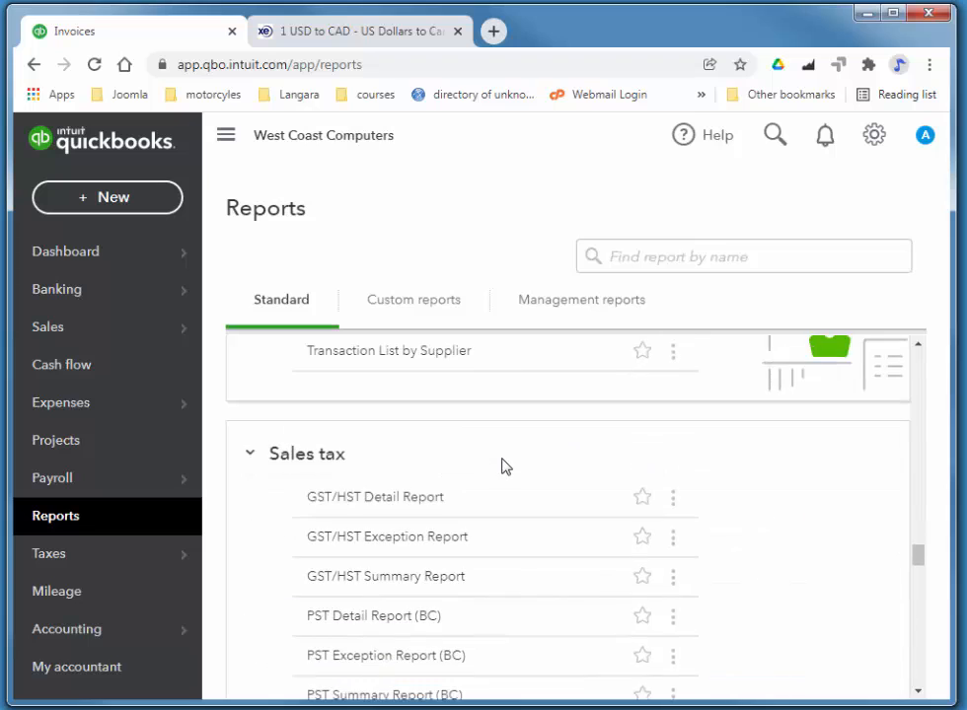
pyautogui.scroll(-20, 504, 467)
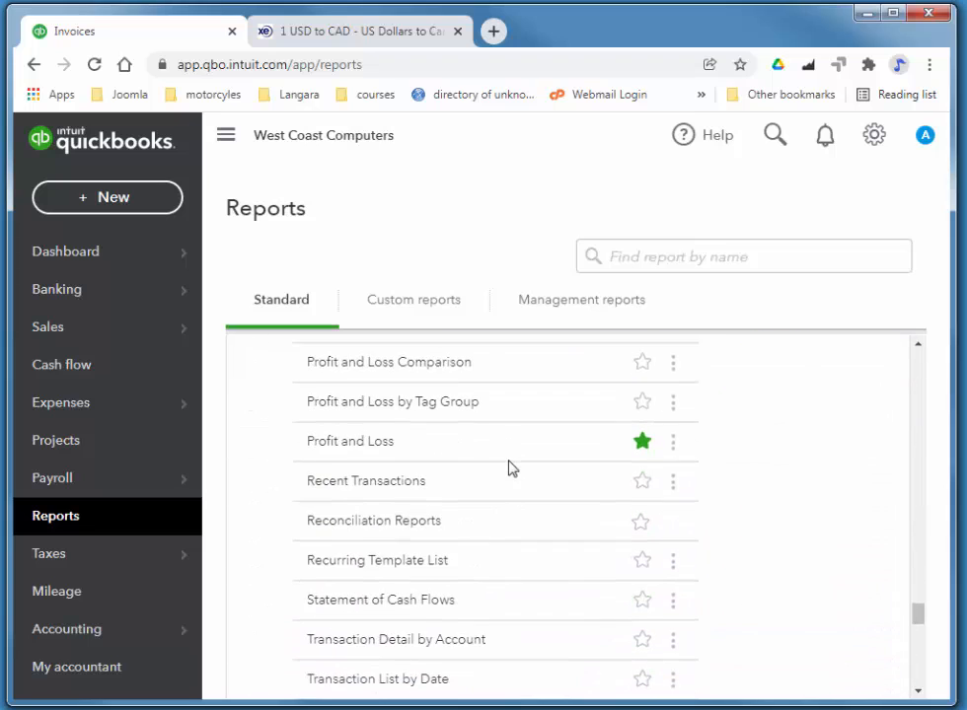
pyautogui.scroll(-3, 511, 467)
pyautogui.click(351, 613)
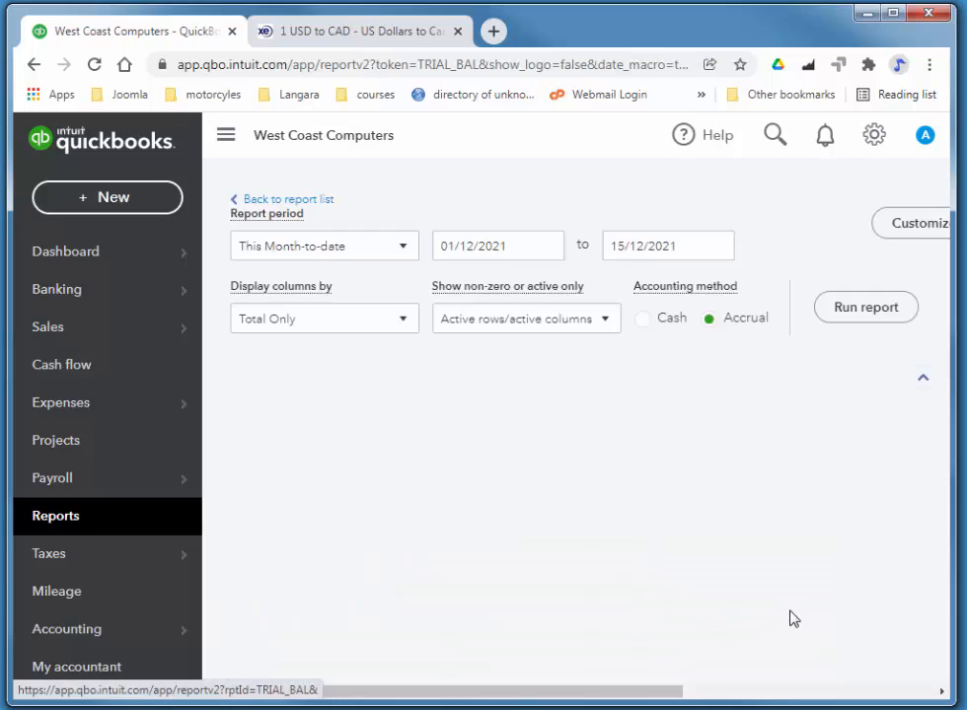
pyautogui.scroll(-3, 869, 467)
pyautogui.moveTo(943, 367); pyautogui.dragTo(943, 594)
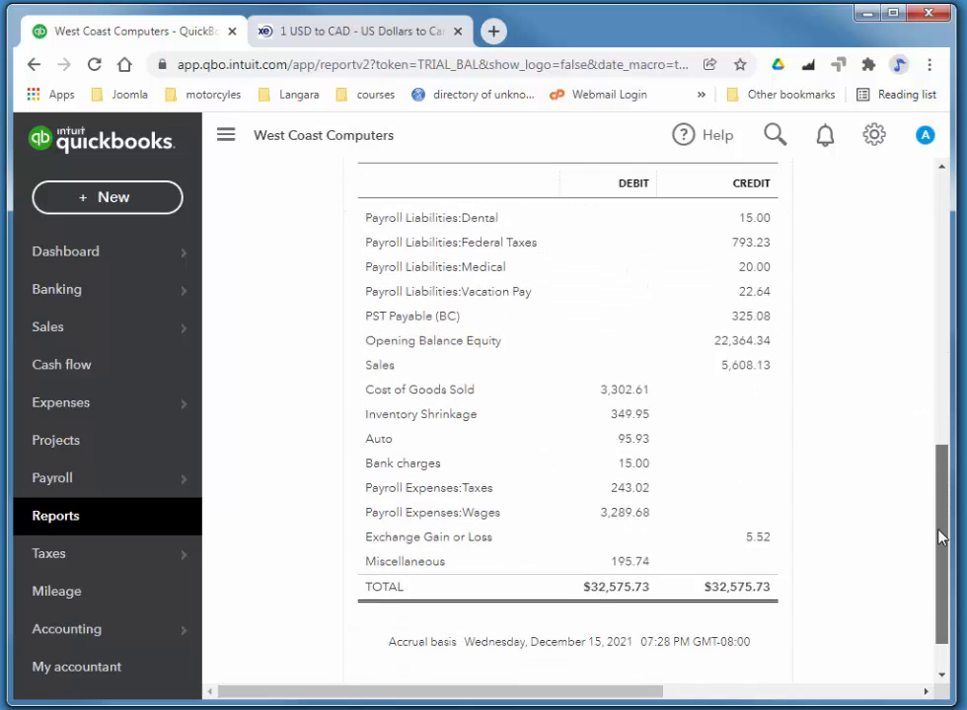